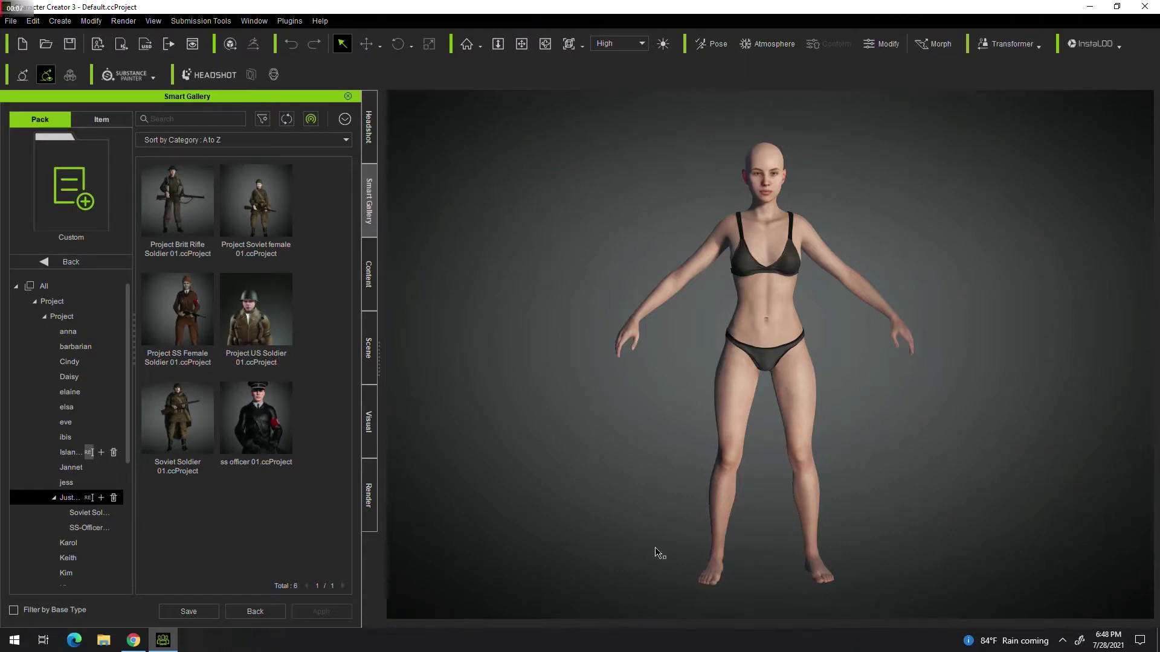
# Load Project Britt Rifle Soldier 01 with Replace All and frame the soldier's face.
pyautogui.doubleClick(187, 204)
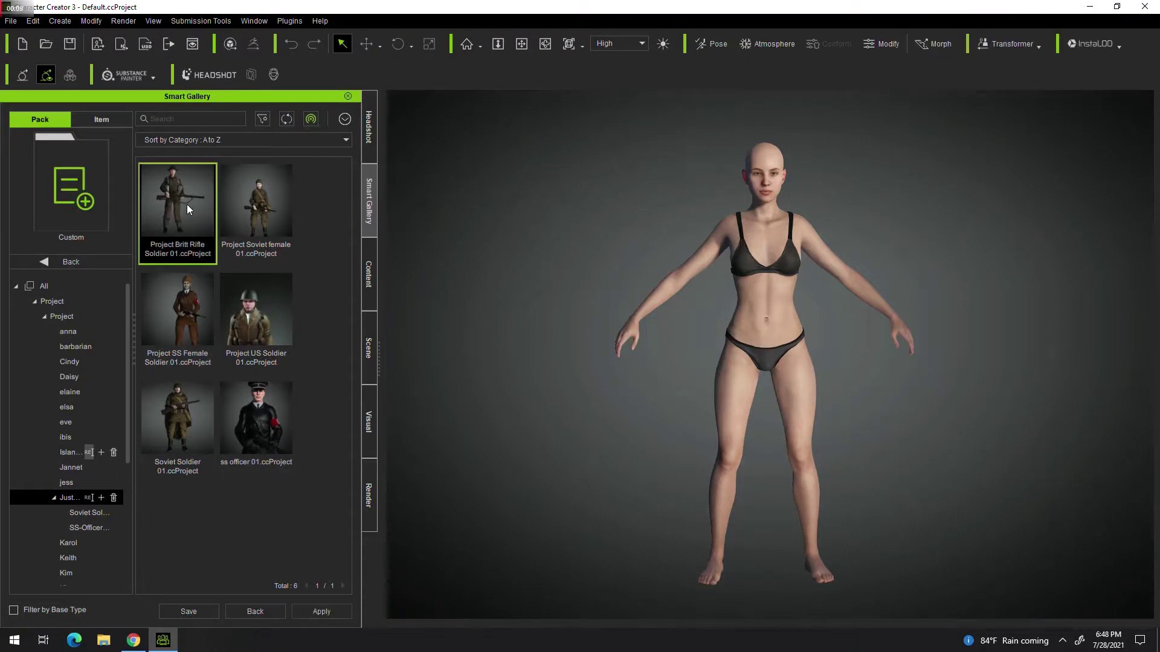
pyautogui.click(494, 350)
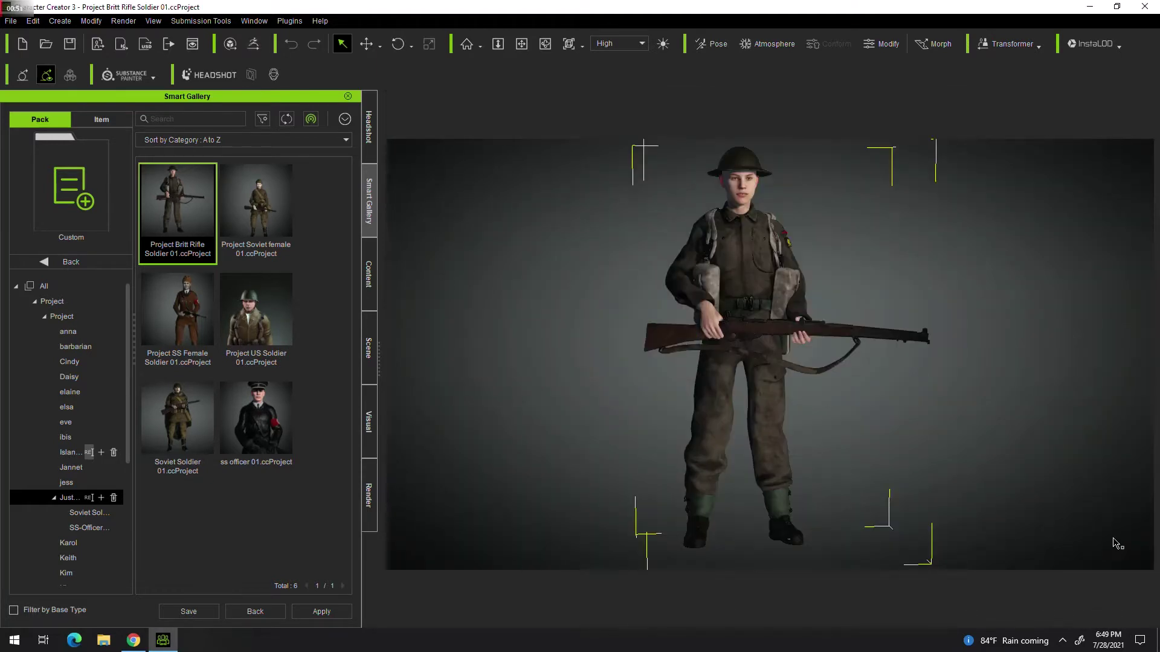
pyautogui.press('f')
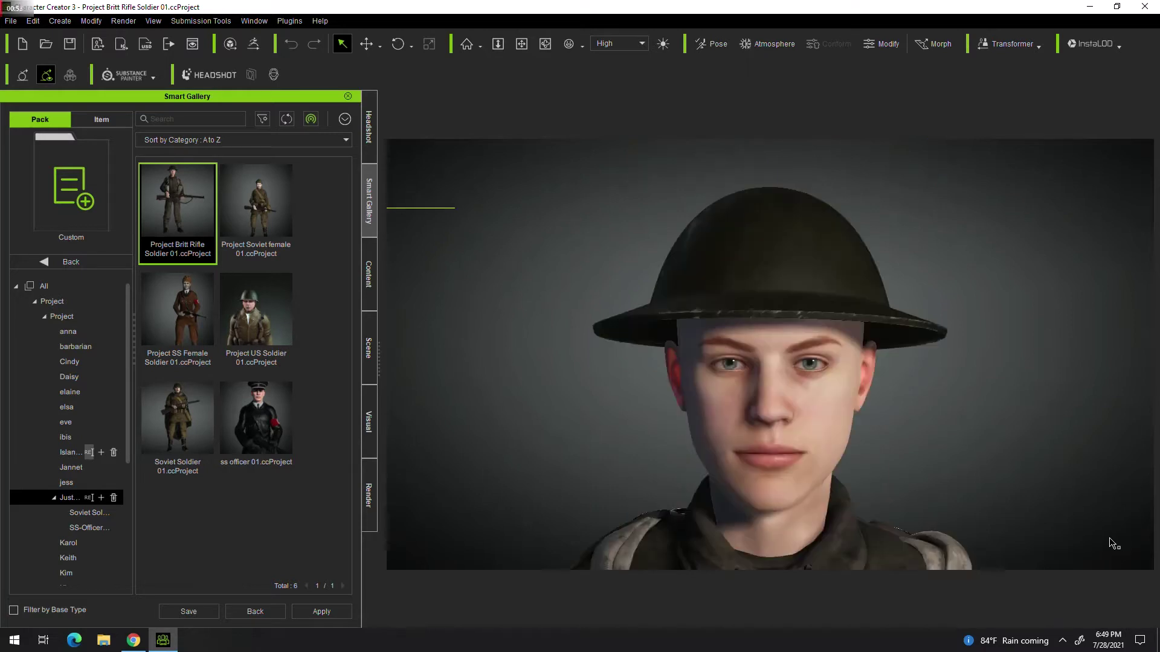
pyautogui.scroll(-2, 1051, 502)
pyautogui.scroll(-2, 1027, 484)
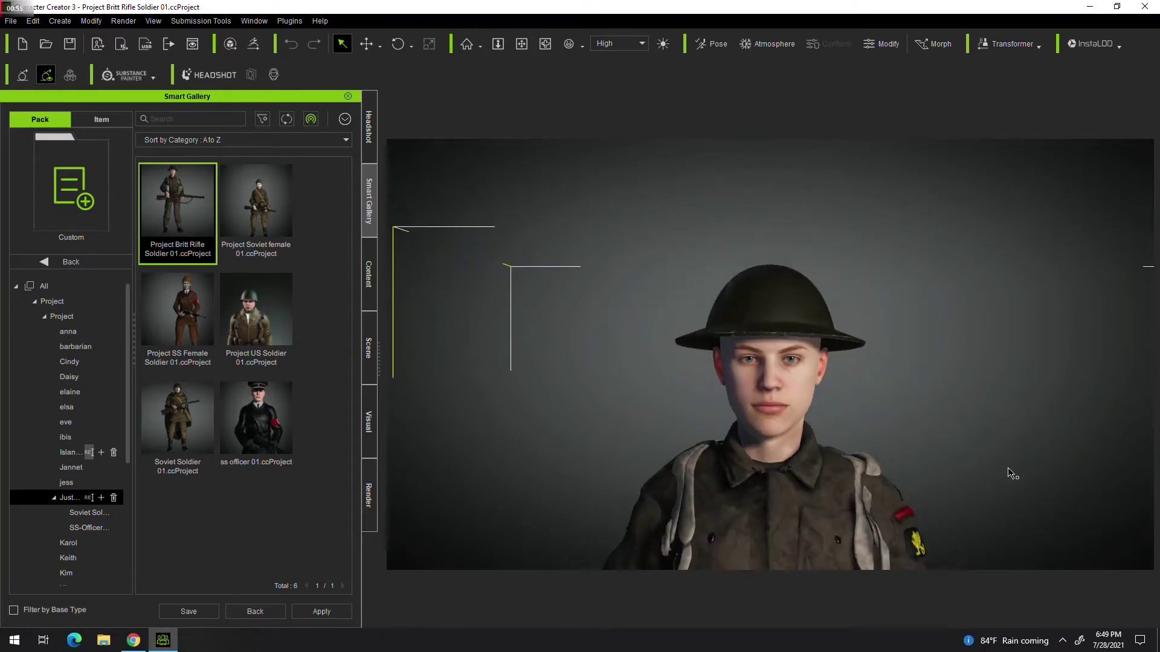
pyautogui.scroll(-2, 1008, 469)
pyautogui.scroll(-2, 1004, 468)
pyautogui.scroll(-2, 1006, 469)
pyautogui.scroll(-2, 1009, 477)
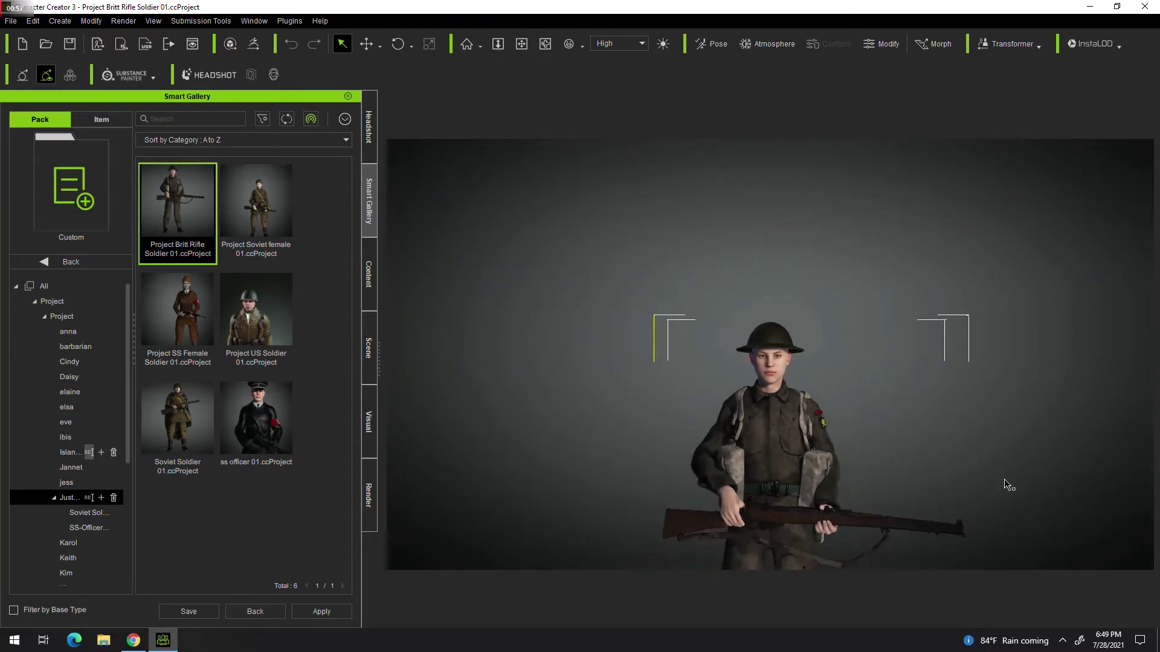
# Orbit around the British soldier's profile and back, then bring up the Motion library.
pyautogui.moveTo(1030, 508)
pyautogui.mouseDown(button='right')
pyautogui.moveTo(843, 492)
pyautogui.moveTo(833, 517)
pyautogui.mouseUp(button='right')
pyautogui.moveTo(833, 517); pyautogui.dragTo(785, 338, button='middle')
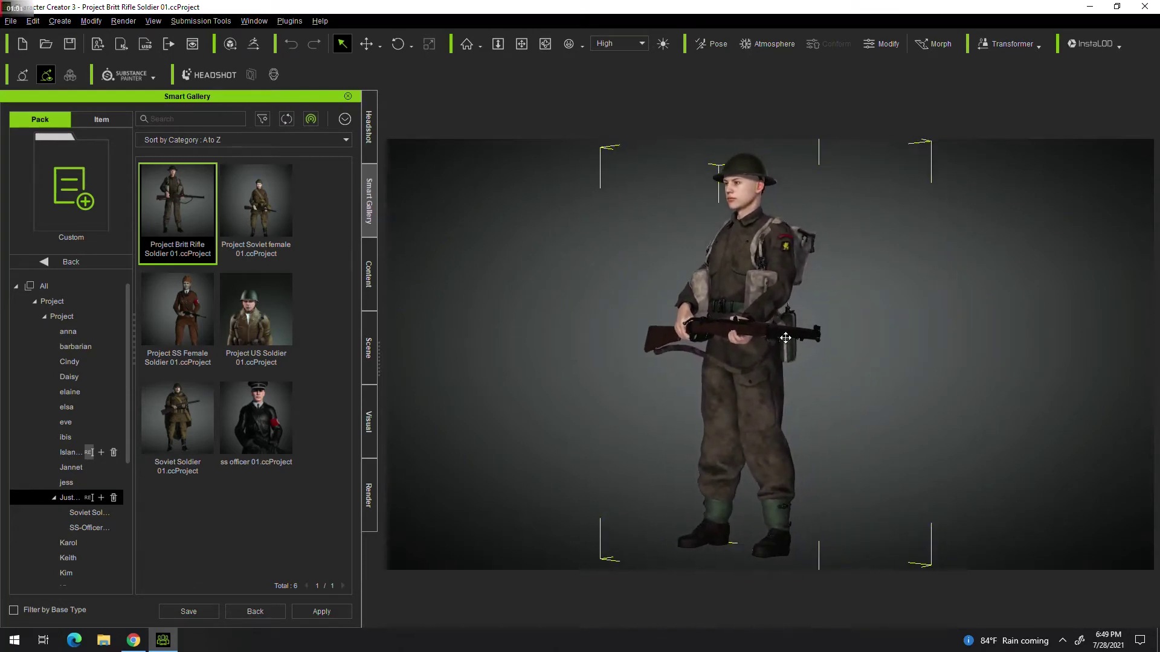
pyautogui.moveTo(955, 442); pyautogui.dragTo(542, 476, button='right')
pyautogui.moveTo(1012, 468); pyautogui.dragTo(516, 482, button='right')
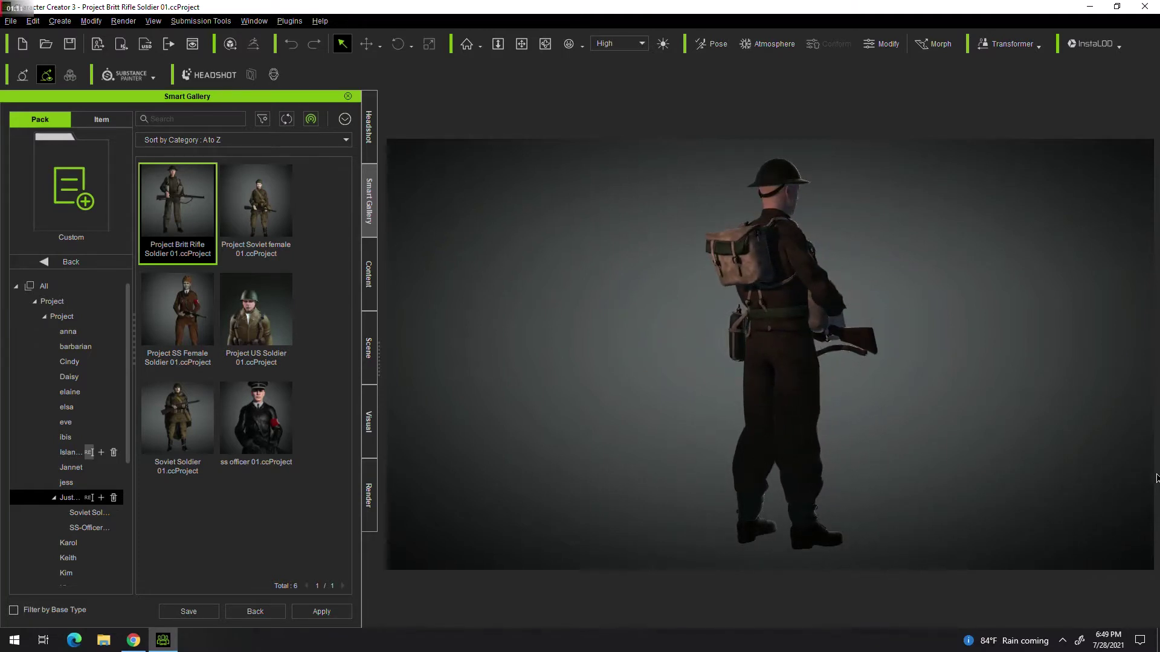
pyautogui.moveTo(1121, 556)
pyautogui.mouseDown(button='right')
pyautogui.moveTo(888, 575)
pyautogui.moveTo(514, 565)
pyautogui.mouseUp(button='right')
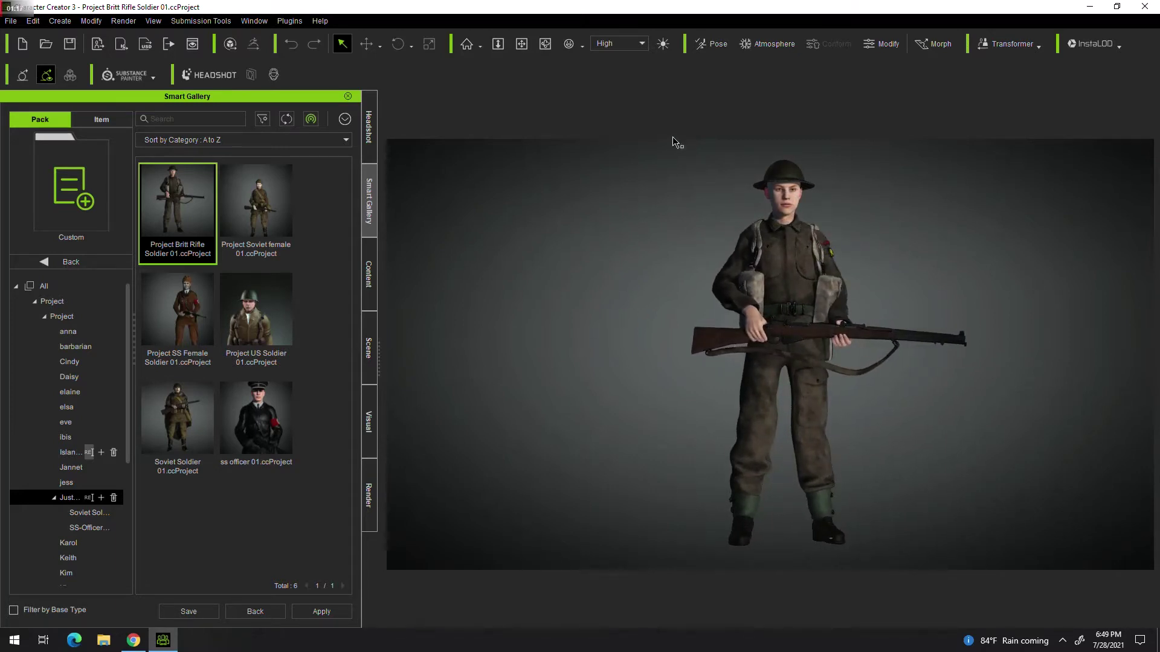
pyautogui.click(701, 46)
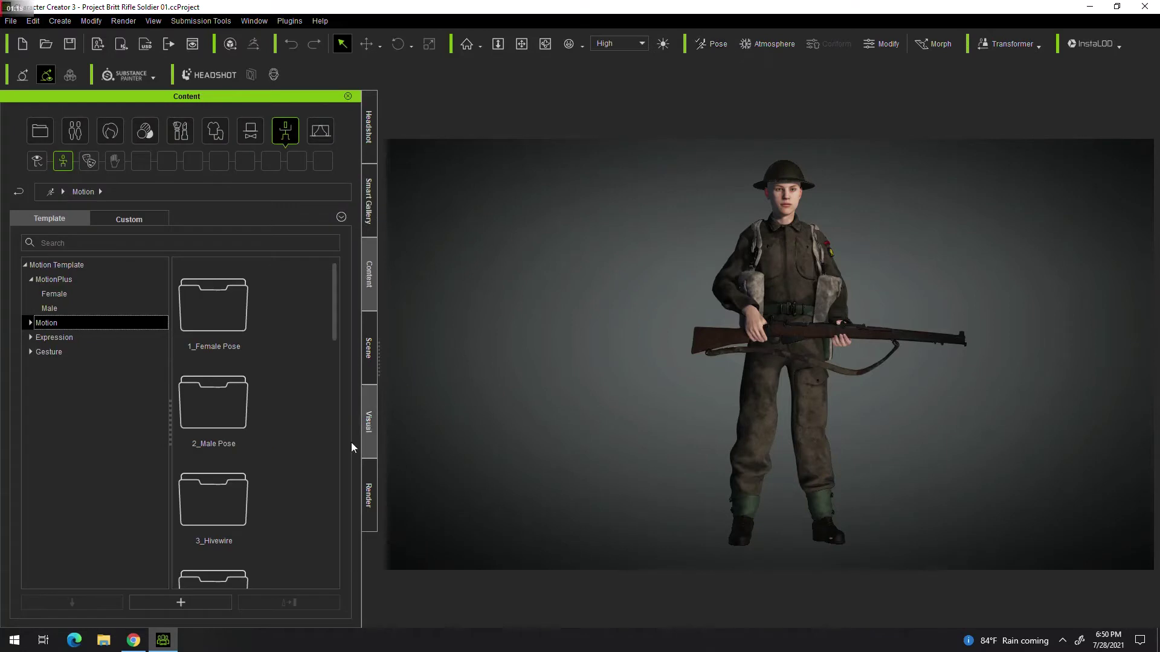
# Show the Custom motion poses, such as britt gun front and gun front.
pyautogui.click(116, 219)
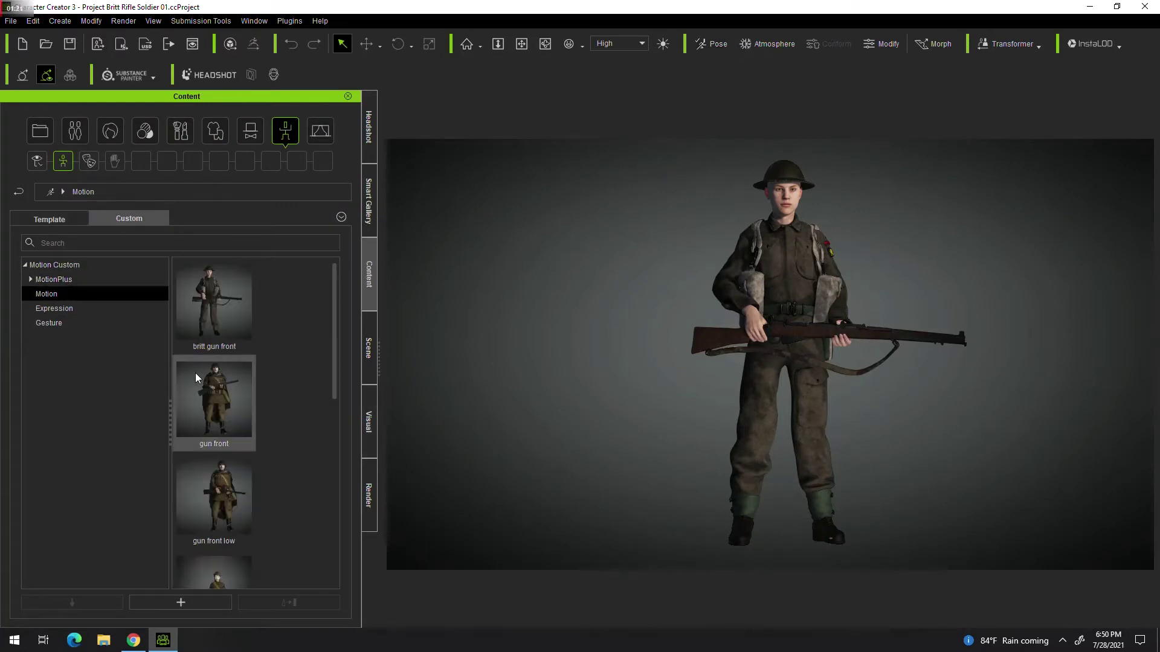
pyautogui.scroll(-2, 244, 355)
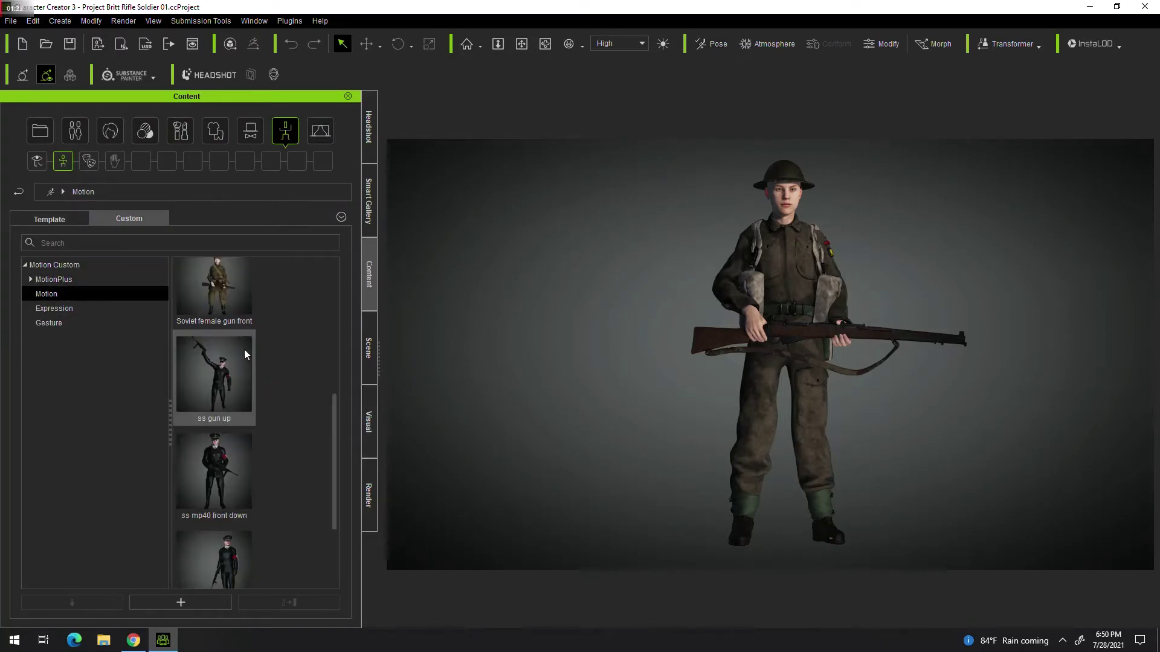
pyautogui.scroll(-5, 244, 355)
pyautogui.scroll(3, 241, 353)
pyautogui.scroll(4, 242, 354)
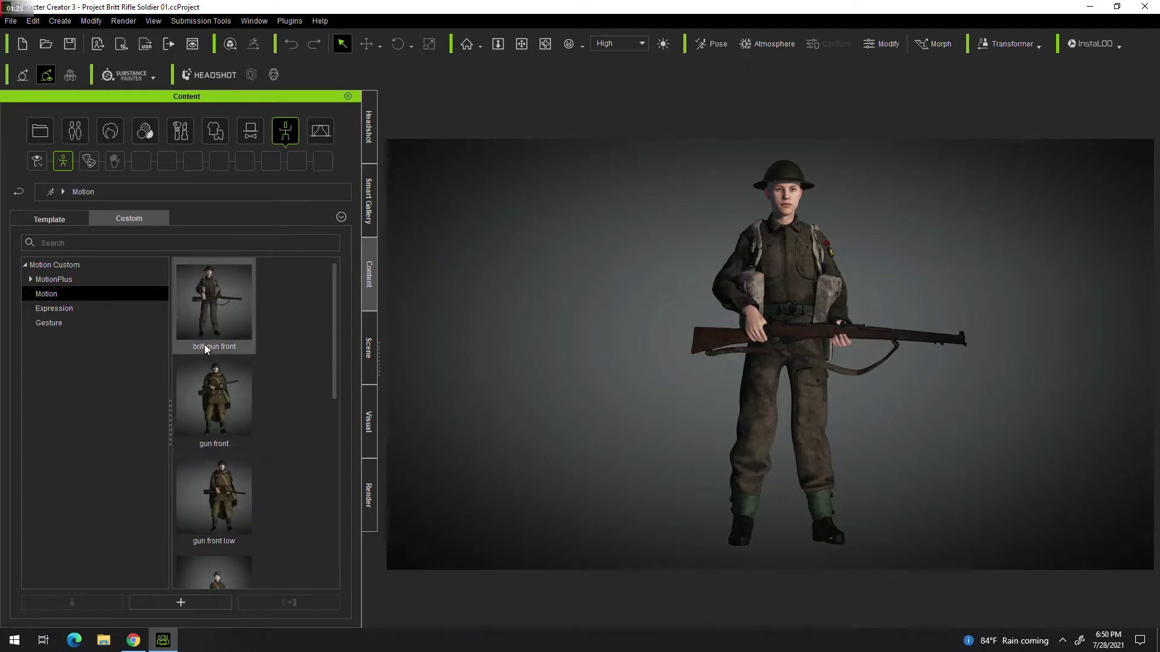
# Zoom in on the soldier's front and shoulder badge, then orbit to the backpack.
pyautogui.moveTo(945, 414)
pyautogui.mouseDown(button='right')
pyautogui.moveTo(804, 451)
pyautogui.moveTo(844, 440)
pyautogui.mouseUp(button='right')
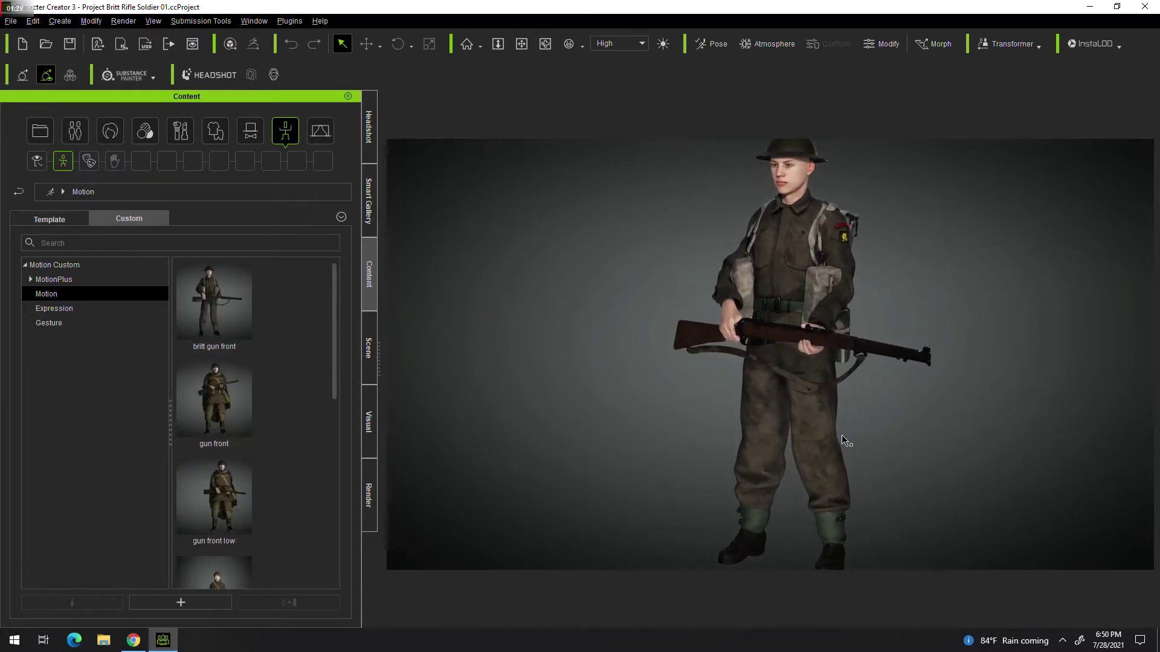
pyautogui.moveTo(817, 407); pyautogui.dragTo(756, 485, button='middle')
pyautogui.scroll(1, 756, 485)
pyautogui.scroll(2, 754, 481)
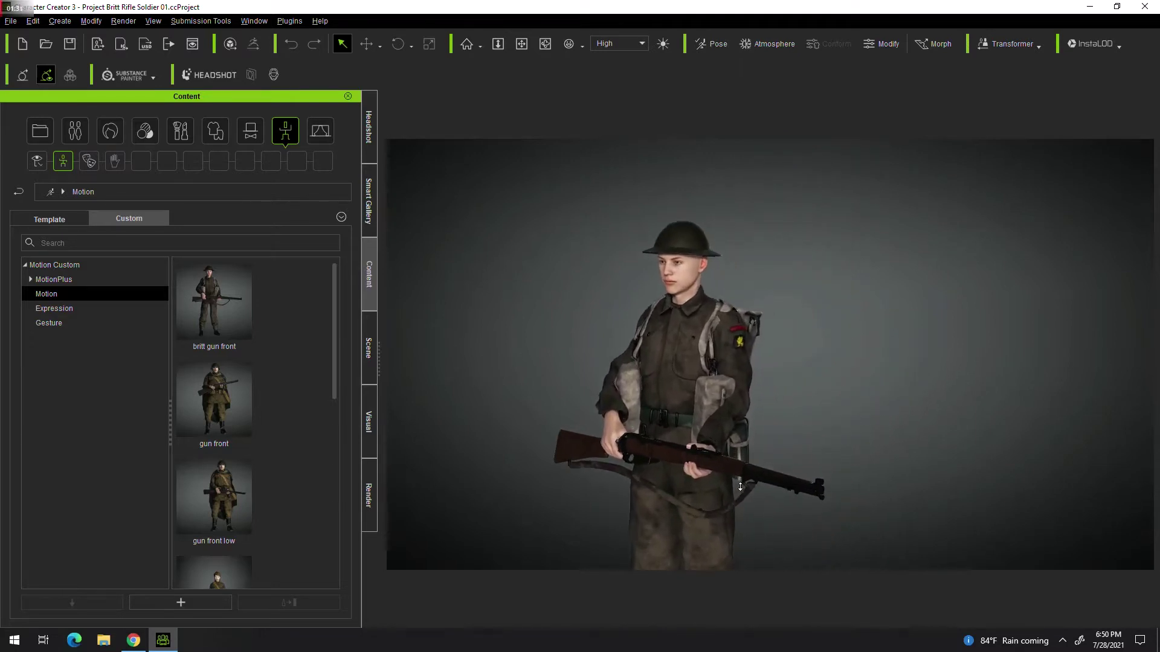
pyautogui.scroll(1, 752, 477)
pyautogui.scroll(2, 748, 474)
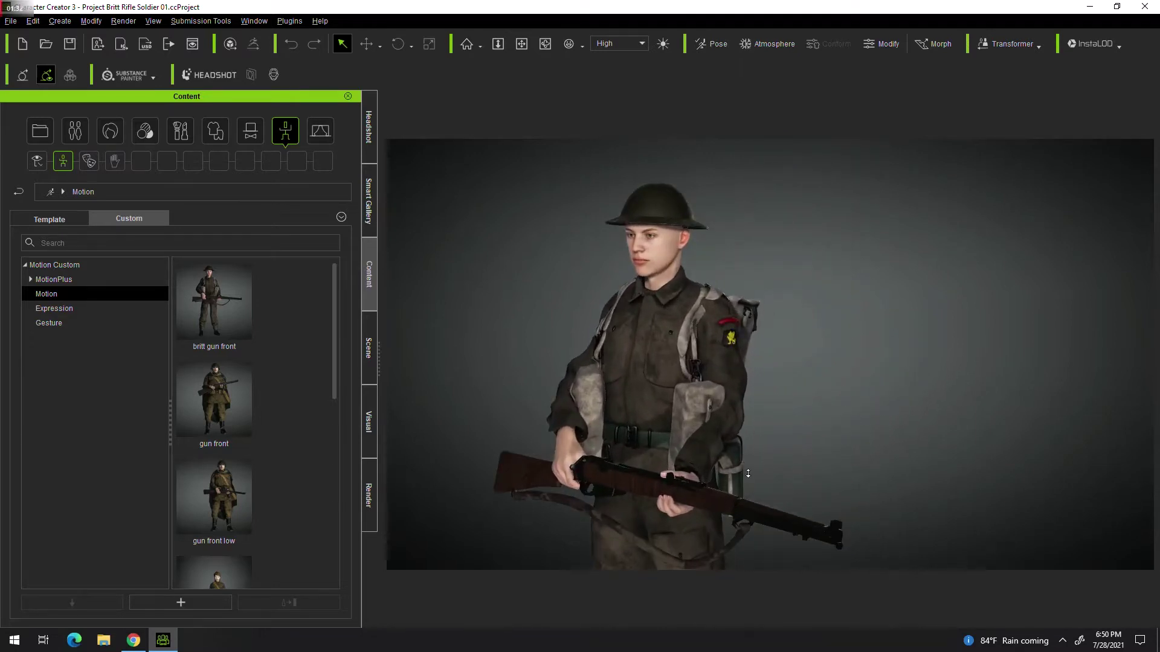
pyautogui.scroll(2, 746, 468)
pyautogui.scroll(2, 743, 453)
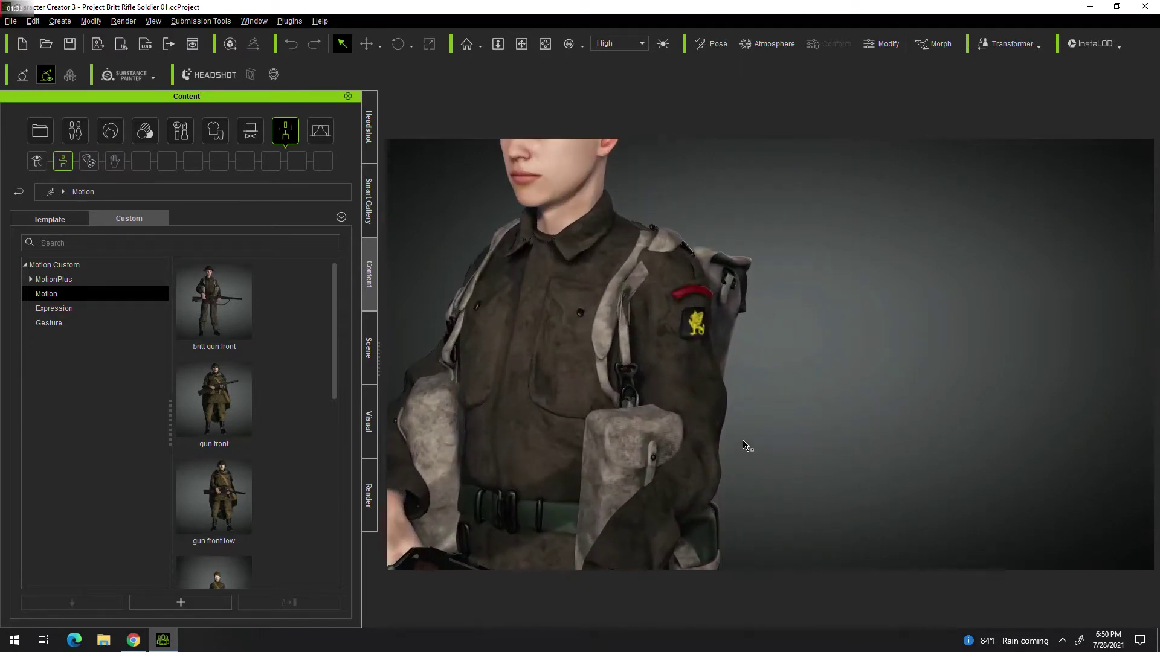
pyautogui.scroll(2, 785, 432)
pyautogui.moveTo(841, 417); pyautogui.dragTo(832, 418, button='middle')
pyautogui.moveTo(832, 418)
pyautogui.mouseDown(button='right')
pyautogui.moveTo(604, 468)
pyautogui.moveTo(510, 473)
pyautogui.moveTo(564, 461)
pyautogui.moveTo(621, 478)
pyautogui.moveTo(719, 381)
pyautogui.moveTo(849, 381)
pyautogui.moveTo(901, 426)
pyautogui.moveTo(530, 461)
pyautogui.moveTo(1, 433)
pyautogui.mouseUp(button='right')
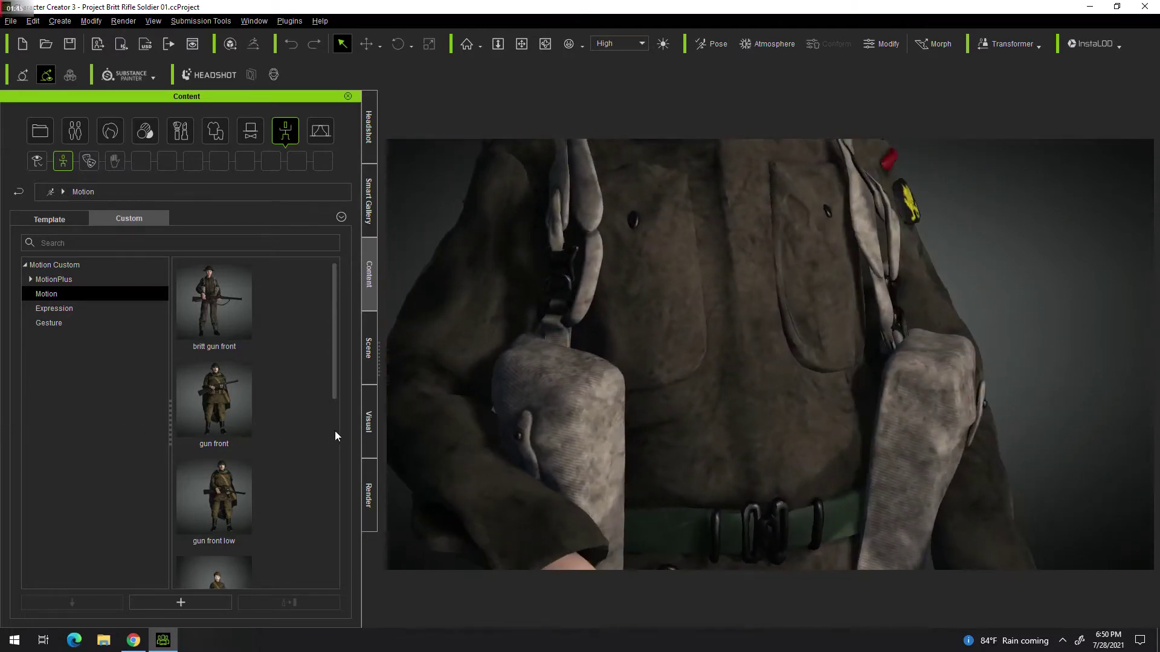
# Inspect the torso, rifle, legs and boots, ending on a close three-quarter side view.
pyautogui.scroll(-3, 471, 433)
pyautogui.scroll(-2, 507, 430)
pyautogui.moveTo(511, 432)
pyautogui.mouseDown(button='middle')
pyautogui.moveTo(655, 477)
pyautogui.moveTo(634, 370)
pyautogui.mouseUp(button='middle')
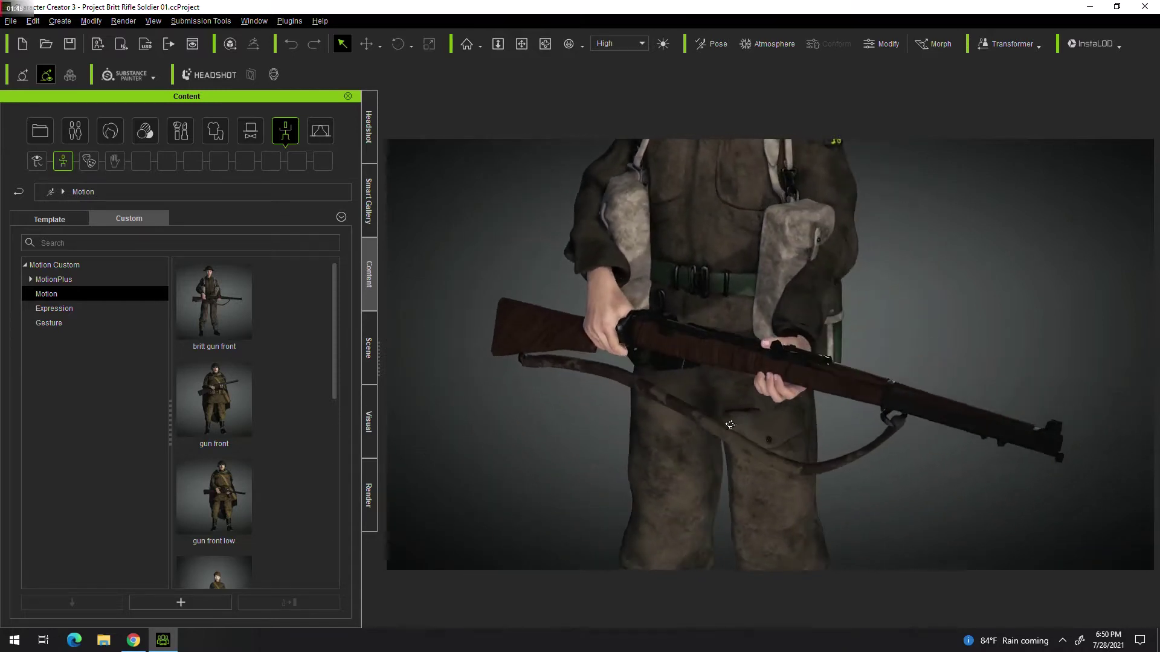
pyautogui.moveTo(730, 425)
pyautogui.mouseDown(button='right')
pyautogui.moveTo(300, 417)
pyautogui.moveTo(469, 419)
pyautogui.mouseUp(button='right')
pyautogui.moveTo(672, 427); pyautogui.dragTo(689, 189, button='middle')
pyautogui.moveTo(891, 376)
pyautogui.mouseDown(button='right')
pyautogui.moveTo(659, 416)
pyautogui.moveTo(360, 401)
pyautogui.moveTo(30, 358)
pyautogui.mouseUp(button='right')
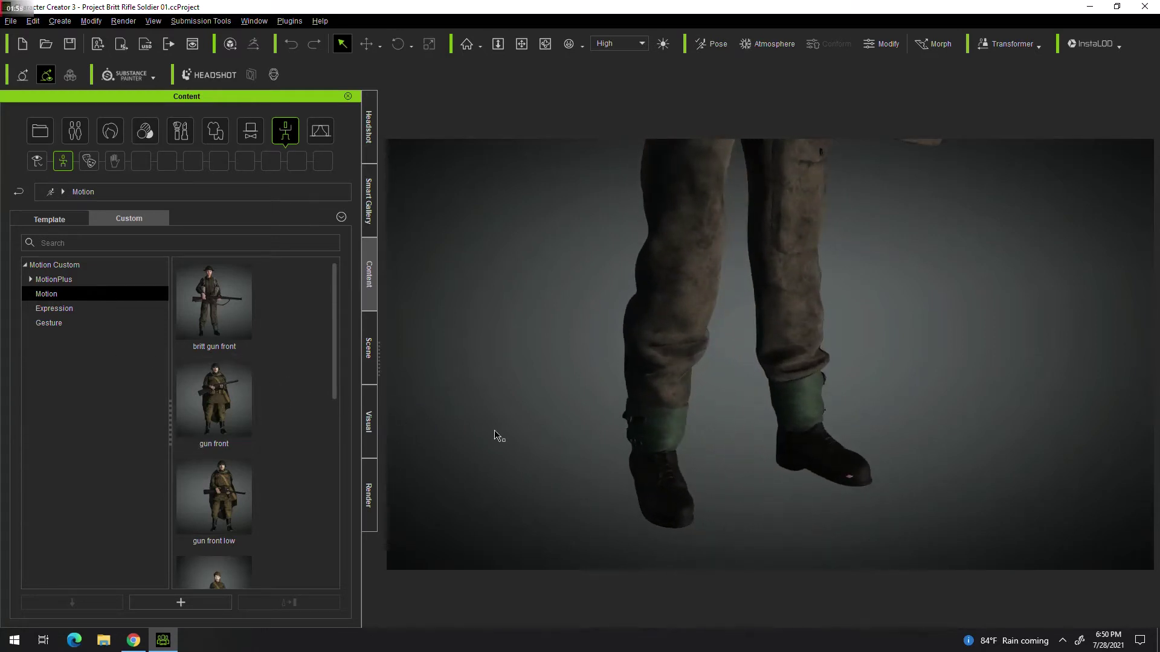
pyautogui.scroll(-5, 602, 435)
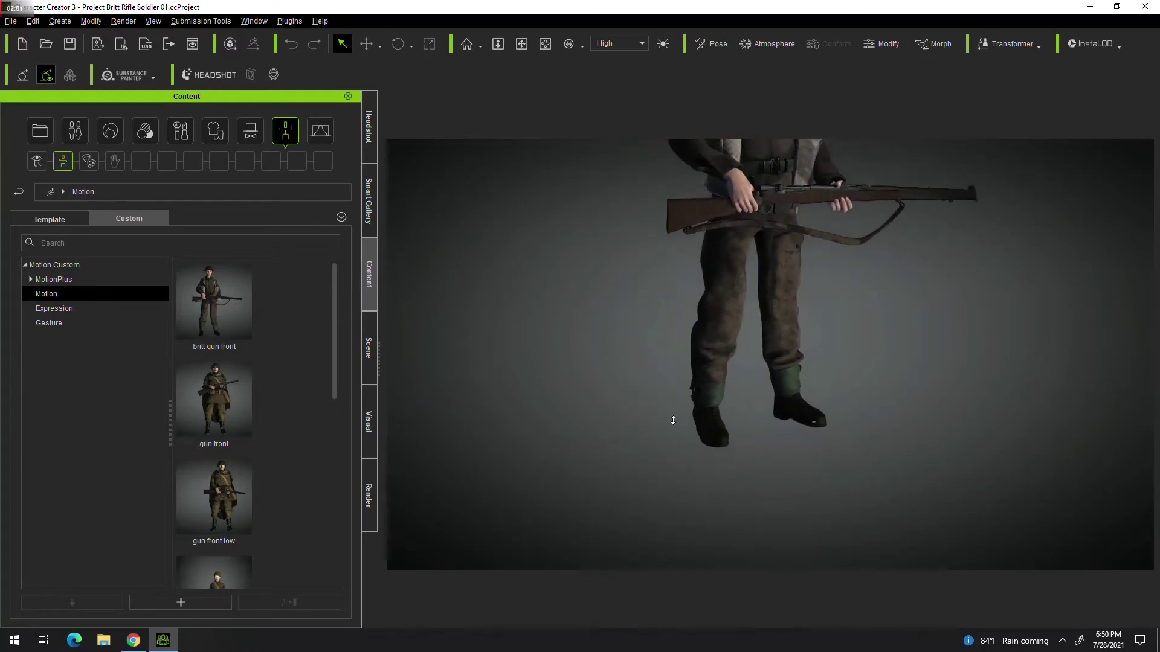
pyautogui.scroll(-2, 803, 408)
pyautogui.moveTo(870, 396)
pyautogui.mouseDown(button='middle')
pyautogui.moveTo(906, 410)
pyautogui.moveTo(900, 484)
pyautogui.mouseUp(button='middle')
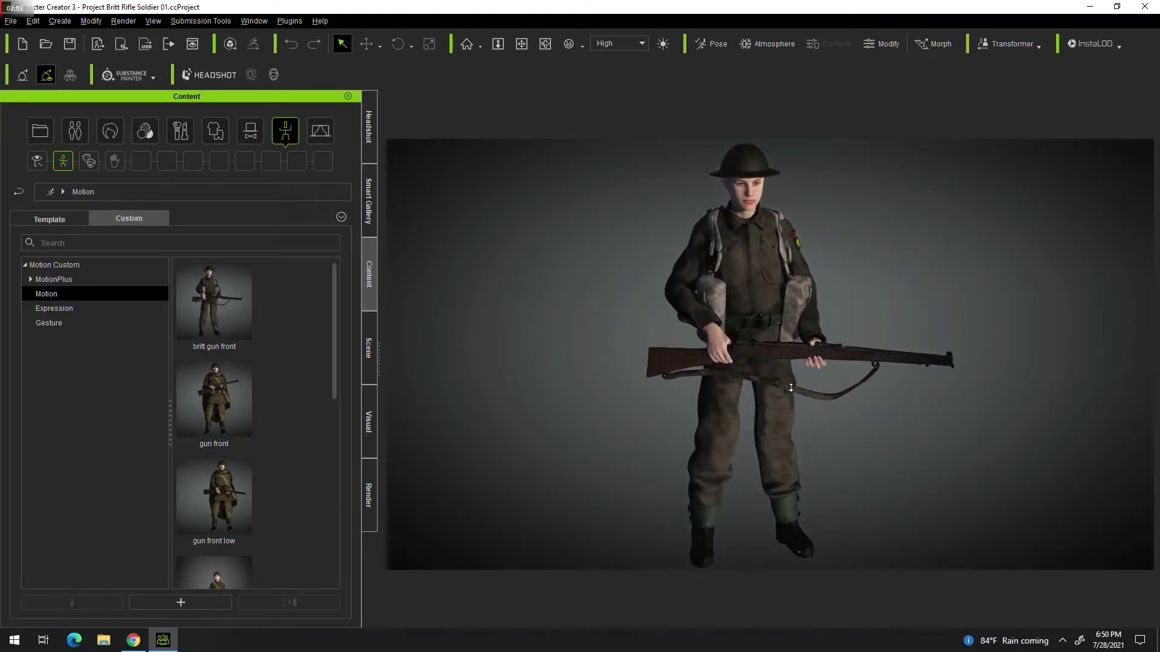
pyautogui.scroll(2, 701, 386)
pyautogui.scroll(2, 714, 384)
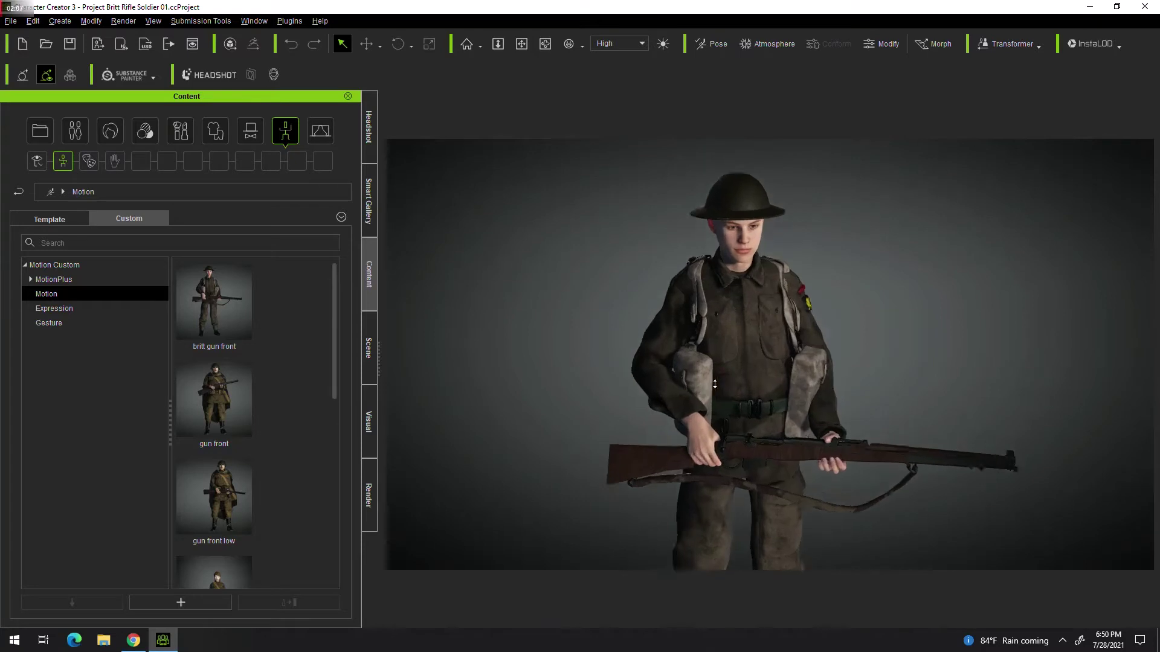
pyautogui.moveTo(714, 384)
pyautogui.mouseDown(button='right')
pyautogui.moveTo(859, 423)
pyautogui.moveTo(1106, 382)
pyautogui.moveTo(942, 400)
pyautogui.moveTo(485, 361)
pyautogui.moveTo(320, 364)
pyautogui.moveTo(565, 366)
pyautogui.moveTo(551, 378)
pyautogui.mouseUp(button='right')
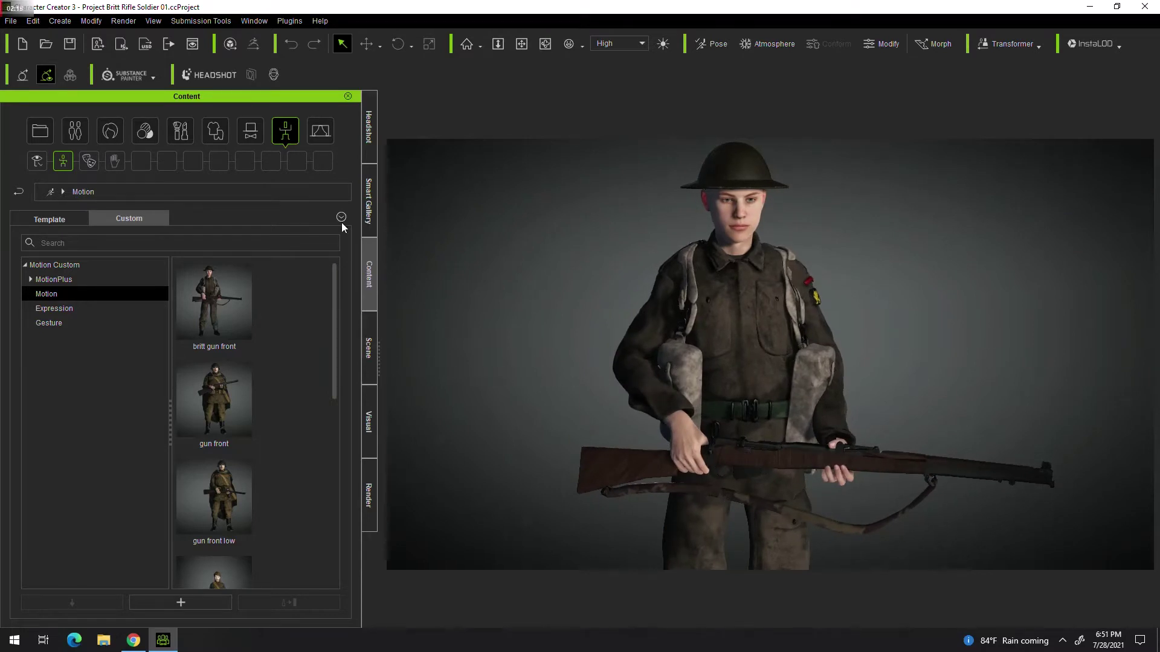
# Load Project US Soldier 01 from the Smart Gallery, replacing everything.
pyautogui.click(368, 201)
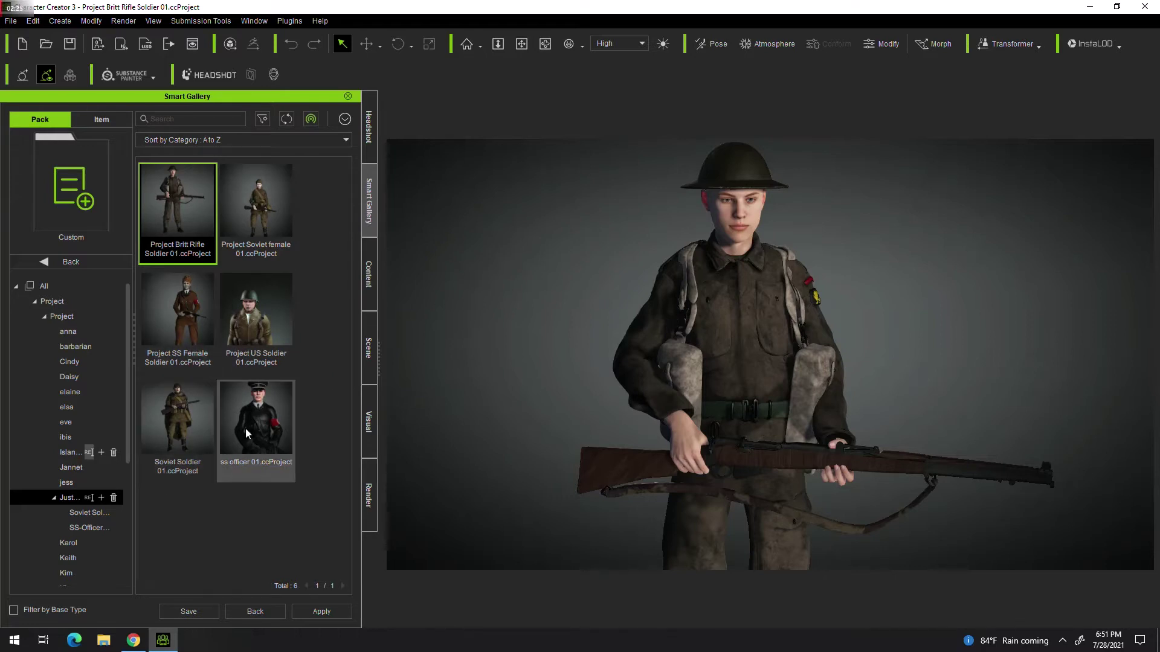
pyautogui.doubleClick(250, 330)
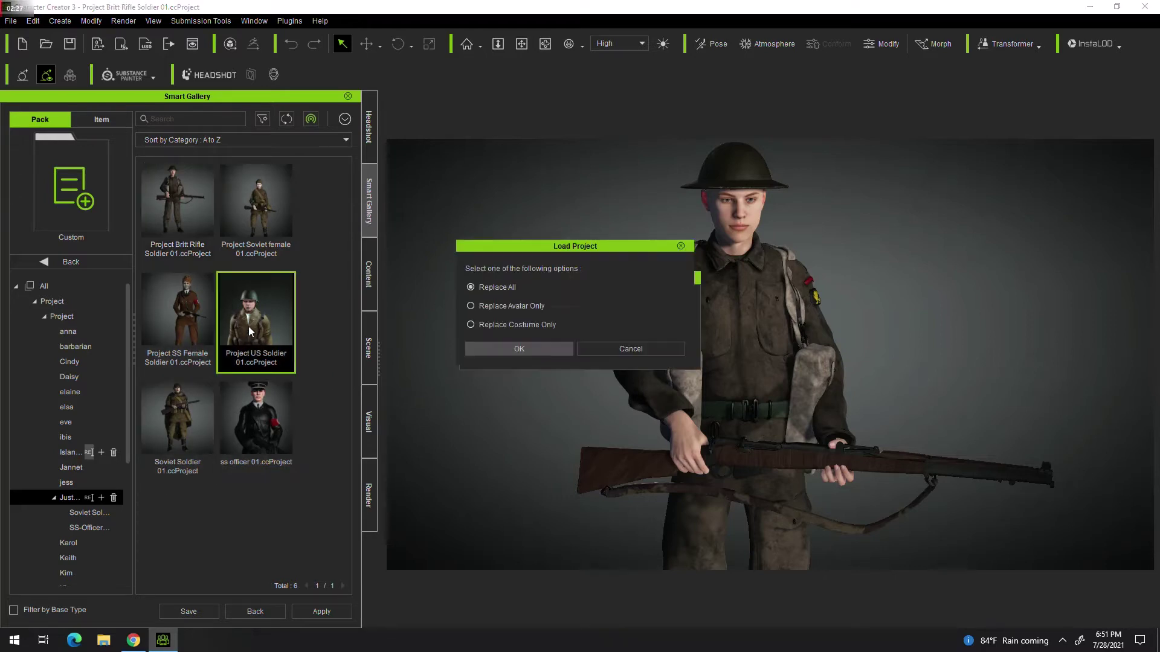
pyautogui.click(510, 346)
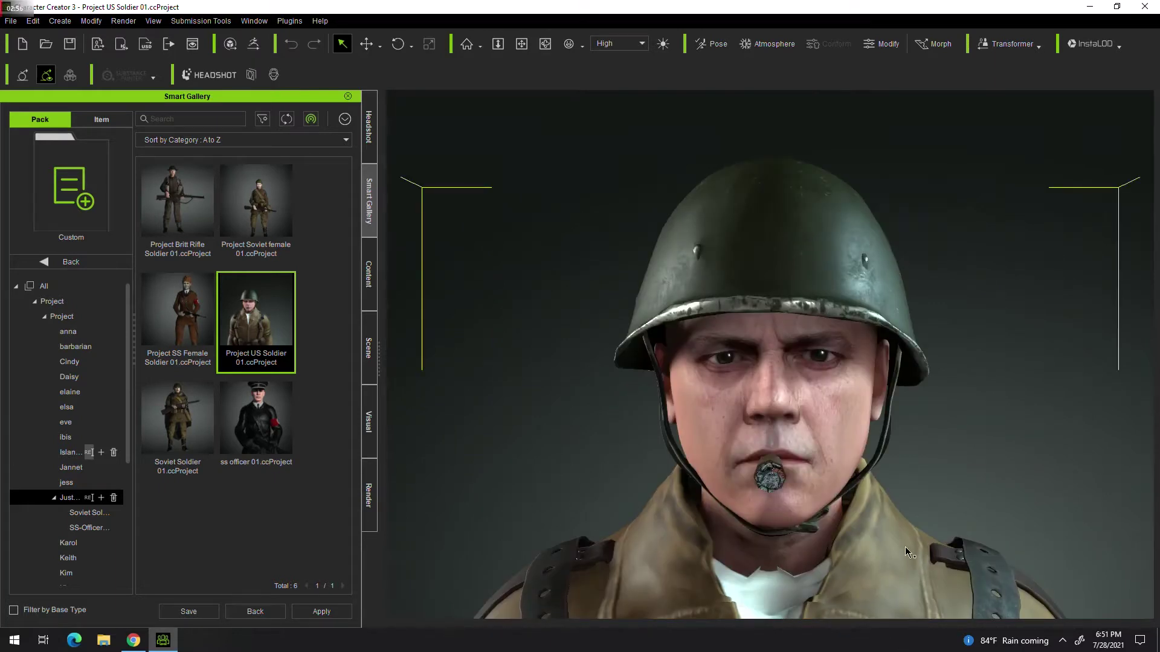
pyautogui.scroll(-5, 857, 469)
pyautogui.scroll(-3, 857, 469)
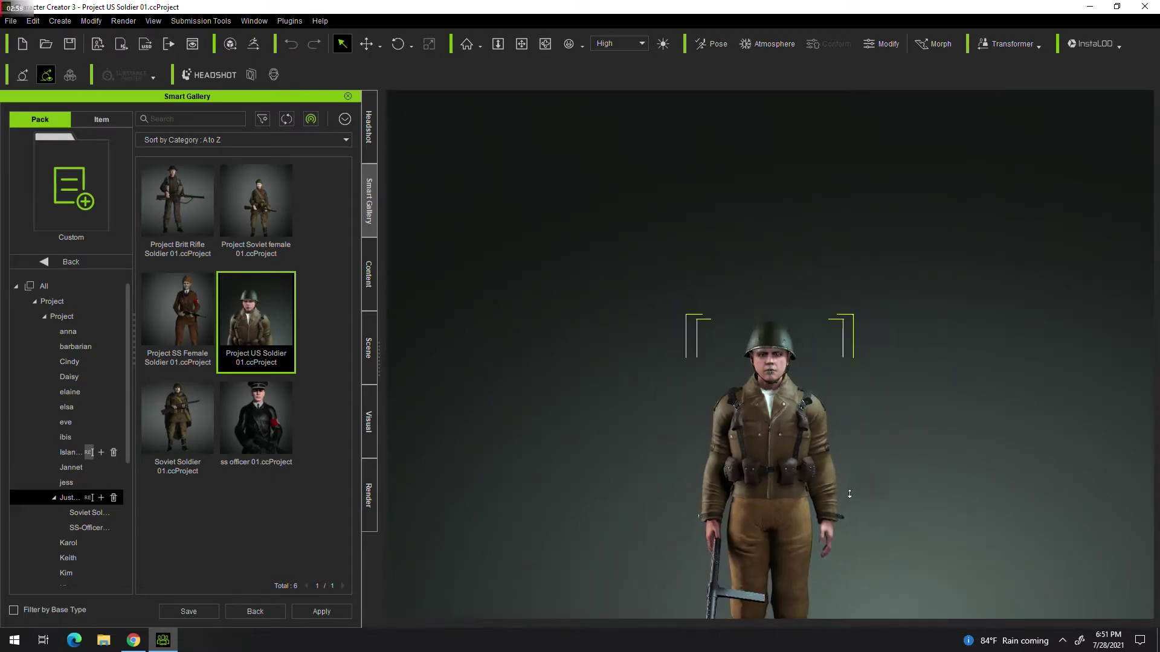
pyautogui.moveTo(861, 593); pyautogui.dragTo(834, 430, button='middle')
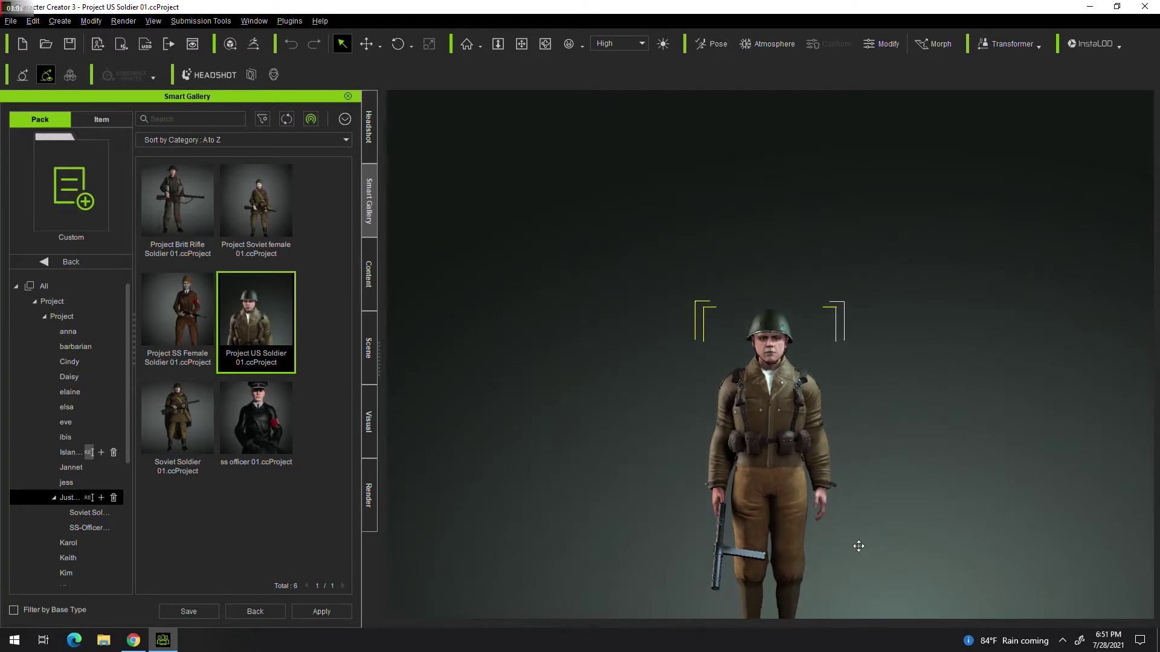
pyautogui.click(877, 472)
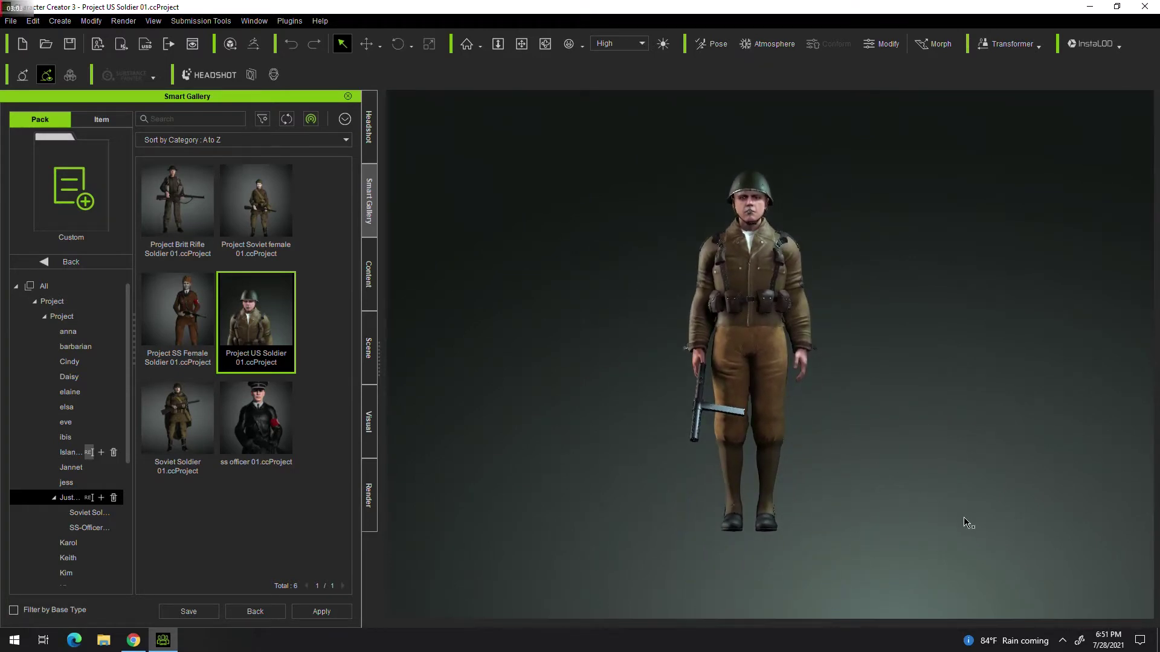
pyautogui.moveTo(986, 525)
pyautogui.mouseDown(button='middle')
pyautogui.moveTo(922, 531)
pyautogui.moveTo(1009, 529)
pyautogui.mouseUp(button='middle')
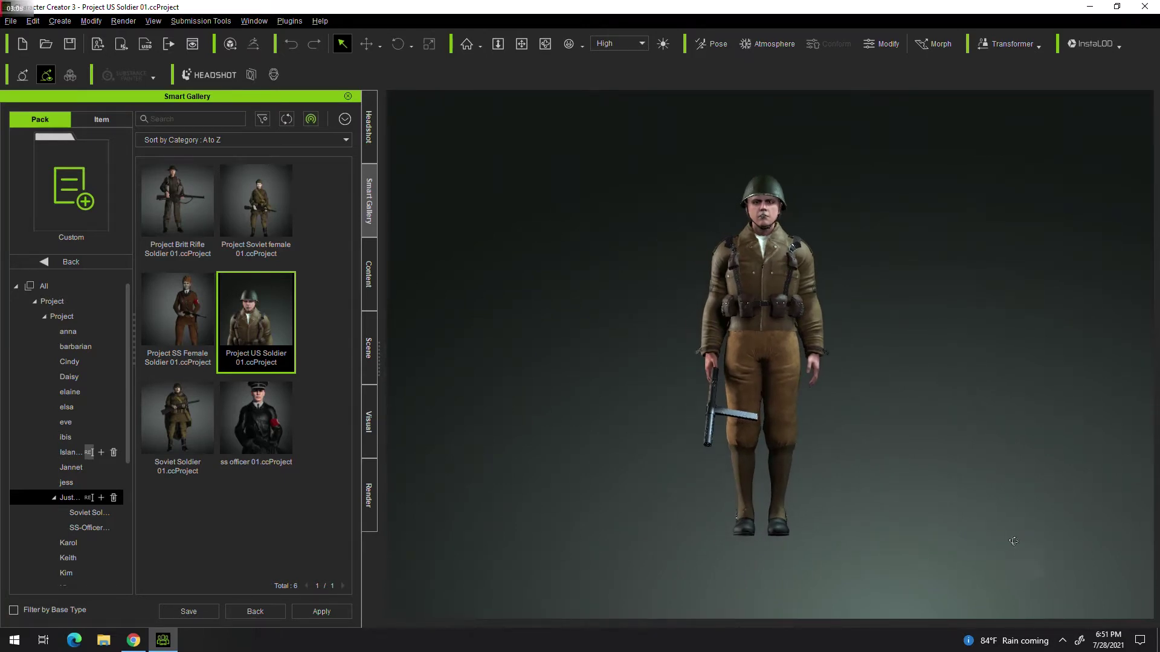
pyautogui.moveTo(1014, 541); pyautogui.dragTo(473, 562, button='right')
pyautogui.moveTo(976, 557); pyautogui.dragTo(472, 567, button='right')
pyautogui.moveTo(976, 554); pyautogui.dragTo(683, 569, button='right')
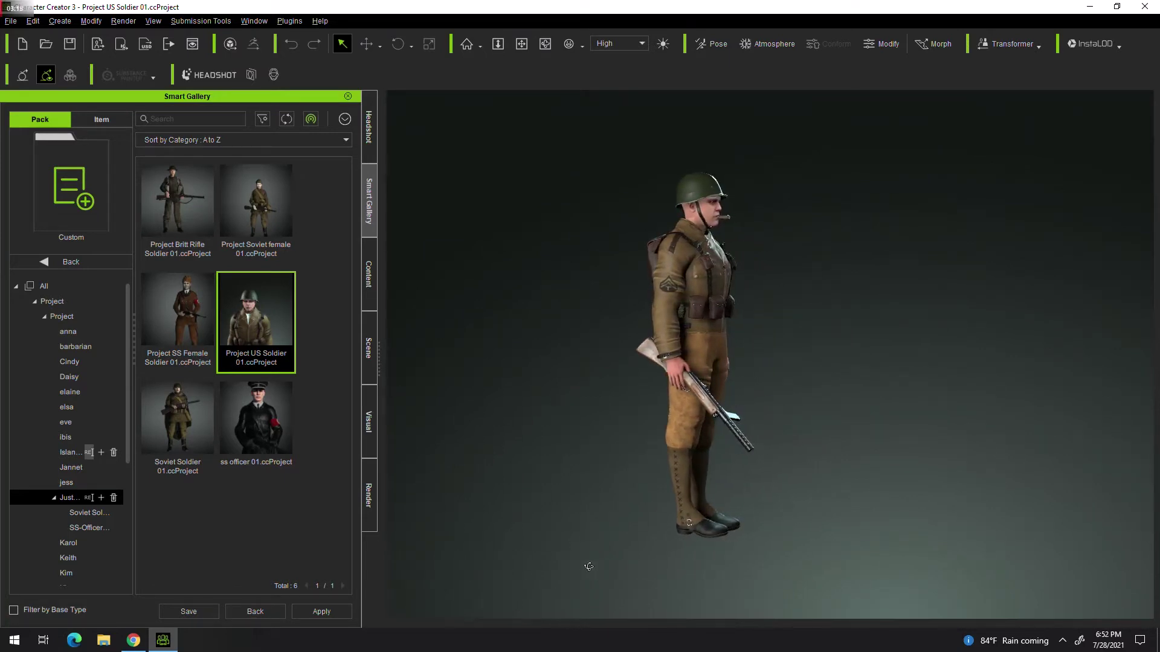
pyautogui.scroll(2, 628, 472)
pyautogui.moveTo(628, 471); pyautogui.dragTo(713, 487, button='middle')
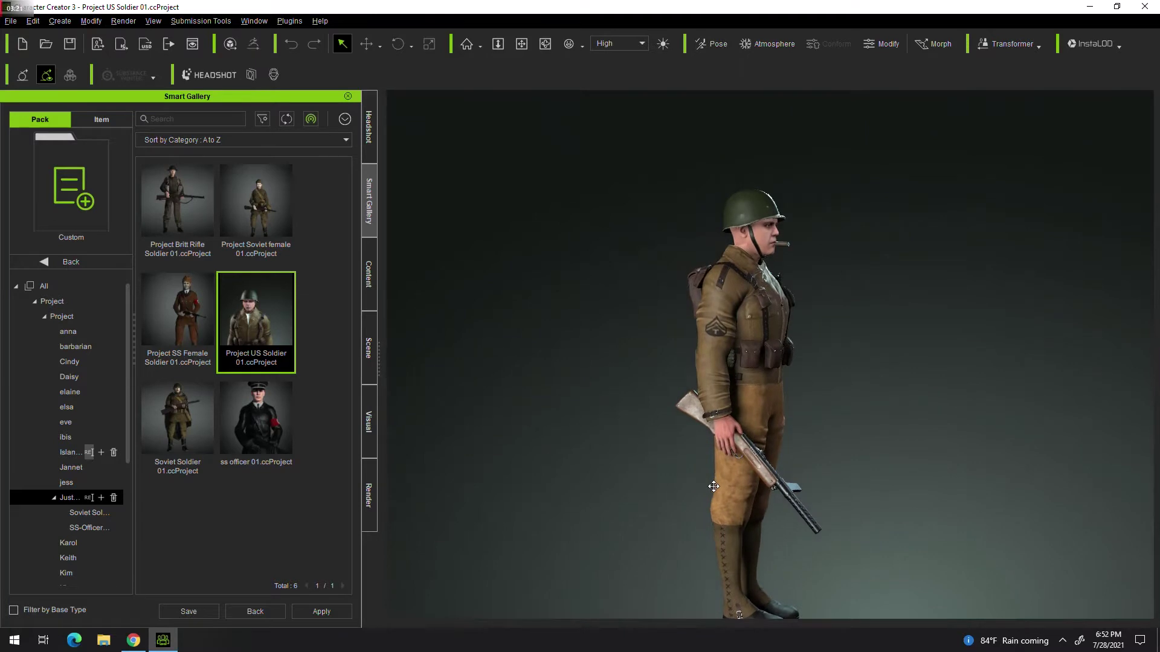
pyautogui.scroll(2, 714, 487)
pyautogui.scroll(2, 713, 487)
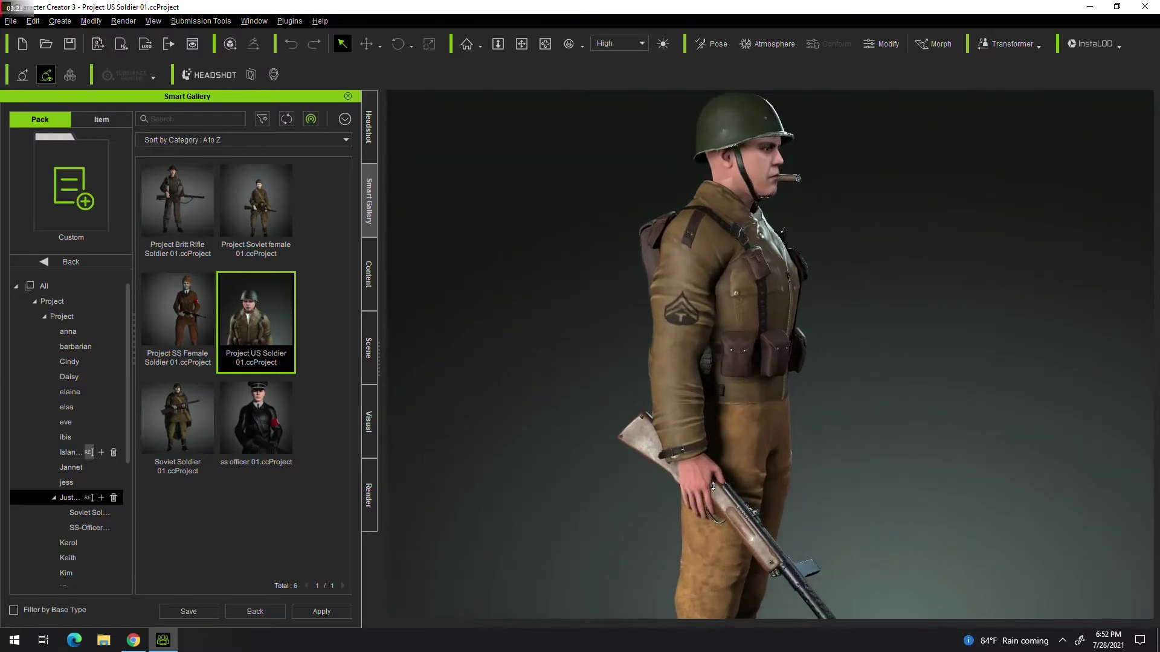
pyautogui.moveTo(1009, 509)
pyautogui.mouseDown(button='right')
pyautogui.moveTo(751, 511)
pyautogui.moveTo(466, 491)
pyautogui.moveTo(40, 503)
pyautogui.moveTo(795, 472)
pyautogui.mouseUp(button='right')
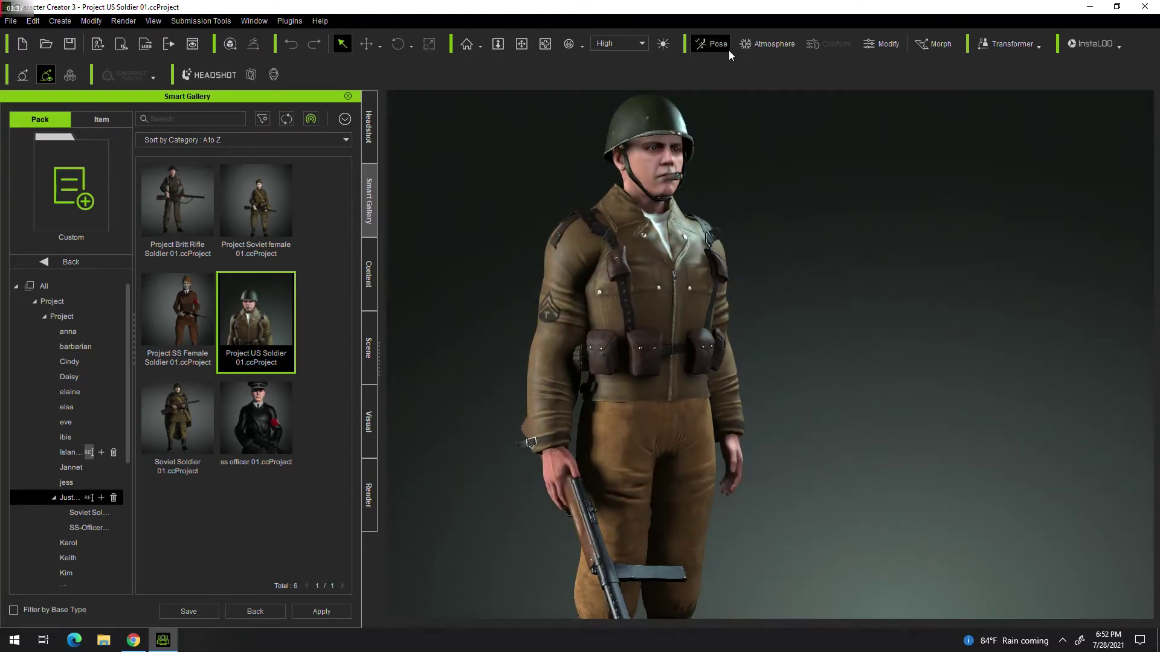
# Apply the ss pose 2 custom motion to the US soldier.
pyautogui.click(710, 45)
pyautogui.scroll(-5, 266, 437)
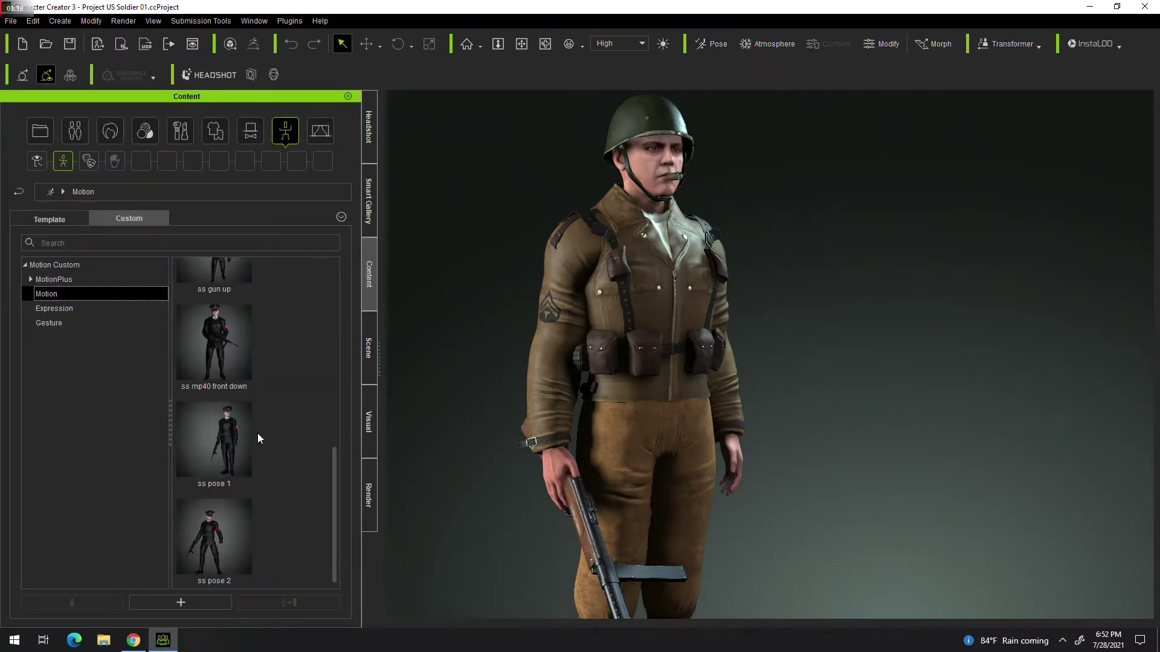
pyautogui.scroll(5, 260, 437)
pyautogui.scroll(-3, 260, 436)
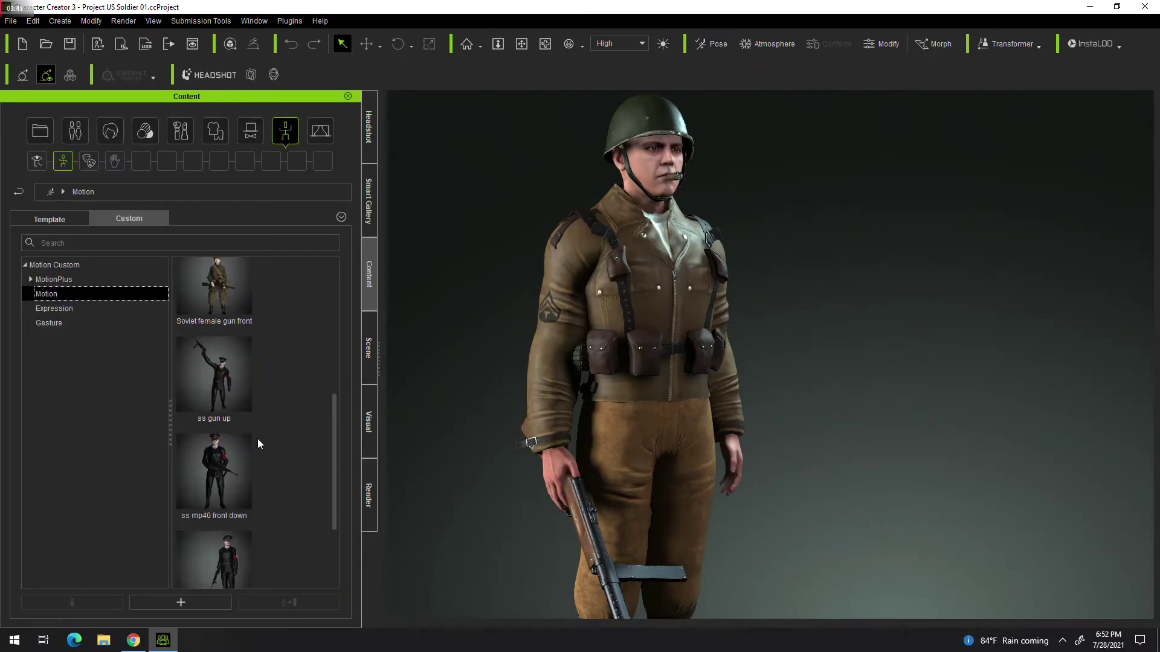
pyautogui.scroll(-2, 258, 439)
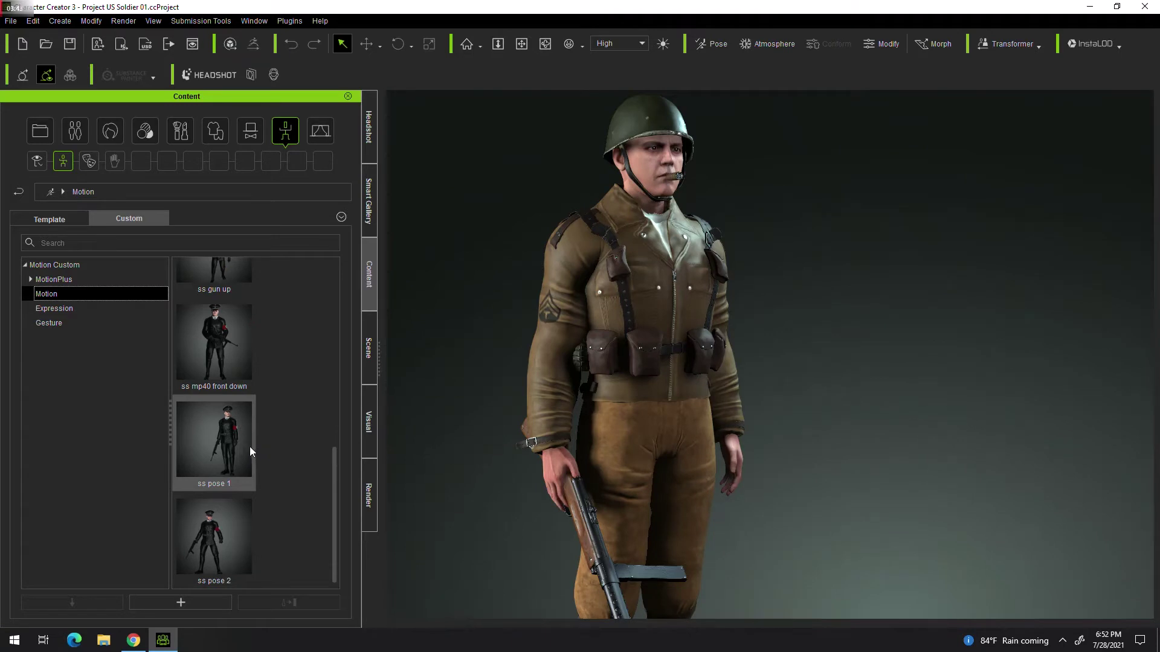
pyautogui.scroll(2, 248, 447)
pyautogui.scroll(1, 230, 508)
pyautogui.scroll(-3, 275, 525)
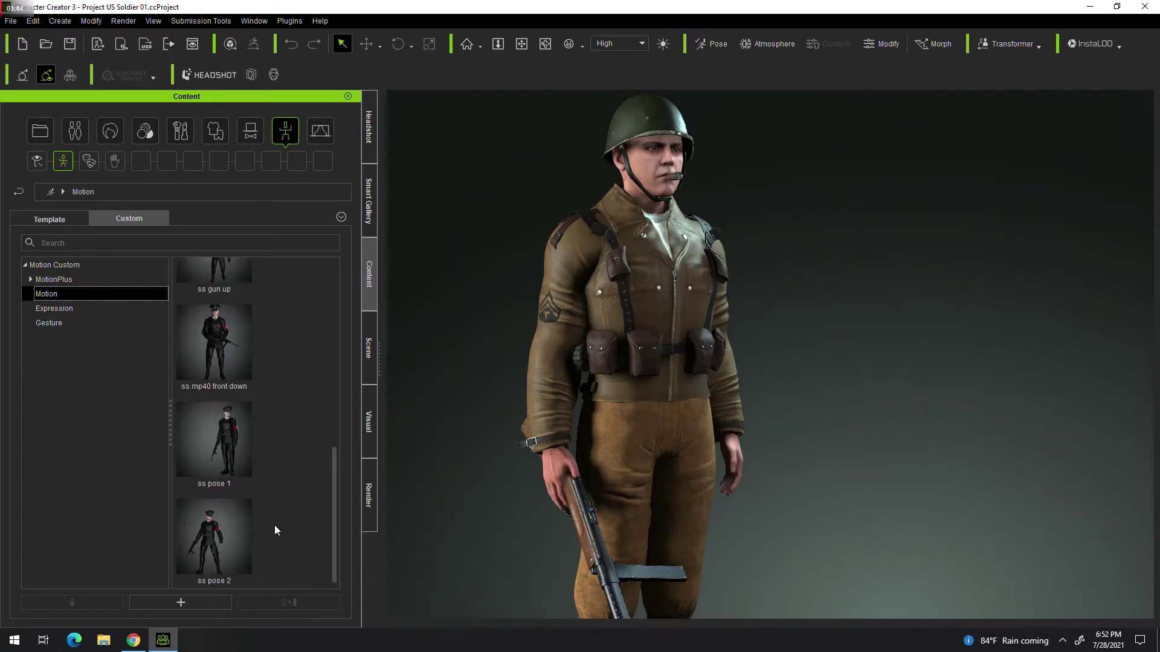
pyautogui.doubleClick(227, 543)
pyautogui.moveTo(776, 513)
pyautogui.mouseDown(button='right')
pyautogui.moveTo(475, 542)
pyautogui.moveTo(671, 505)
pyautogui.mouseUp(button='right')
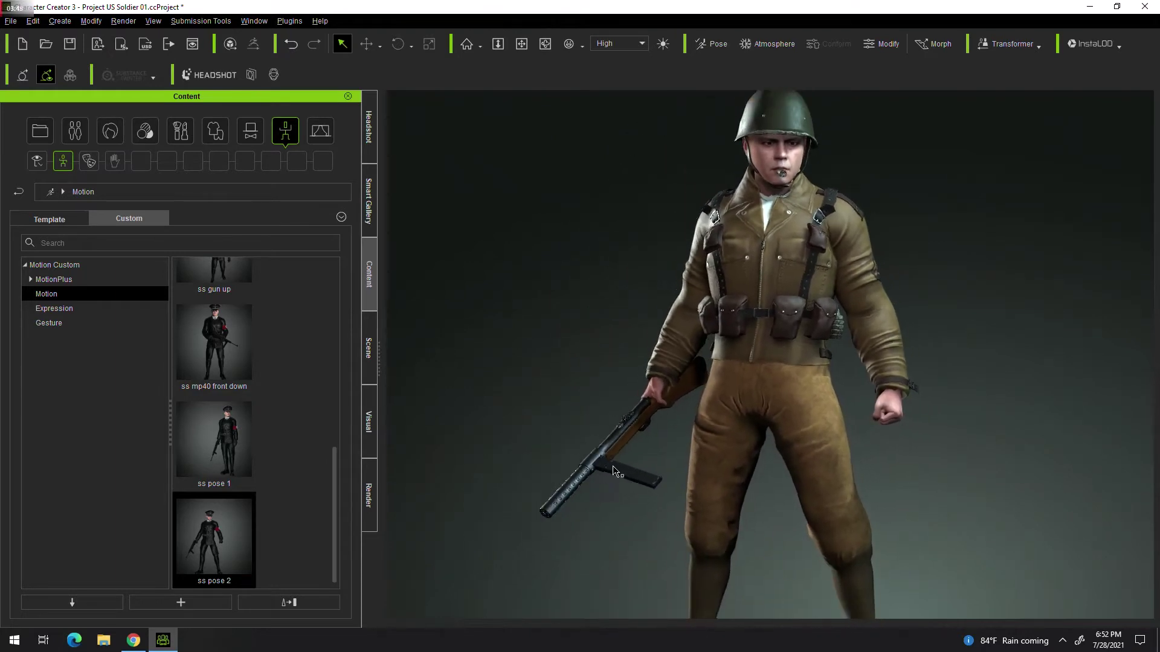
# Try the ss pose 1 and ss mp40 front down poses.
pyautogui.scroll(-2, 885, 513)
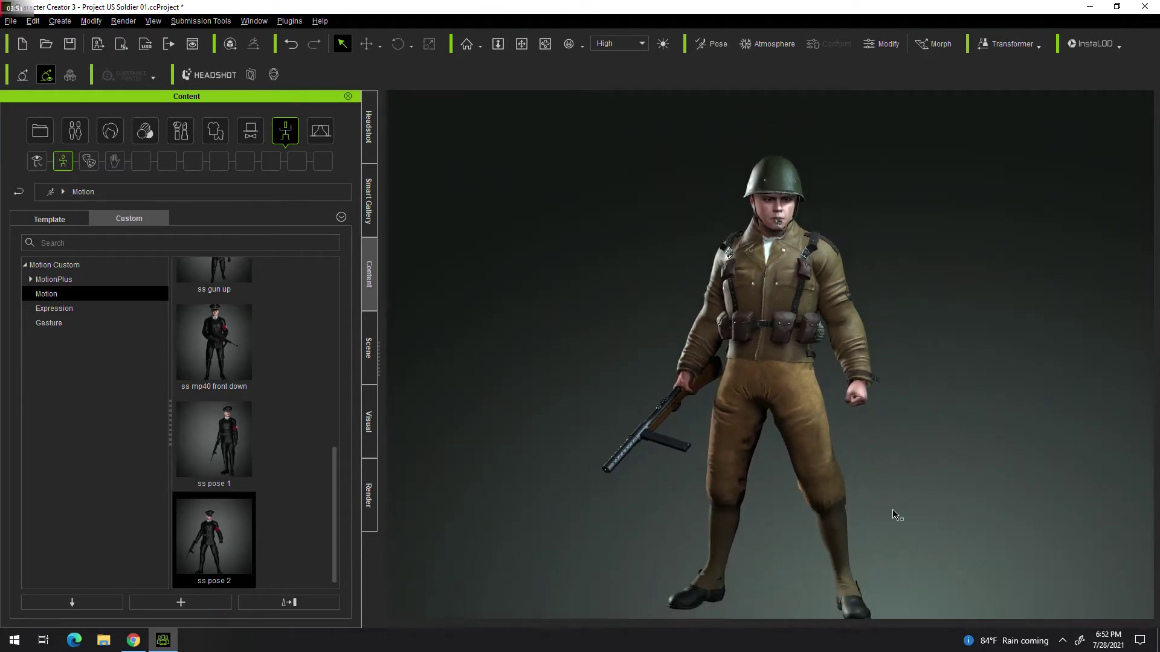
pyautogui.scroll(-2, 818, 501)
pyautogui.doubleClick(241, 447)
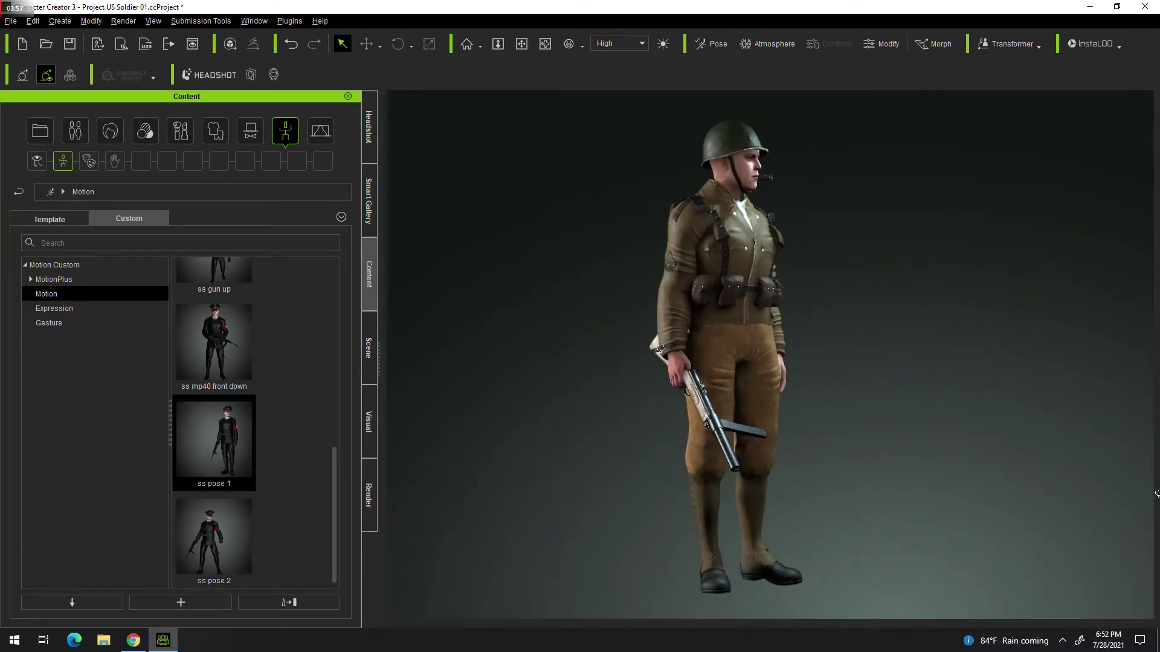
pyautogui.doubleClick(203, 357)
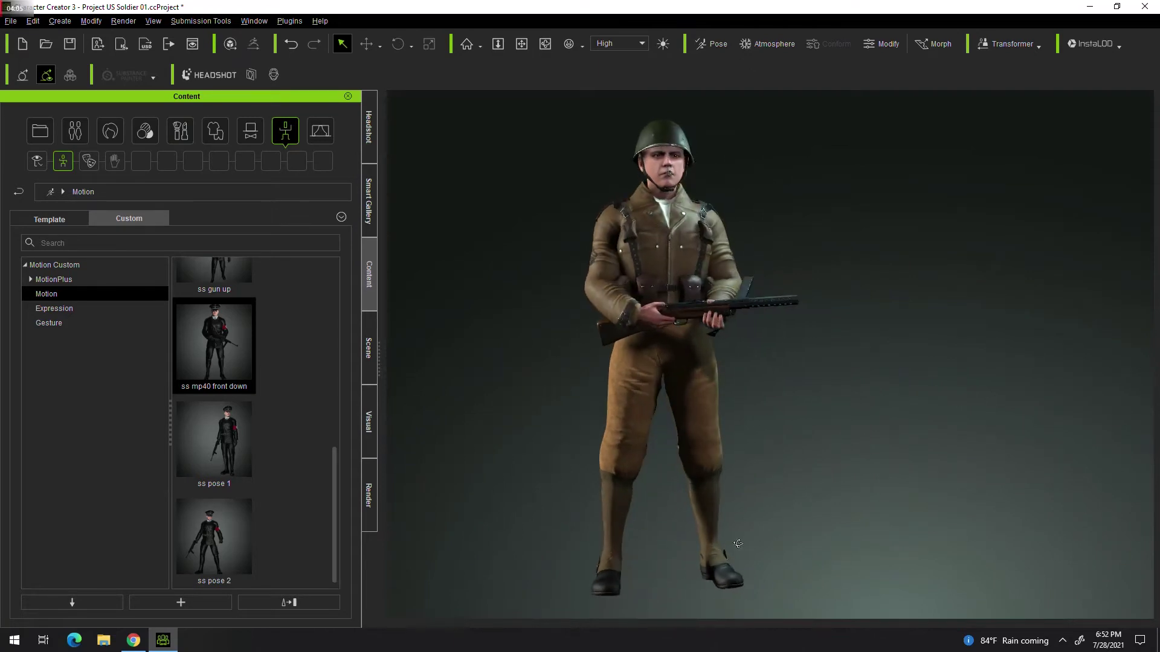
# Apply the ss gun up pose and view the raised gun from the side.
pyautogui.scroll(5, 278, 408)
pyautogui.scroll(3, 278, 407)
pyautogui.scroll(-5, 278, 407)
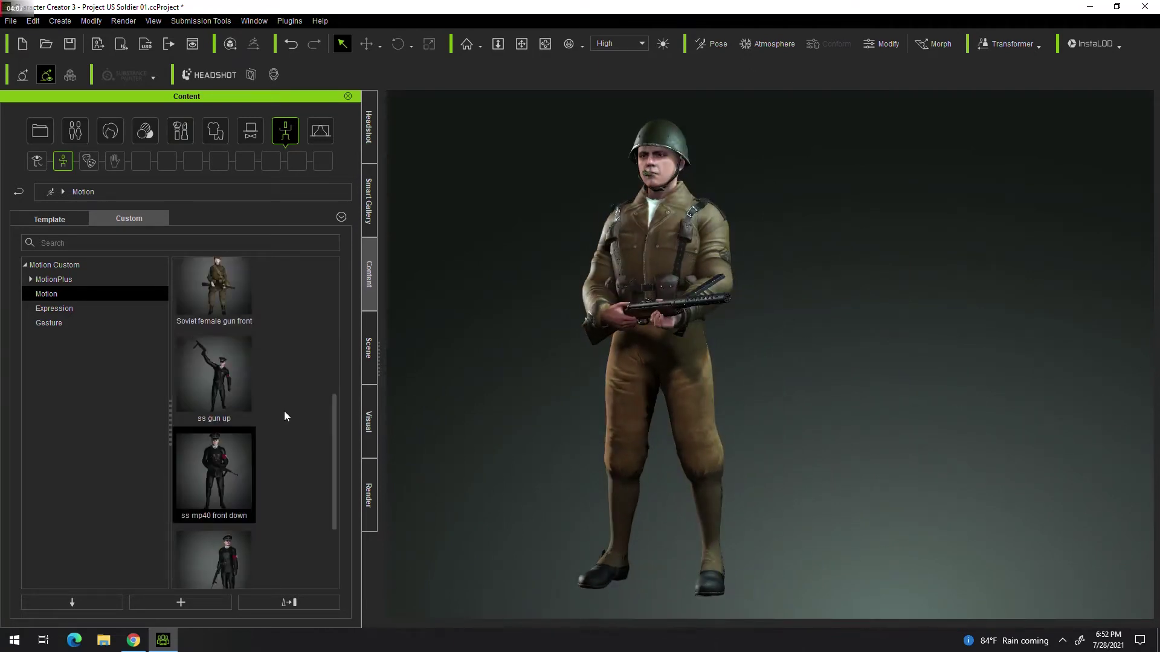
pyautogui.doubleClick(209, 386)
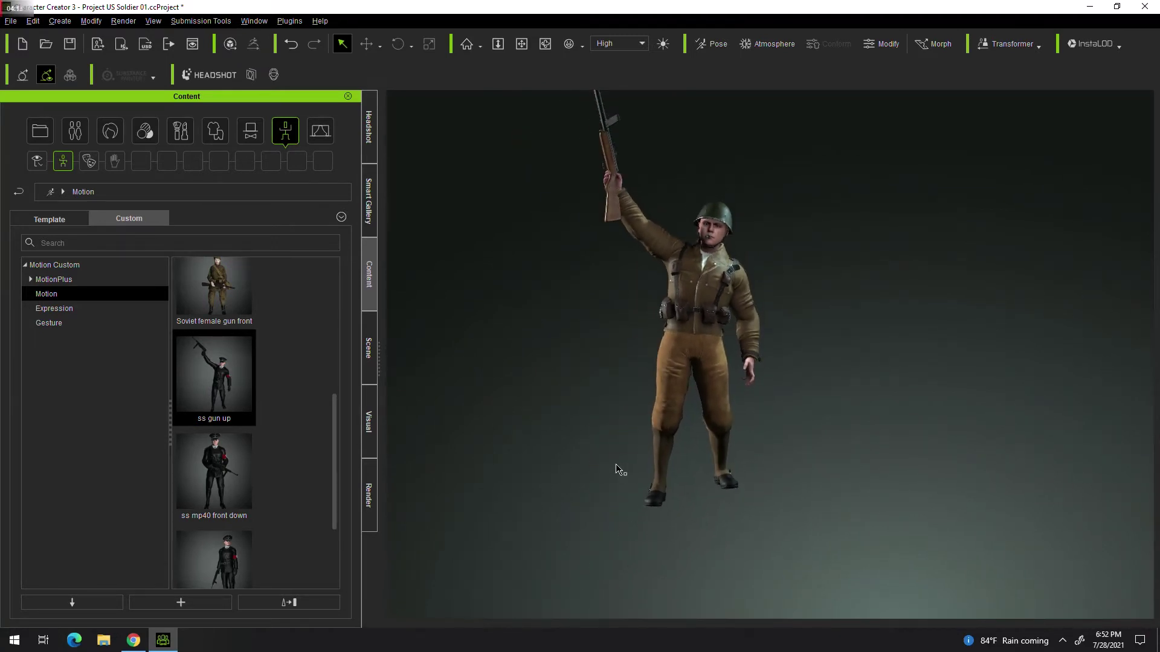
pyautogui.moveTo(650, 508)
pyautogui.mouseDown(button='middle')
pyautogui.moveTo(723, 515)
pyautogui.moveTo(729, 536)
pyautogui.mouseUp(button='middle')
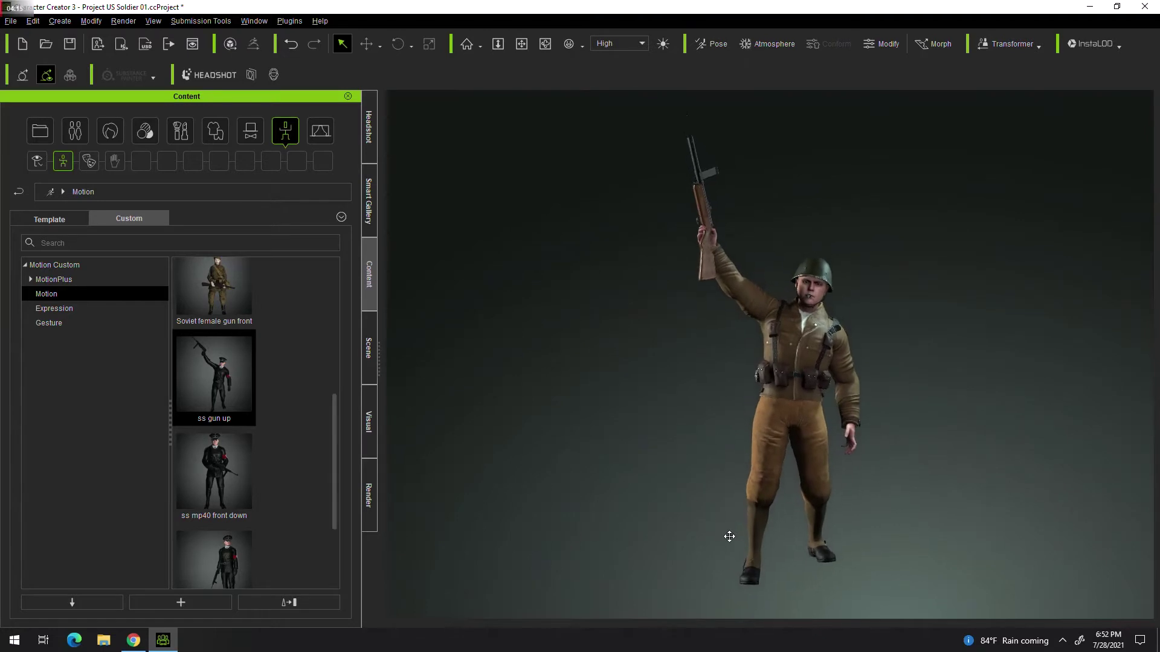
pyautogui.moveTo(985, 545)
pyautogui.mouseDown(button='right')
pyautogui.moveTo(564, 539)
pyautogui.moveTo(125, 505)
pyautogui.moveTo(368, 516)
pyautogui.moveTo(973, 492)
pyautogui.mouseUp(button='right')
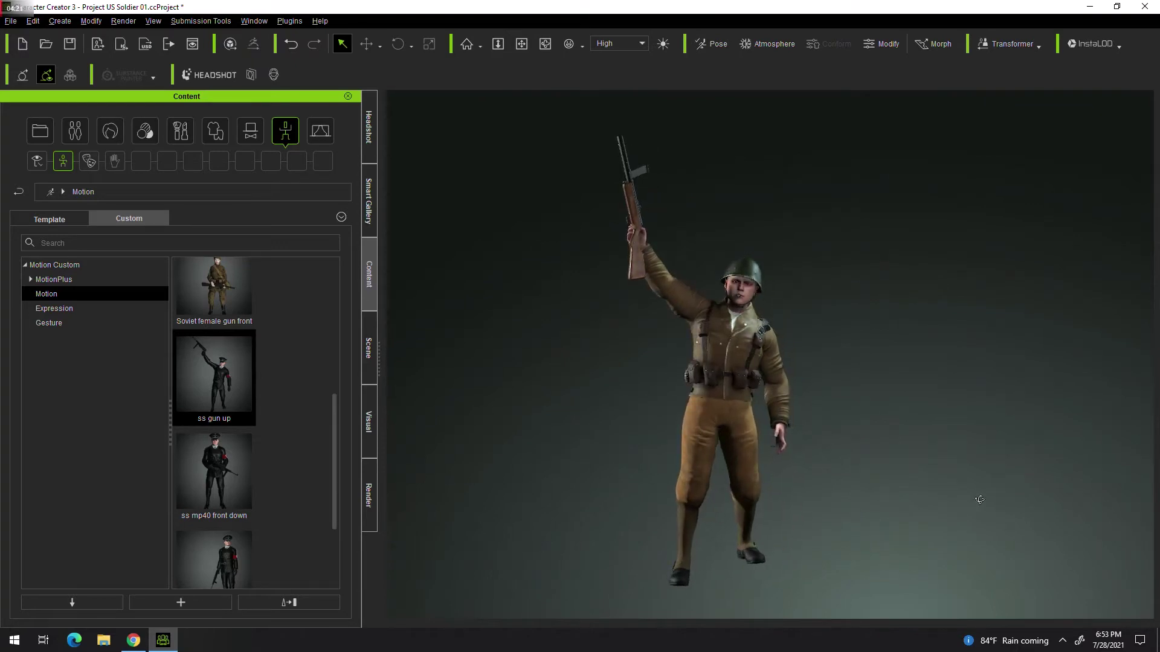
pyautogui.scroll(5, 302, 417)
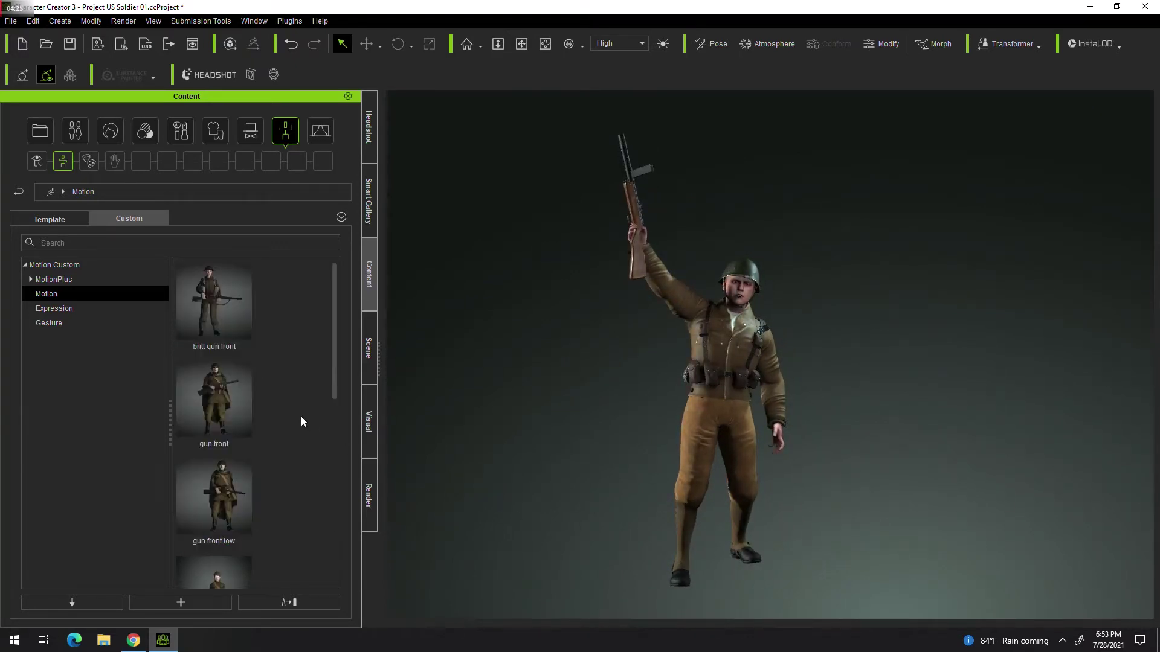
# Load Soviet Soldier 01.ccProject from the Smart Gallery without saving, replacing all.
pyautogui.click(369, 217)
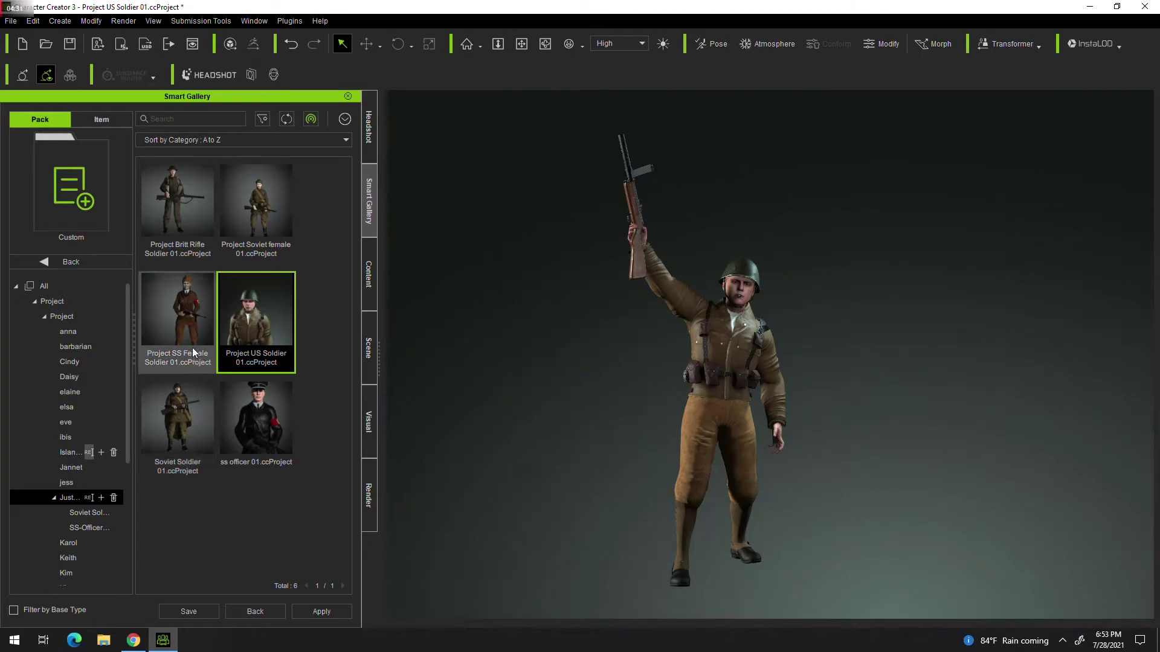
pyautogui.click(187, 420)
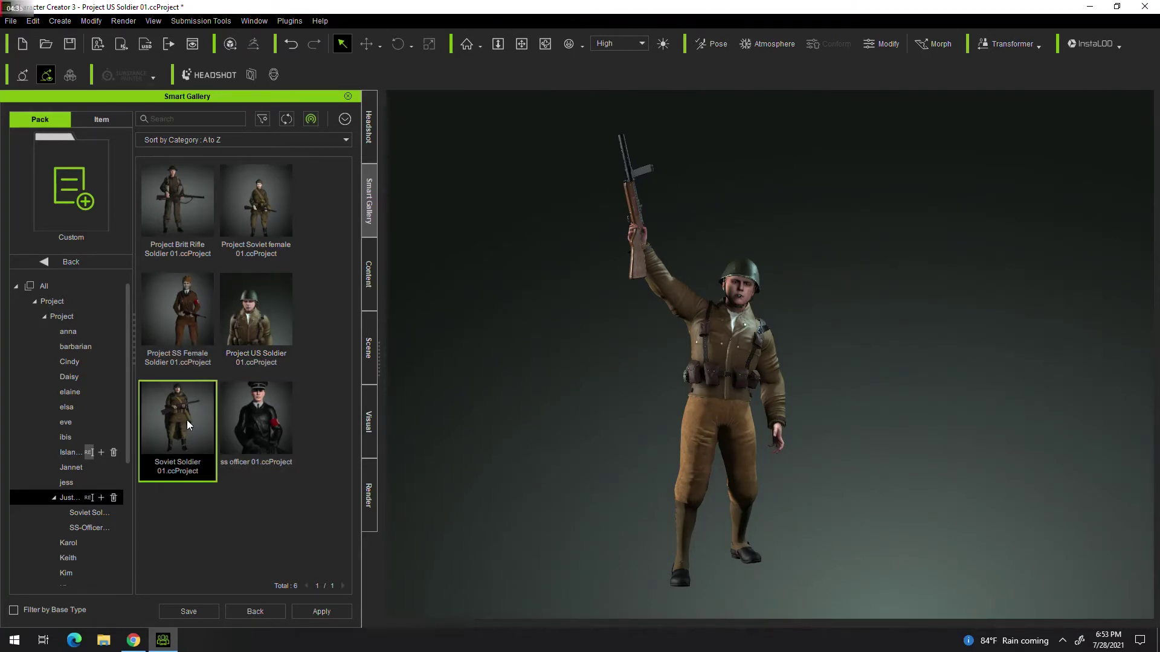
pyautogui.doubleClick(186, 419)
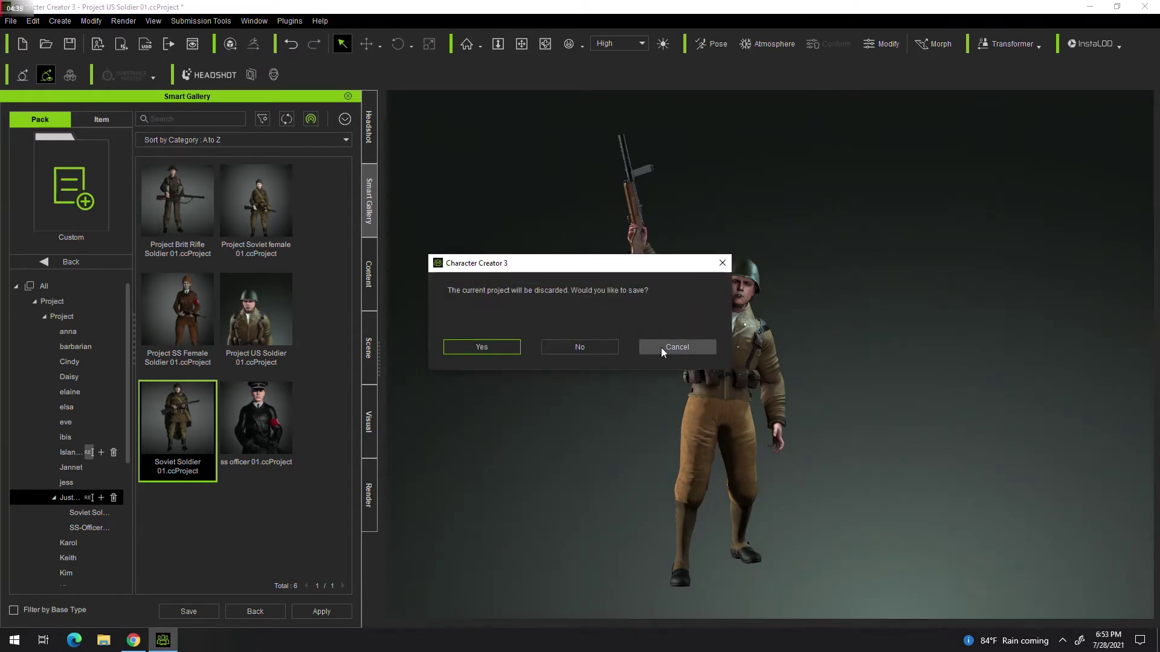
pyautogui.click(582, 349)
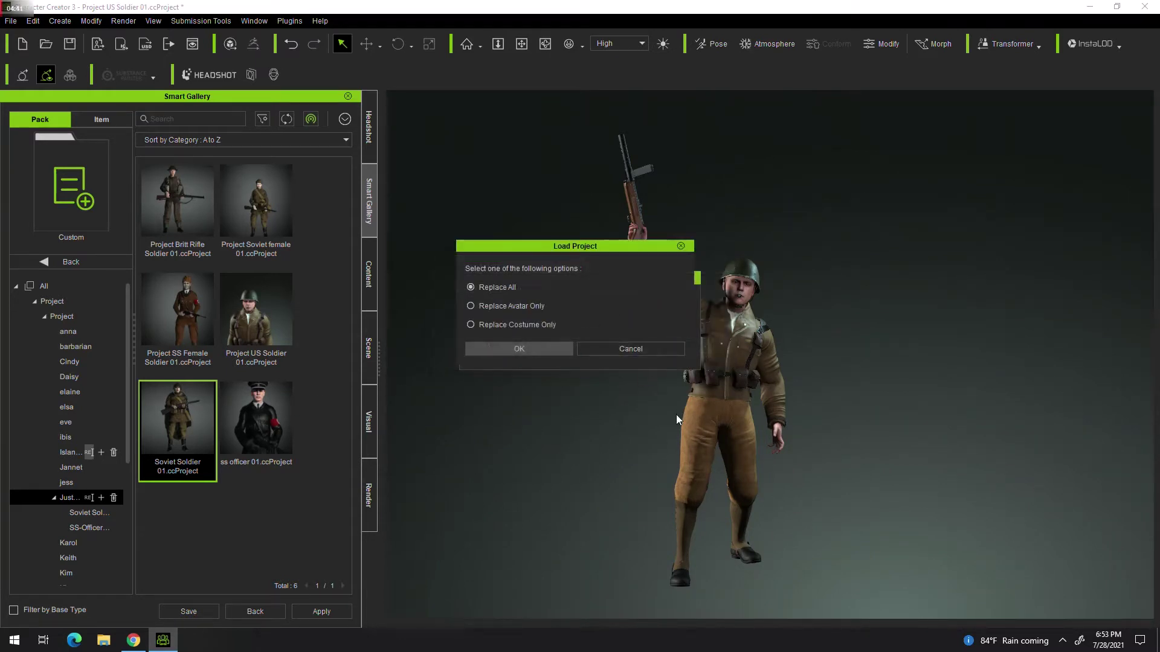
pyautogui.click(495, 346)
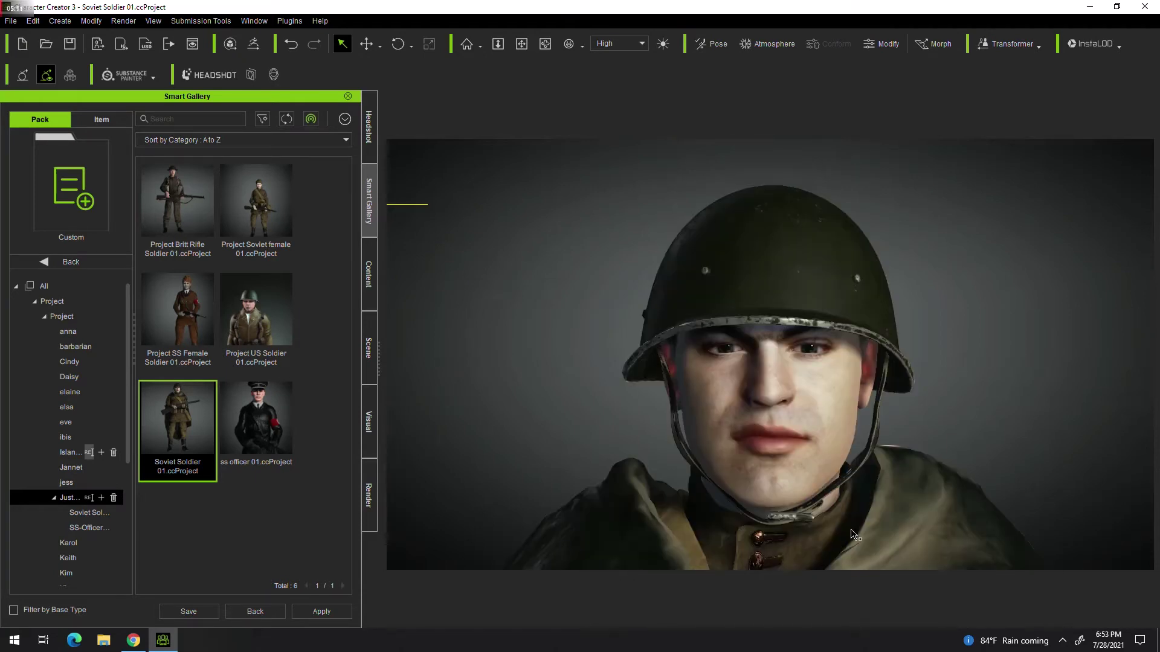
# Zoom out to the full body and orbit around the caped Soviet soldier.
pyautogui.scroll(-5, 851, 534)
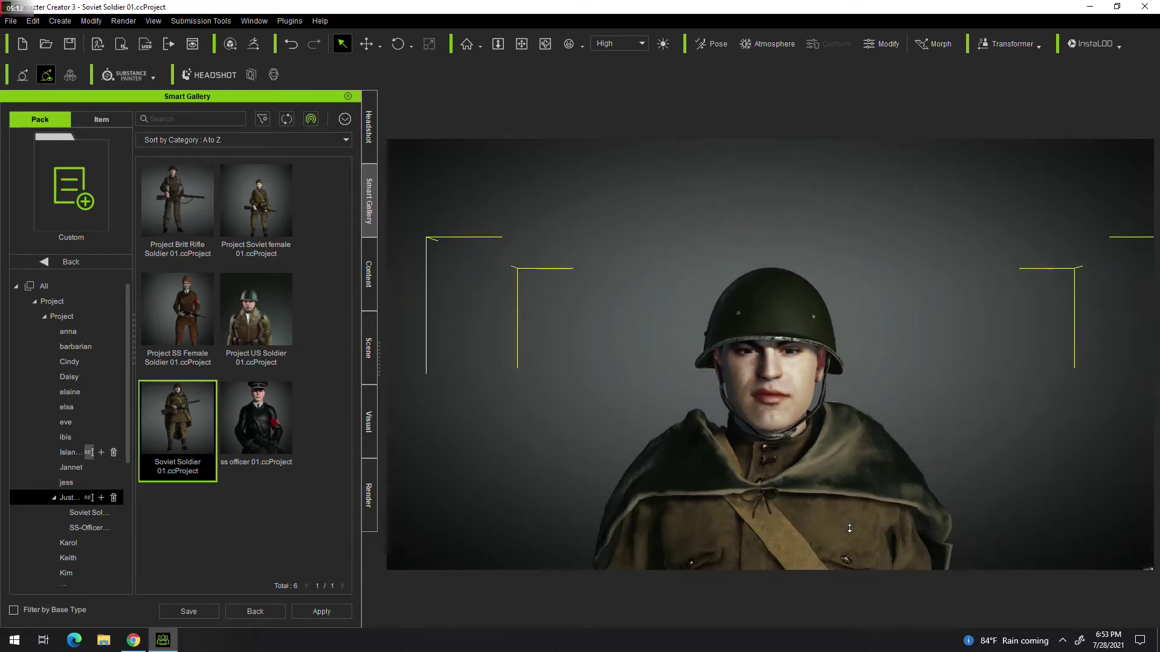
pyautogui.scroll(-2, 849, 529)
pyautogui.scroll(-2, 848, 531)
pyautogui.scroll(-2, 845, 532)
pyautogui.scroll(-1, 844, 536)
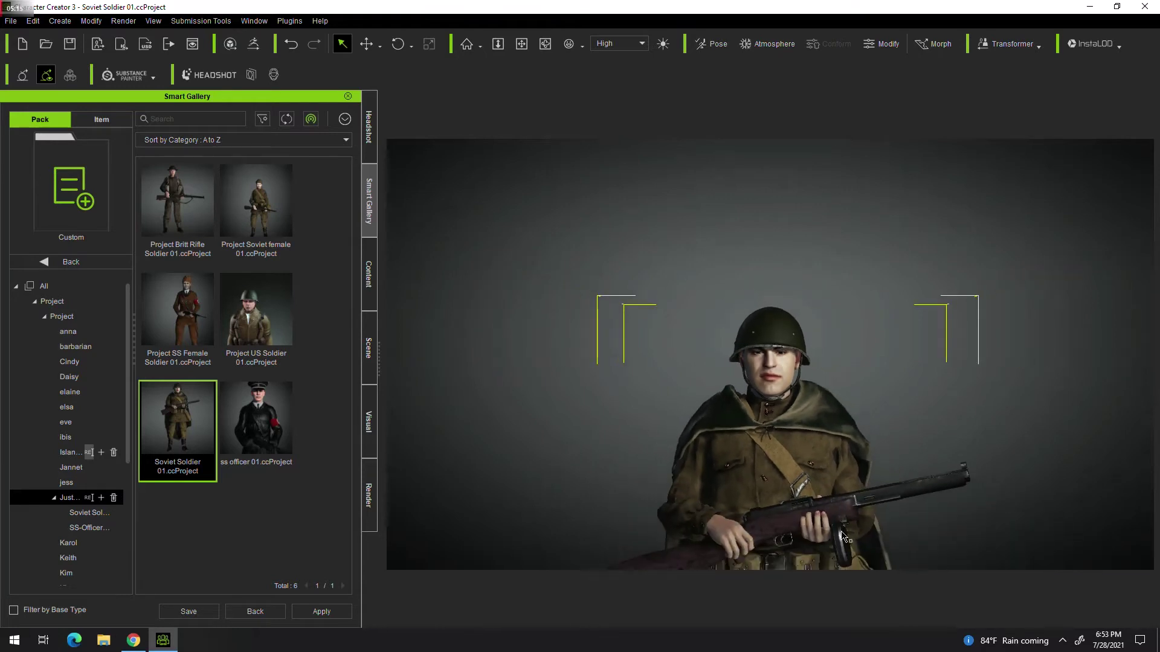
pyautogui.scroll(-2, 841, 537)
pyautogui.scroll(-1, 836, 540)
pyautogui.scroll(-1, 824, 546)
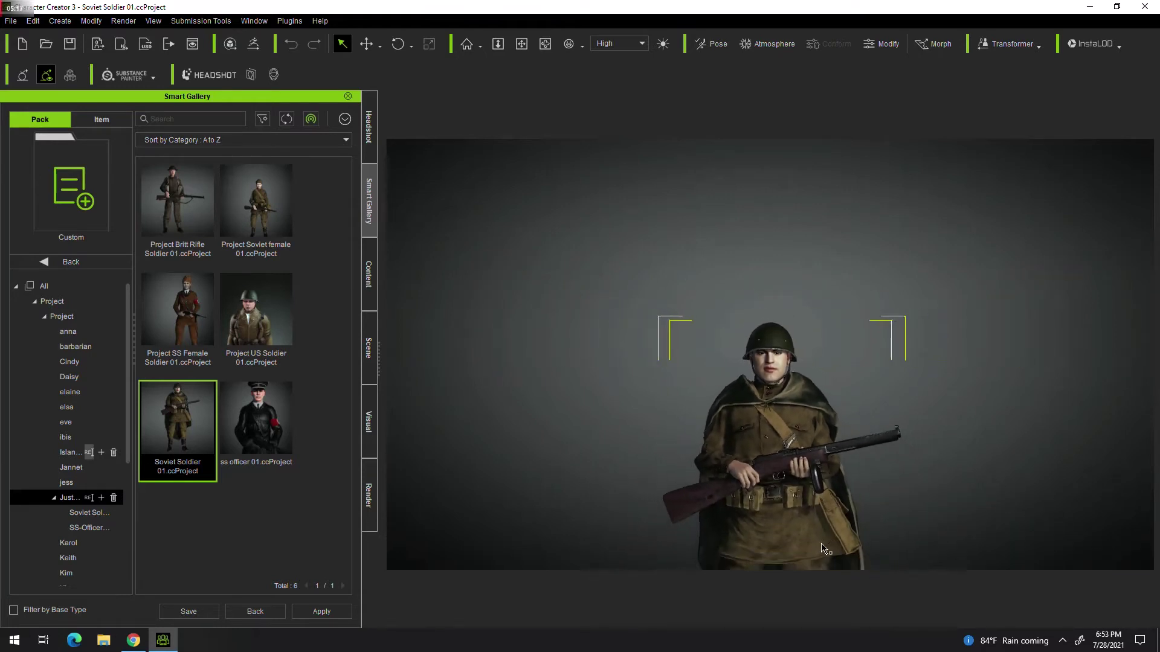
pyautogui.scroll(-2, 818, 538)
pyautogui.scroll(-2, 804, 483)
pyautogui.scroll(-1, 780, 374)
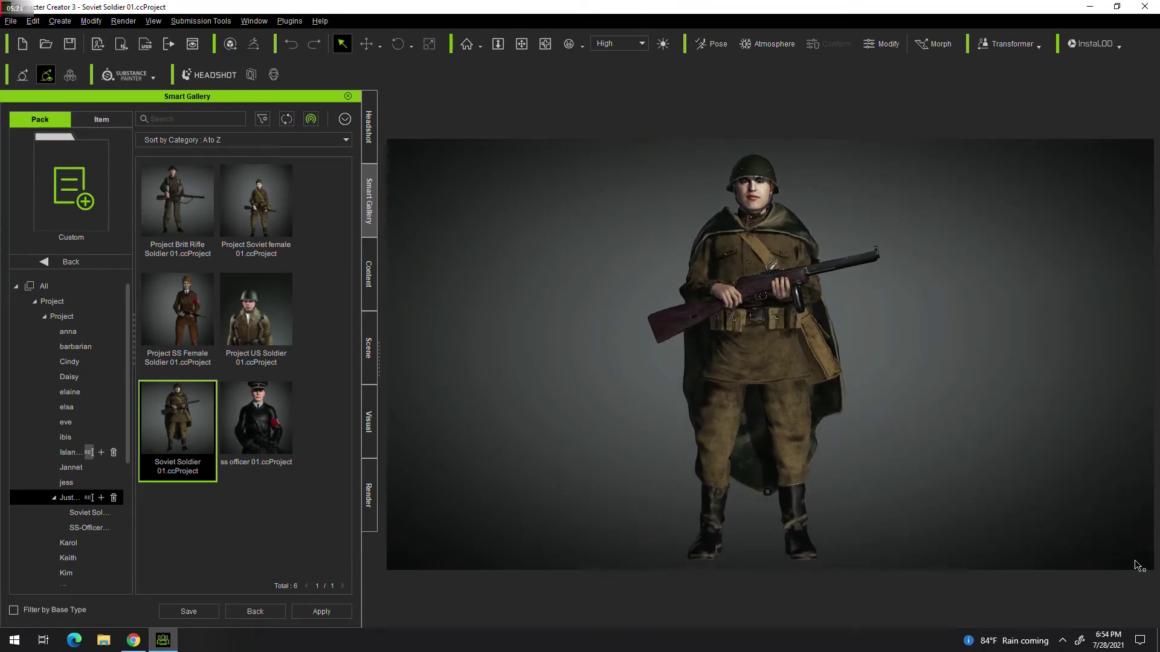
pyautogui.moveTo(1127, 560)
pyautogui.mouseDown(button='right')
pyautogui.moveTo(648, 572)
pyautogui.moveTo(377, 549)
pyautogui.moveTo(94, 558)
pyautogui.moveTo(61, 544)
pyautogui.mouseUp(button='right')
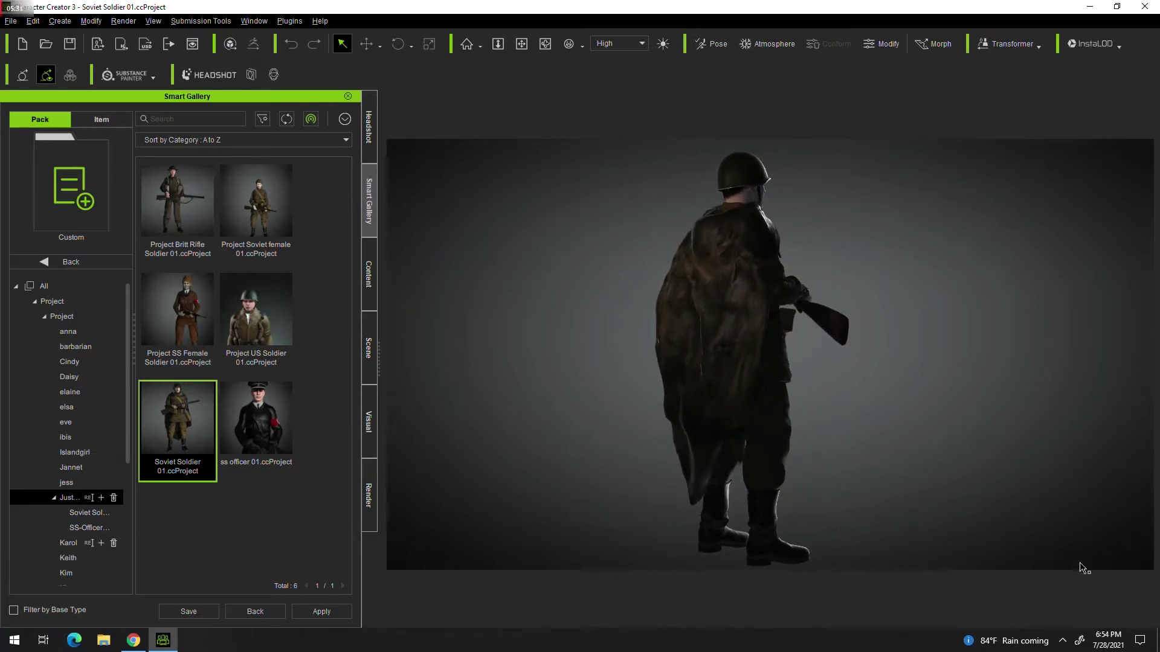
pyautogui.moveTo(1141, 567)
pyautogui.mouseDown(button='right')
pyautogui.moveTo(891, 584)
pyautogui.moveTo(439, 582)
pyautogui.mouseUp(button='right')
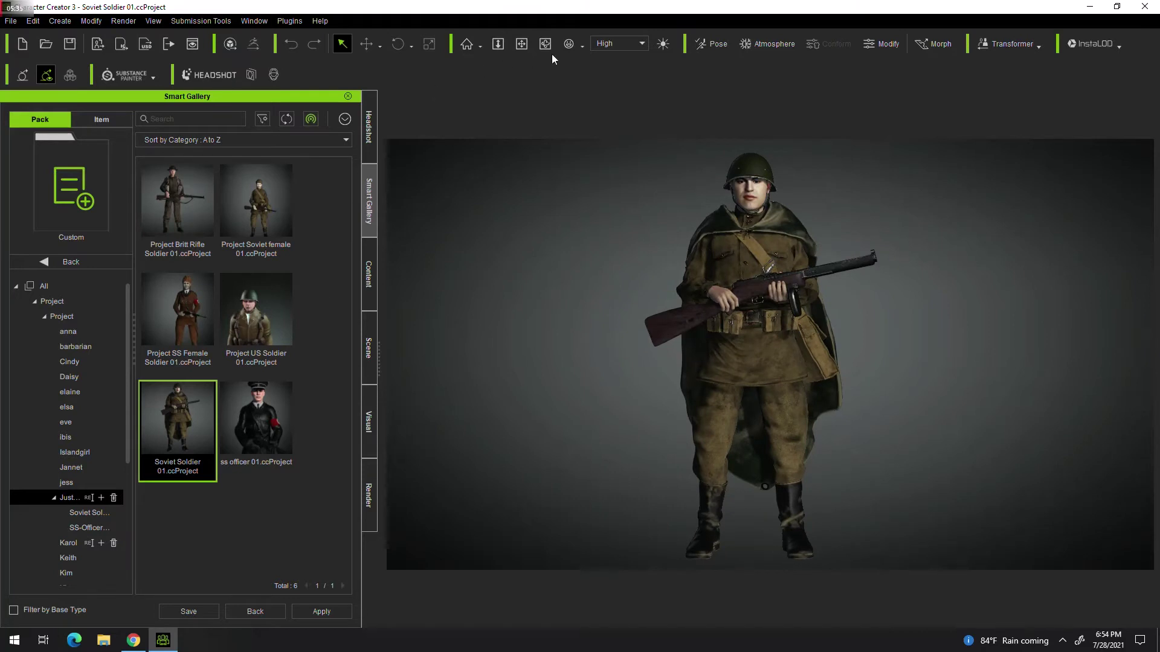
# Apply the gun front low and ss gun up custom poses to the Soviet soldier.
pyautogui.click(714, 44)
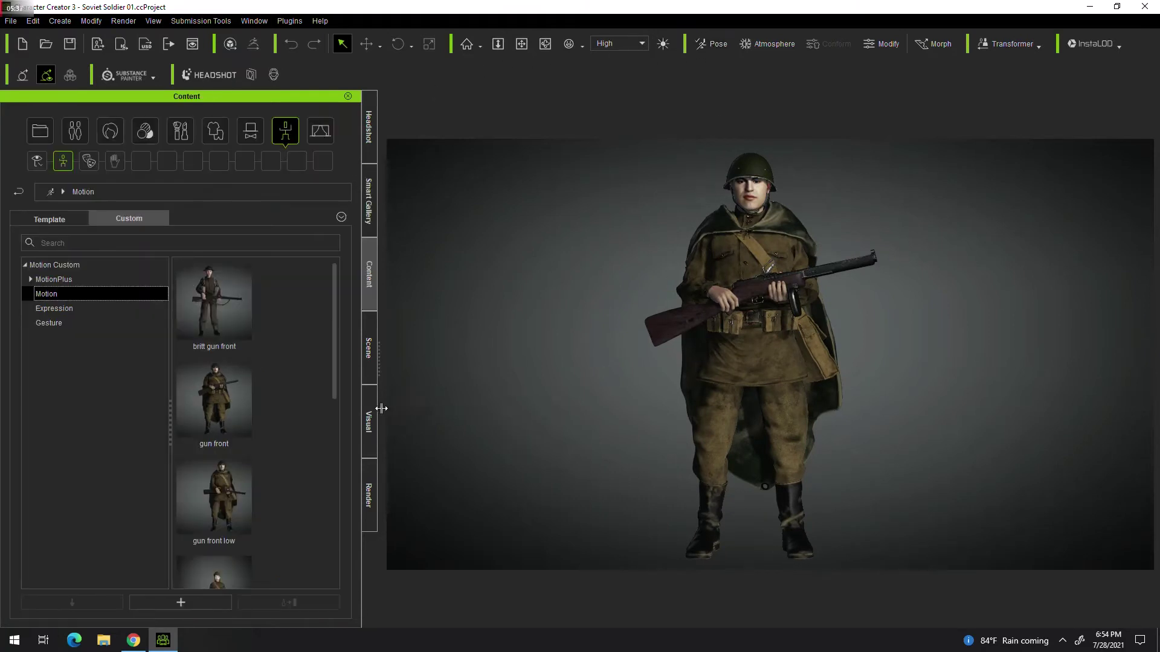
pyautogui.click(227, 501)
pyautogui.doubleClick(227, 501)
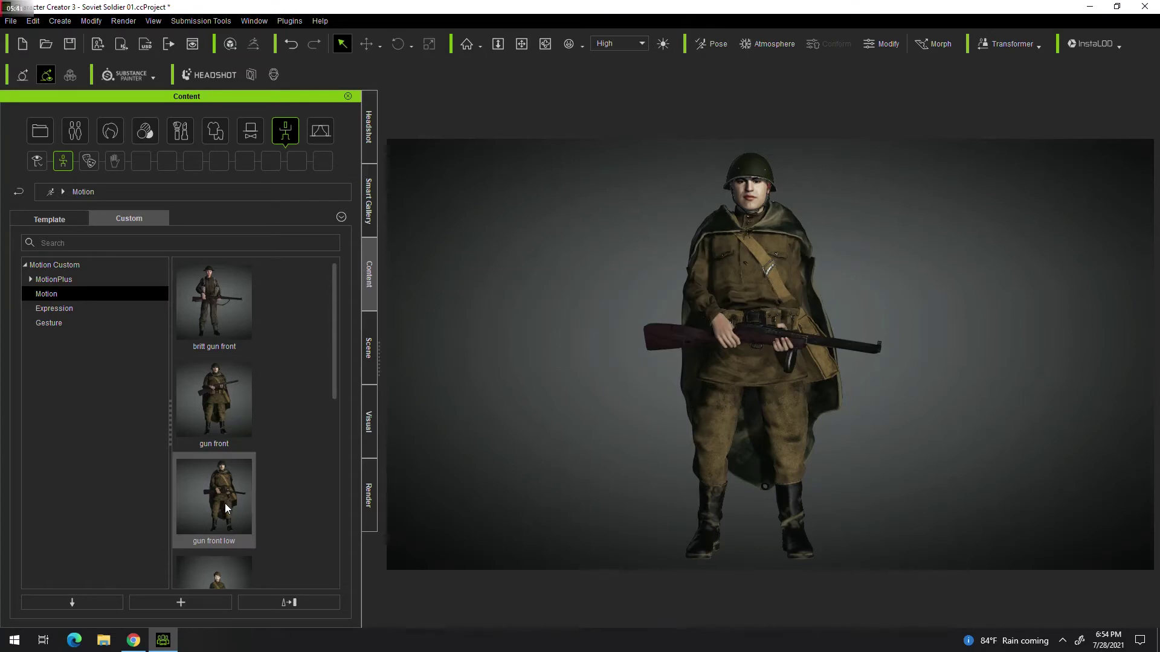
pyautogui.scroll(-5, 224, 502)
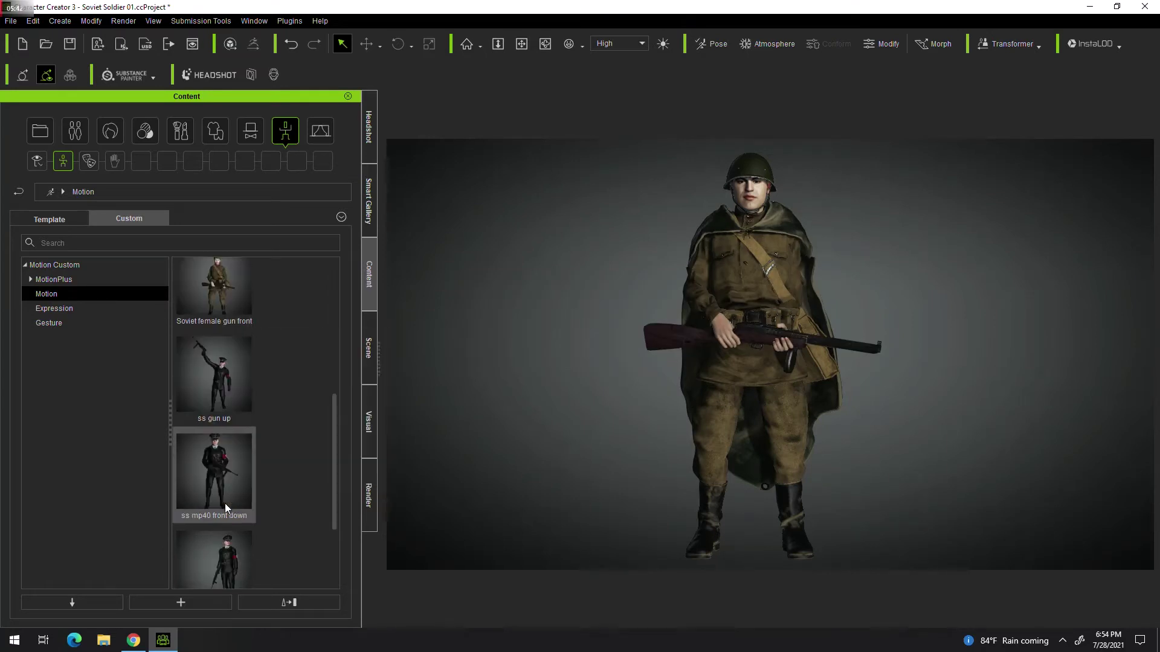
pyautogui.doubleClick(213, 398)
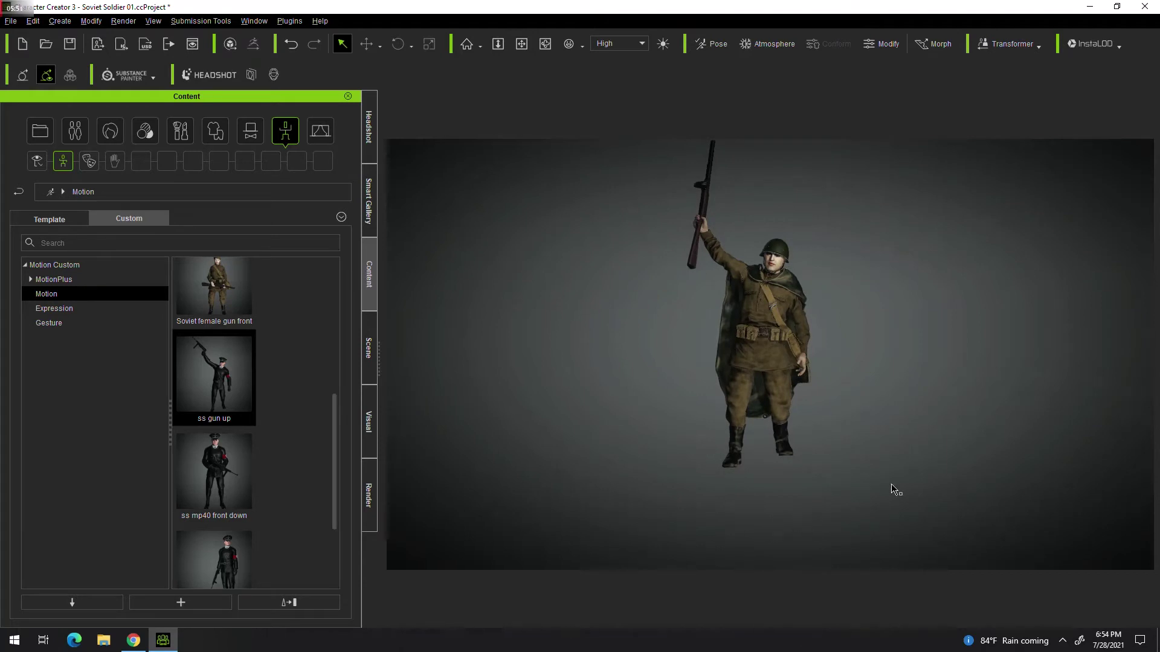
pyautogui.moveTo(743, 510)
pyautogui.mouseDown(button='right')
pyautogui.moveTo(503, 492)
pyautogui.moveTo(887, 522)
pyautogui.moveTo(1109, 512)
pyautogui.moveTo(839, 526)
pyautogui.mouseUp(button='right')
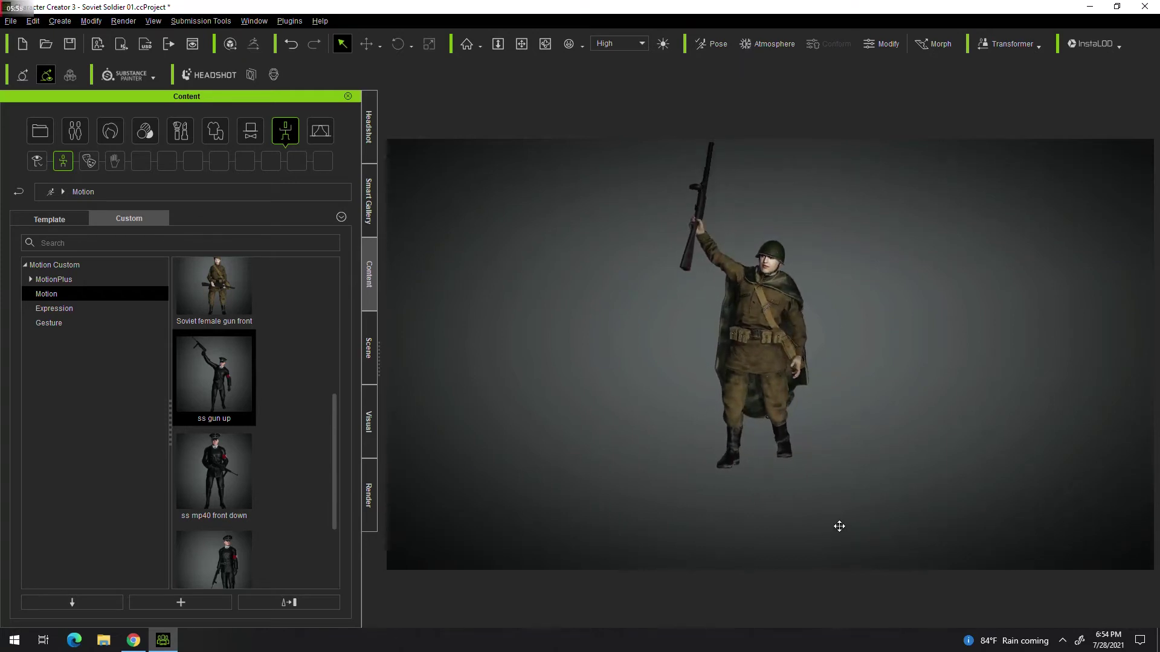
pyautogui.moveTo(839, 526); pyautogui.dragTo(826, 558, button='middle')
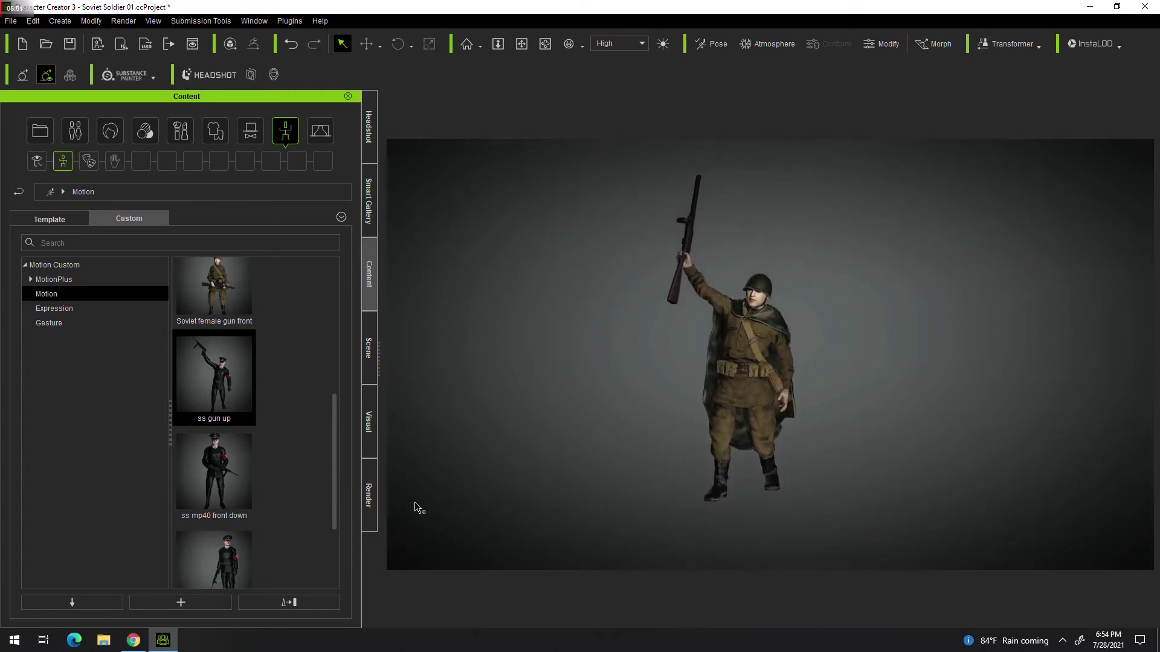
# Apply ss mp40 front down, then the next custom motion with the gun held low.
pyautogui.doubleClick(231, 463)
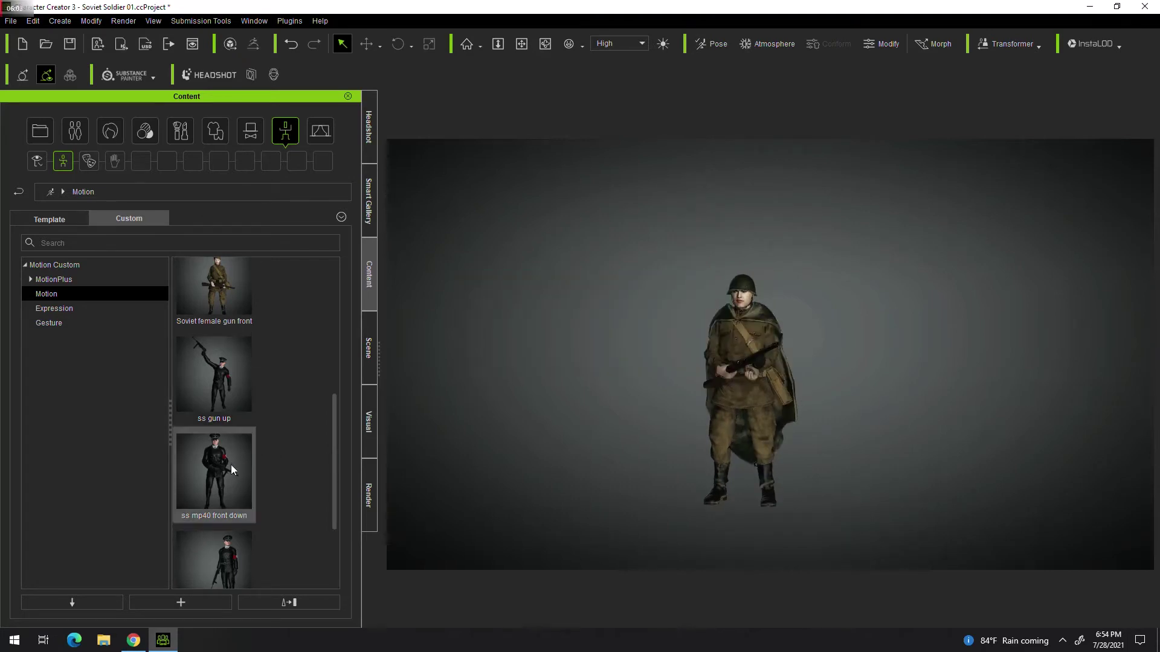
pyautogui.moveTo(661, 486)
pyautogui.mouseDown(button='right')
pyautogui.moveTo(899, 510)
pyautogui.moveTo(1045, 498)
pyautogui.mouseUp(button='right')
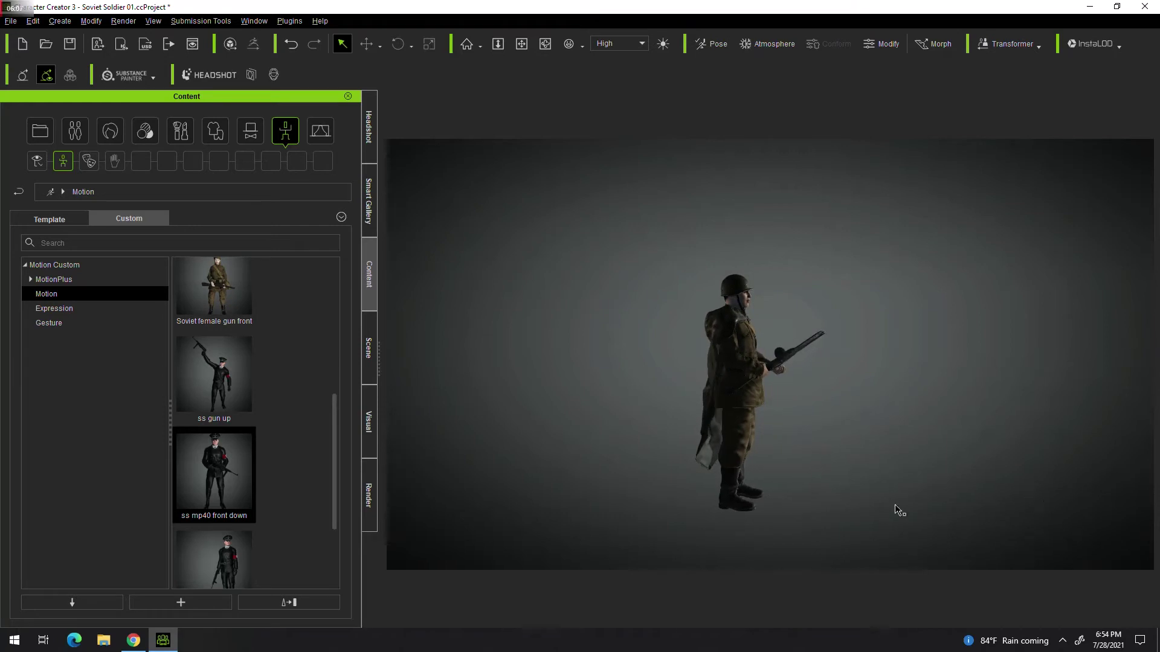
pyautogui.doubleClick(200, 555)
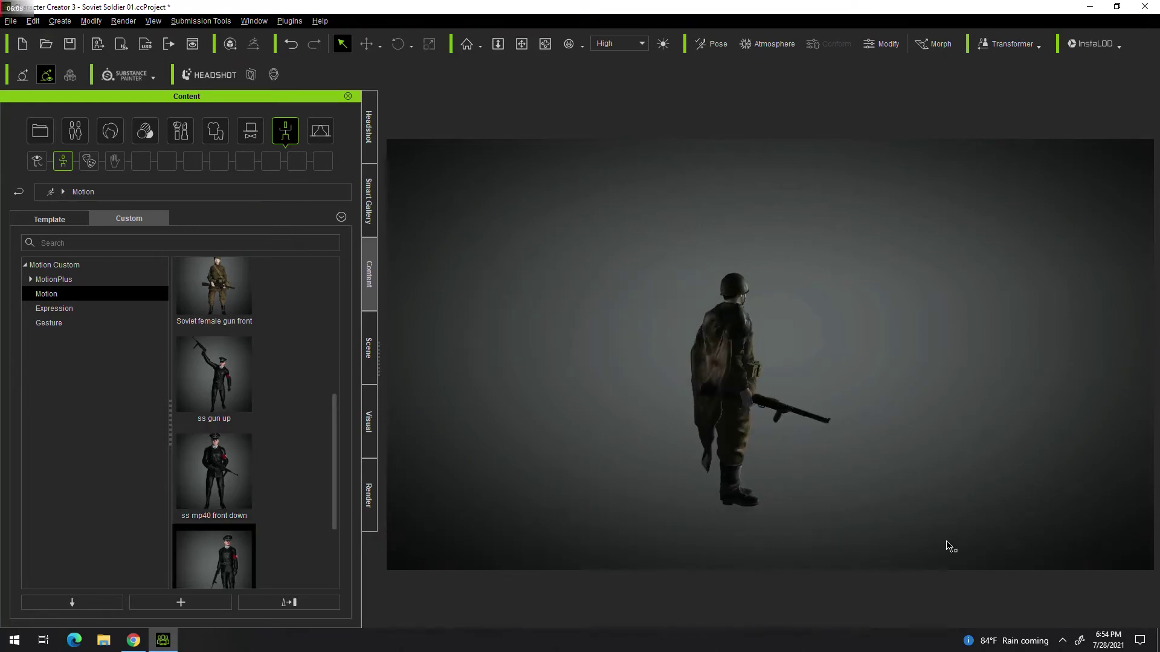
pyautogui.moveTo(886, 539); pyautogui.dragTo(570, 544, button='right')
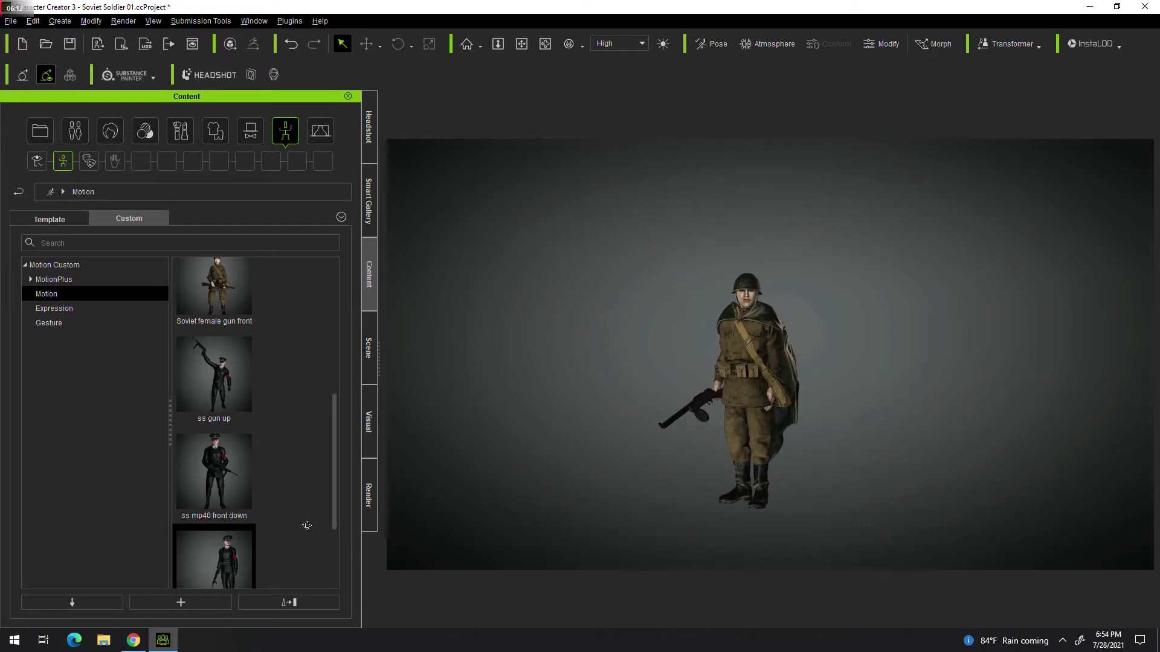
pyautogui.moveTo(749, 490); pyautogui.dragTo(808, 443, button='middle')
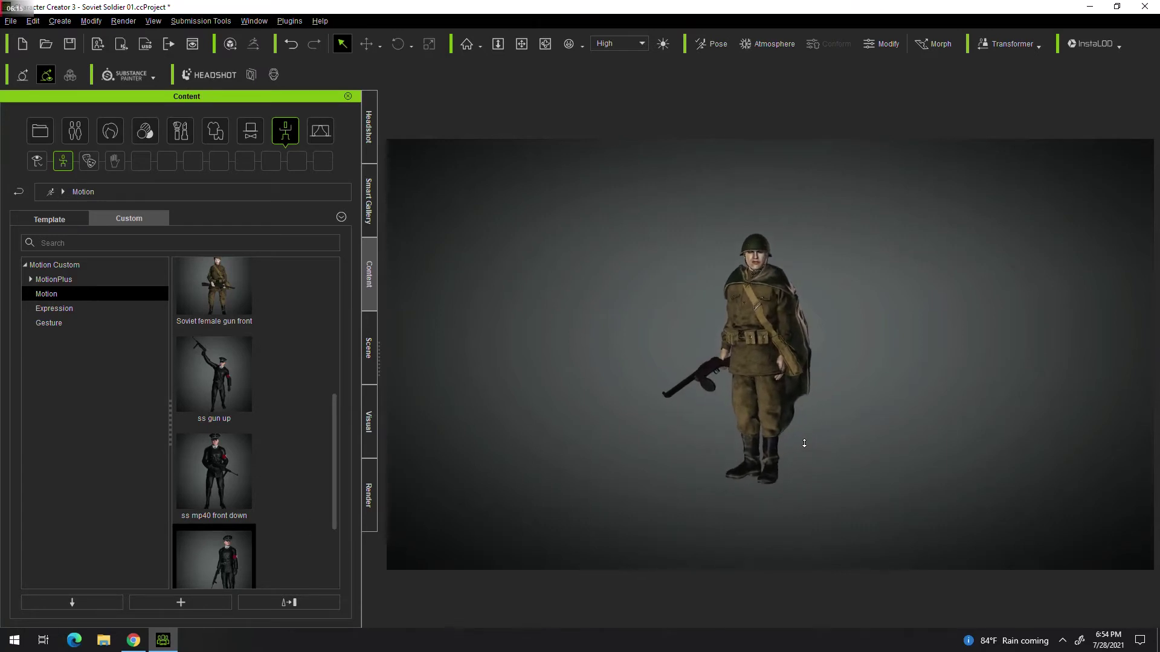
pyautogui.scroll(2, 804, 443)
pyautogui.scroll(2, 804, 444)
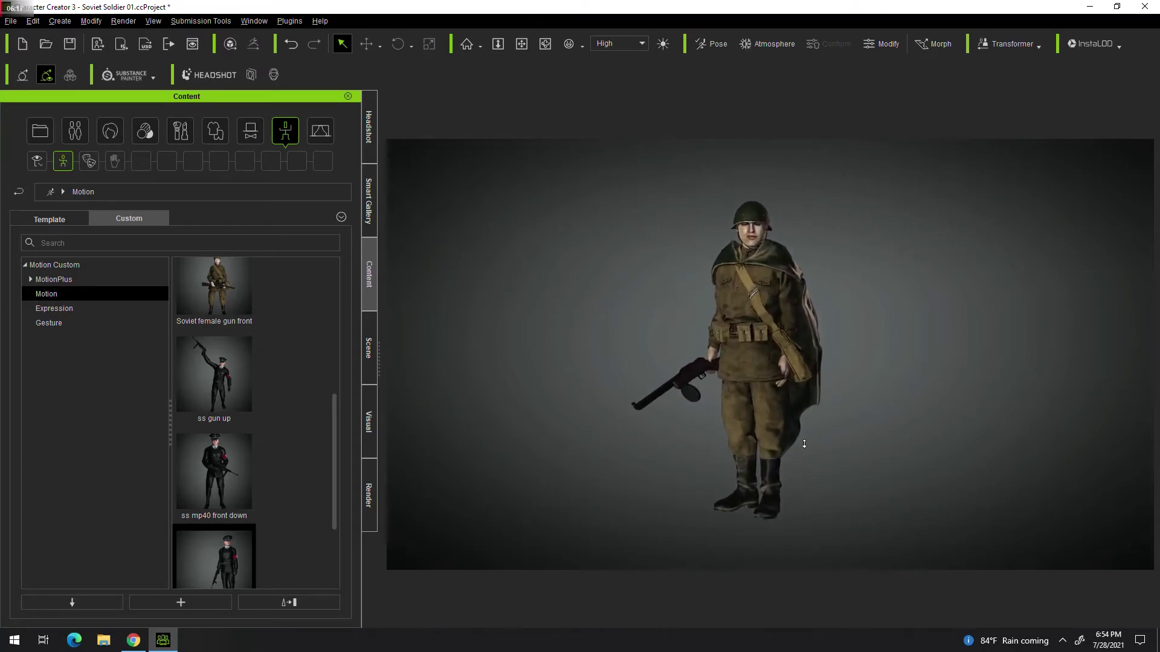
pyautogui.scroll(1, 804, 443)
pyautogui.scroll(2, 804, 444)
pyautogui.scroll(1, 807, 446)
pyautogui.scroll(1, 810, 447)
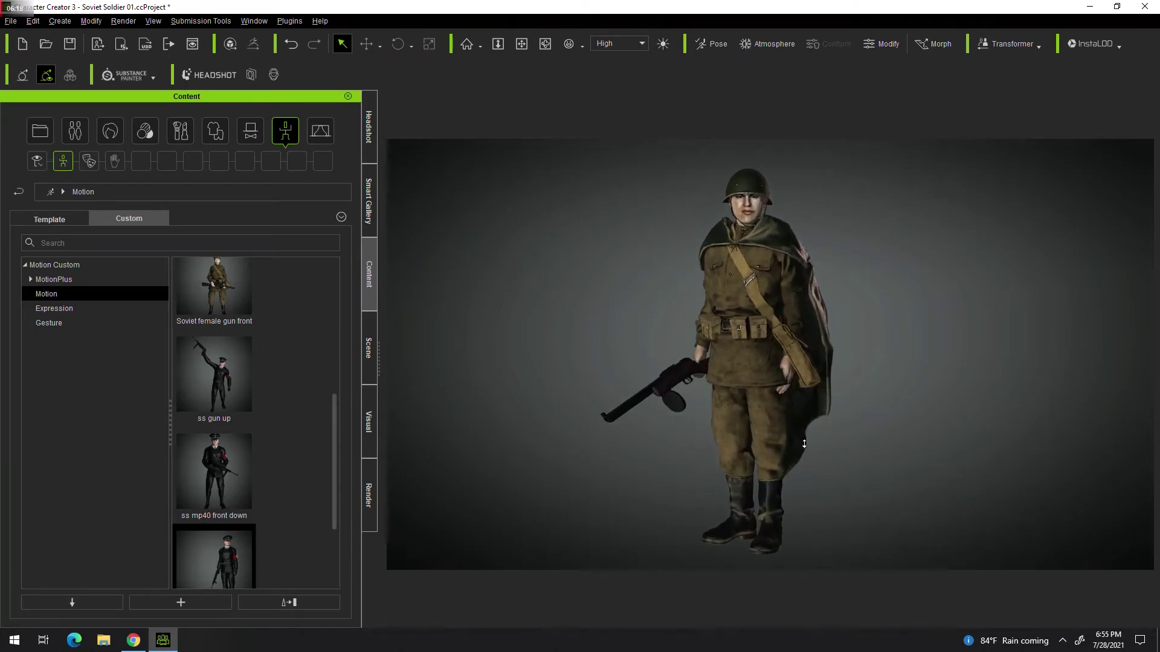
pyautogui.scroll(1, 815, 451)
pyautogui.moveTo(986, 472)
pyautogui.mouseDown(button='right')
pyautogui.moveTo(440, 479)
pyautogui.moveTo(1145, 501)
pyautogui.mouseUp(button='right')
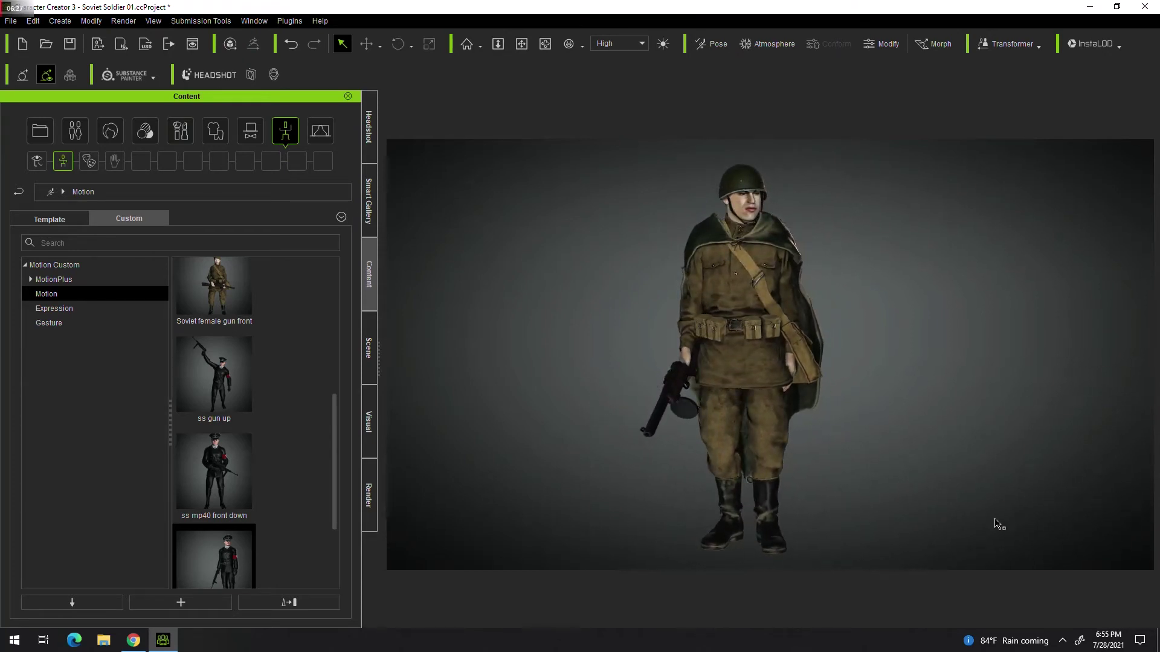
# Apply ss pose 2 to the Soviet soldier and inspect his head close up.
pyautogui.scroll(-2, 298, 491)
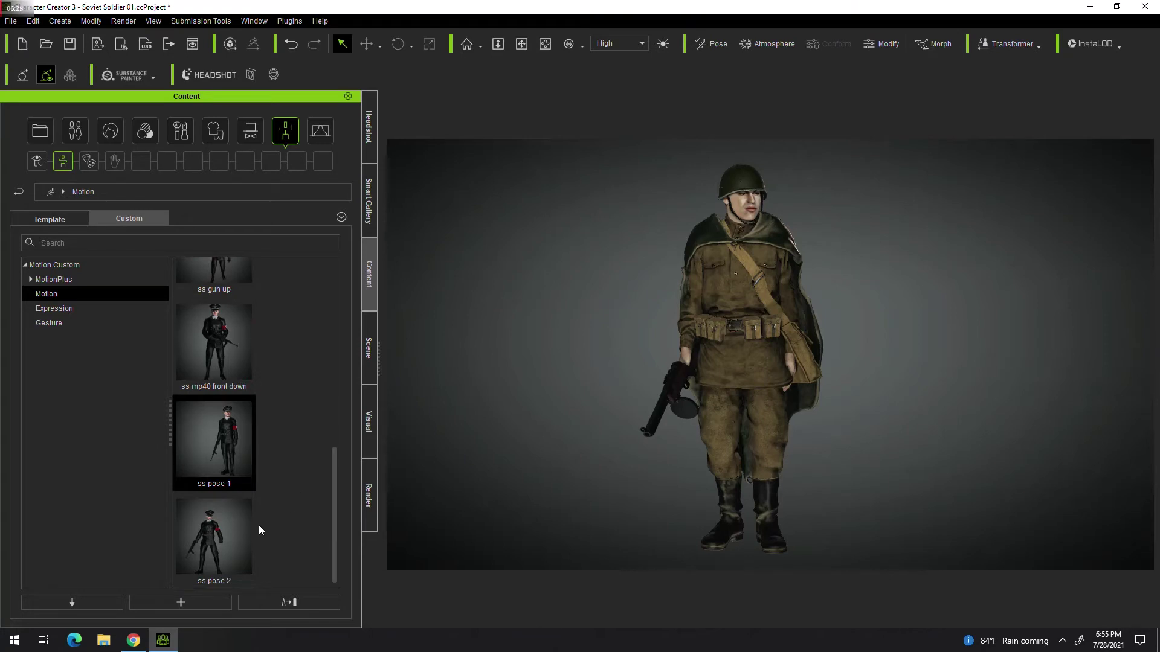
pyautogui.doubleClick(223, 538)
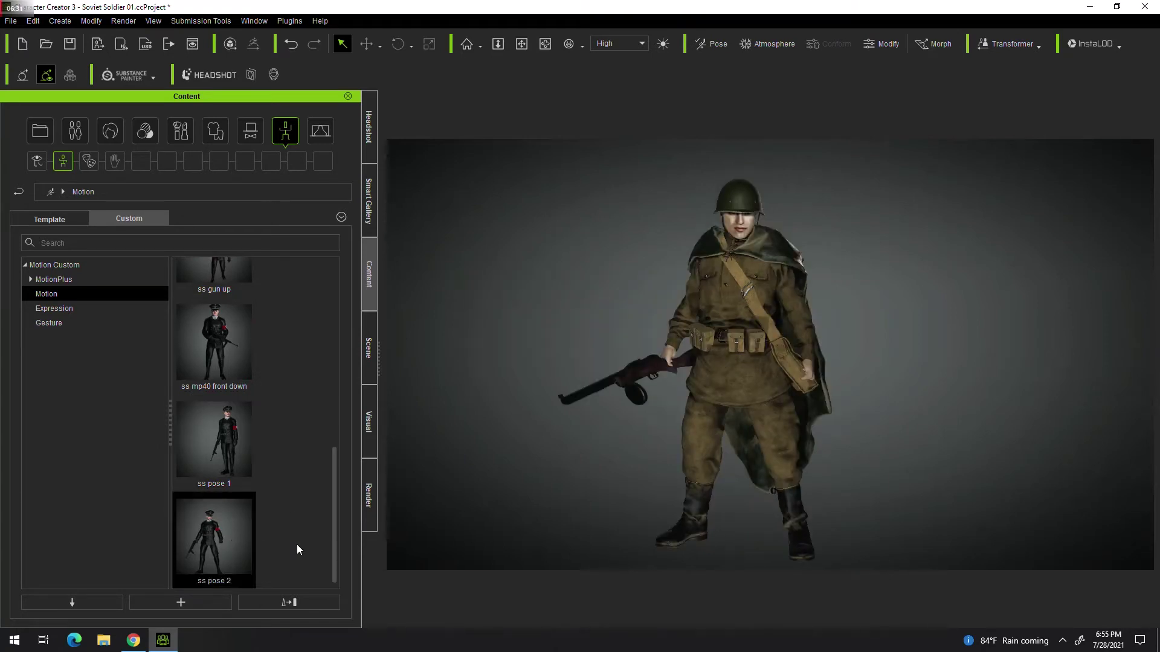
pyautogui.moveTo(659, 516); pyautogui.dragTo(686, 492, button='middle')
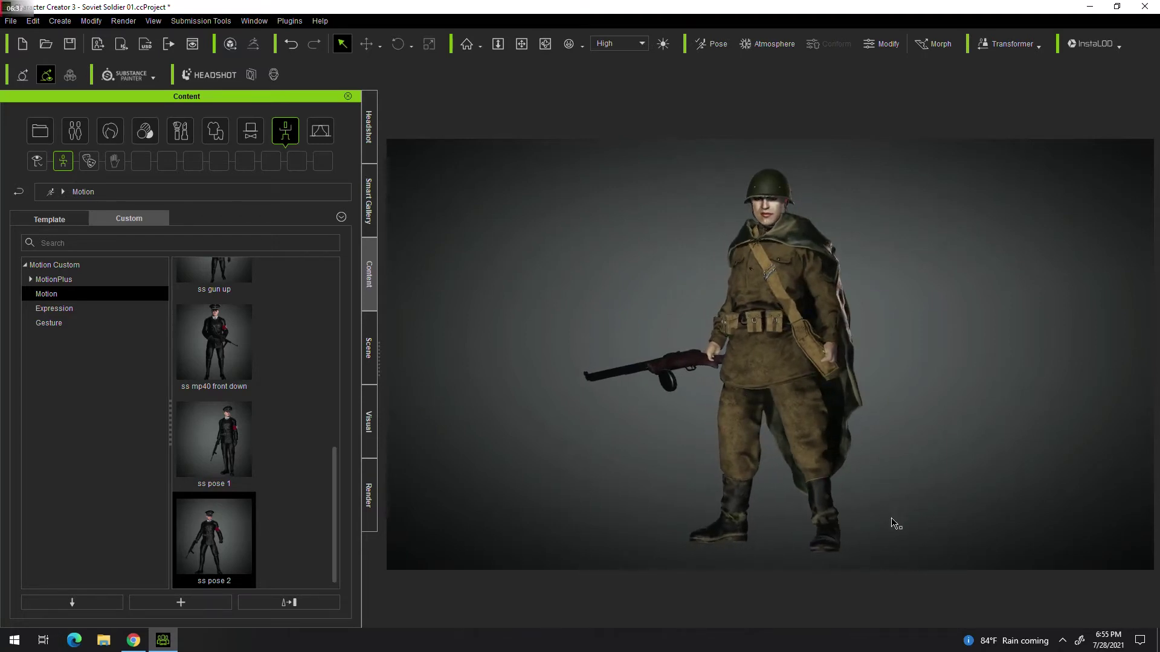
pyautogui.press('f')
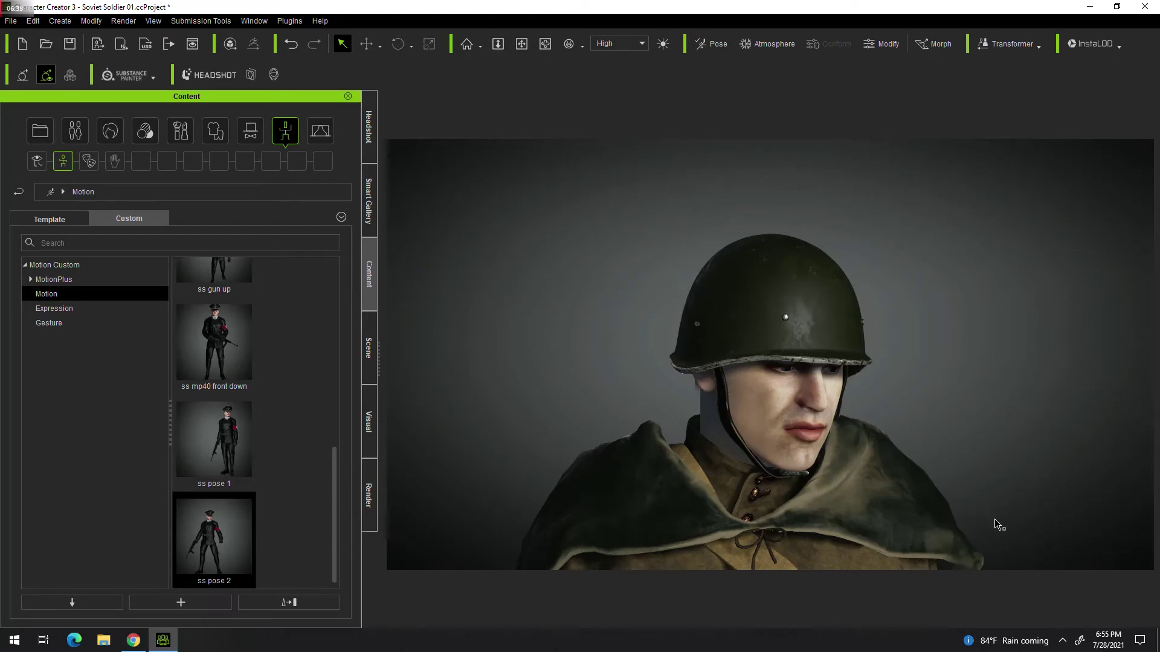
pyautogui.moveTo(1011, 525)
pyautogui.mouseDown(button='right')
pyautogui.moveTo(739, 461)
pyautogui.moveTo(366, 426)
pyautogui.mouseUp(button='right')
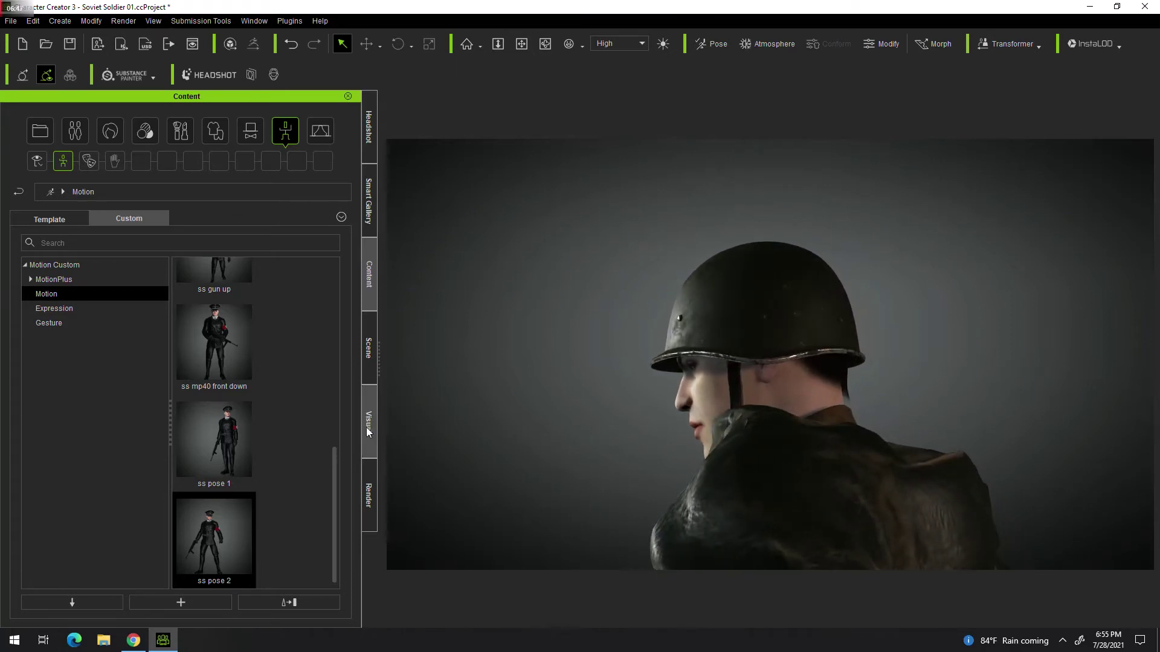
pyautogui.scroll(10, 254, 441)
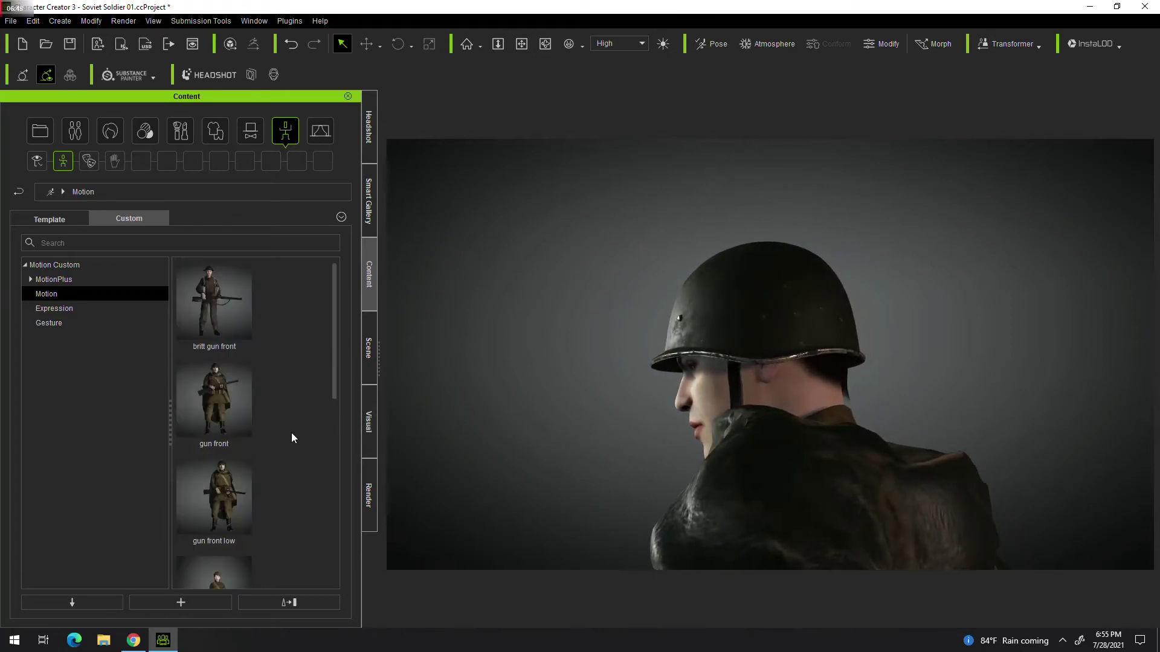
# Apply the gun front motion, frame the full body, and return to the Smart Gallery.
pyautogui.doubleClick(226, 401)
pyautogui.moveTo(566, 467)
pyautogui.mouseDown(button='right')
pyautogui.moveTo(1077, 479)
pyautogui.moveTo(1156, 534)
pyautogui.mouseUp(button='right')
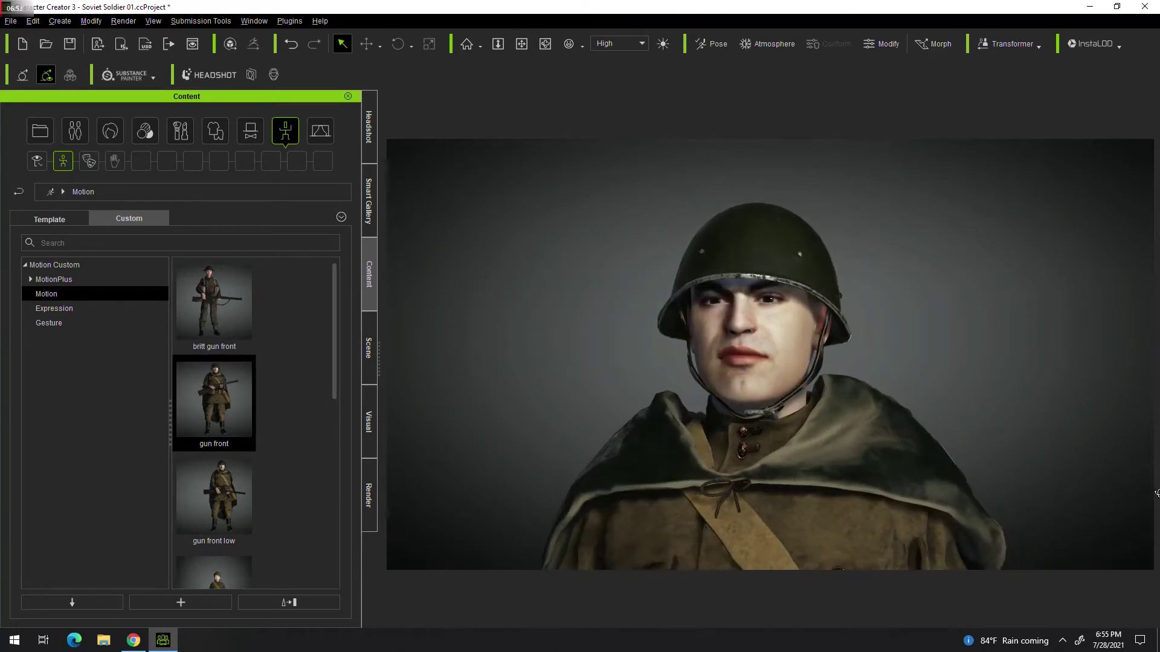
pyautogui.scroll(-5, 867, 462)
pyautogui.scroll(-3, 858, 519)
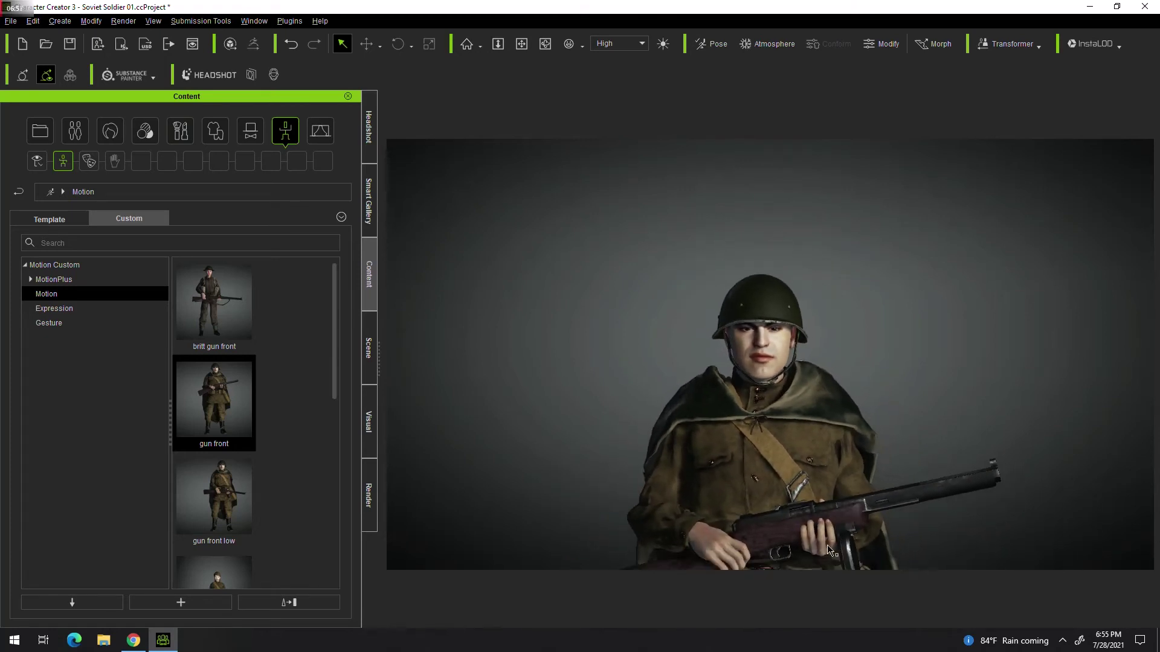
pyautogui.moveTo(854, 525); pyautogui.dragTo(806, 424, button='middle')
pyautogui.scroll(-2, 791, 483)
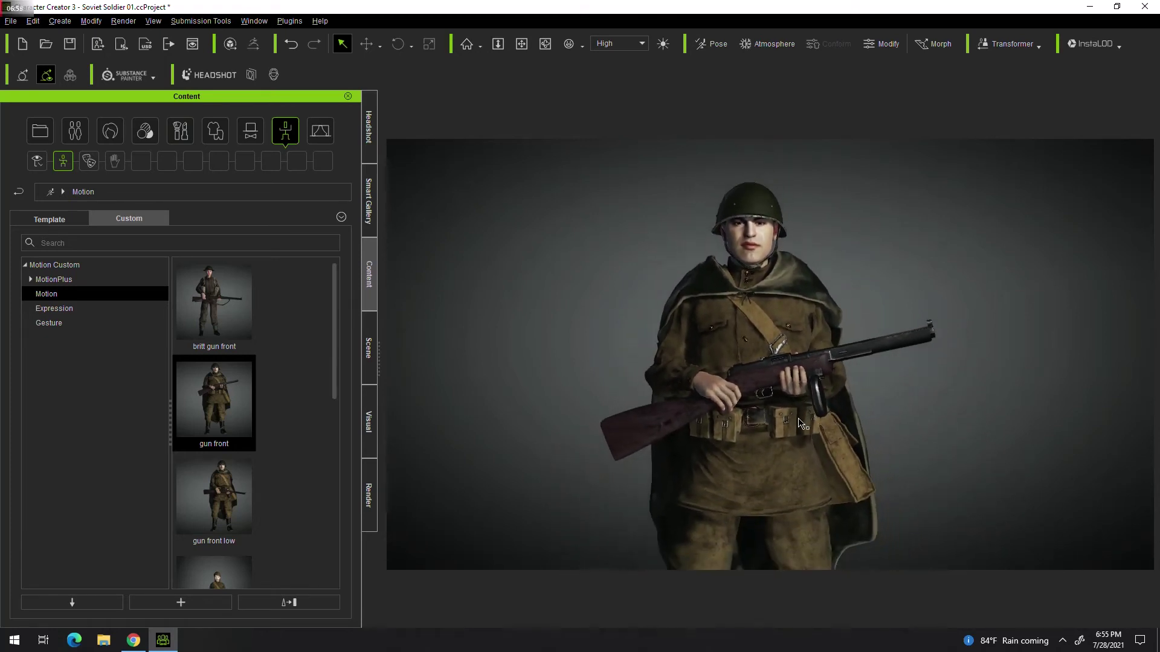
pyautogui.scroll(-1, 785, 531)
pyautogui.moveTo(784, 530)
pyautogui.mouseDown(button='middle')
pyautogui.moveTo(769, 456)
pyautogui.moveTo(771, 473)
pyautogui.mouseUp(button='middle')
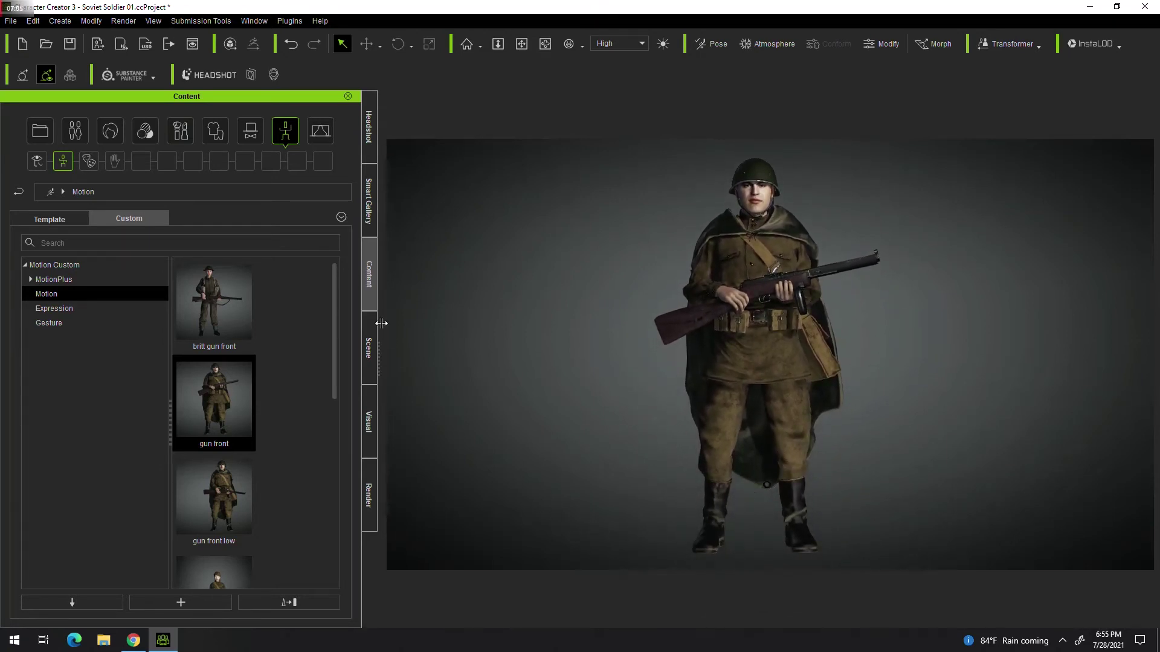
pyautogui.click(367, 213)
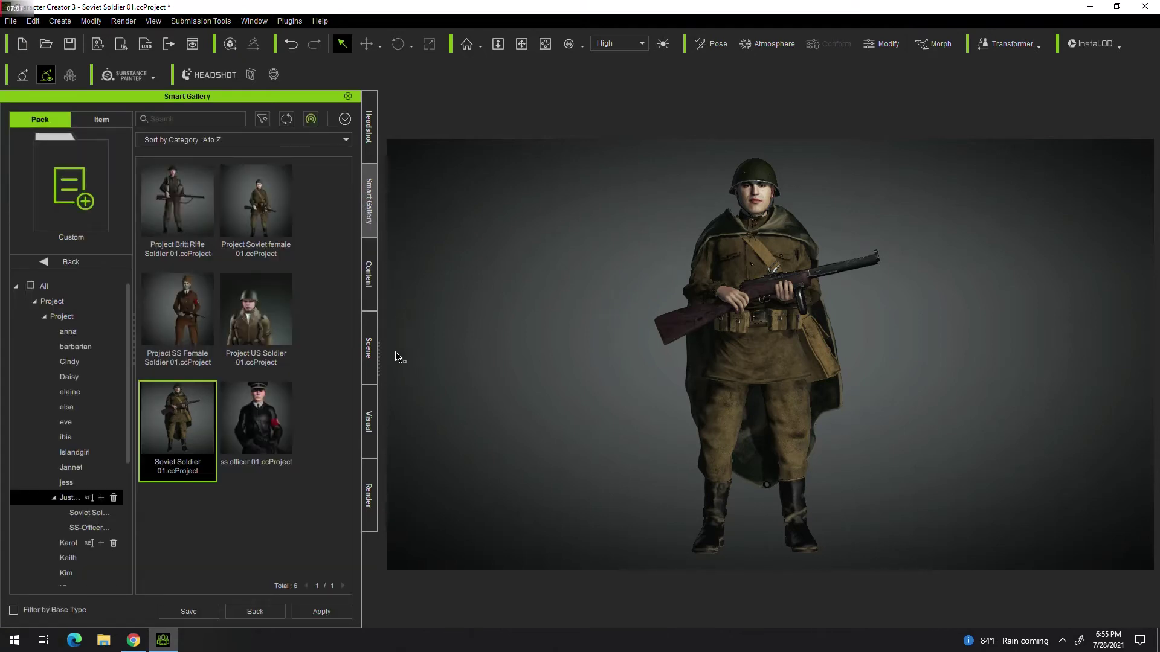
# Drag ss officer 01.ccProject into the scene, skip saving, and replace all.
pyautogui.moveTo(270, 430); pyautogui.dragTo(515, 385)
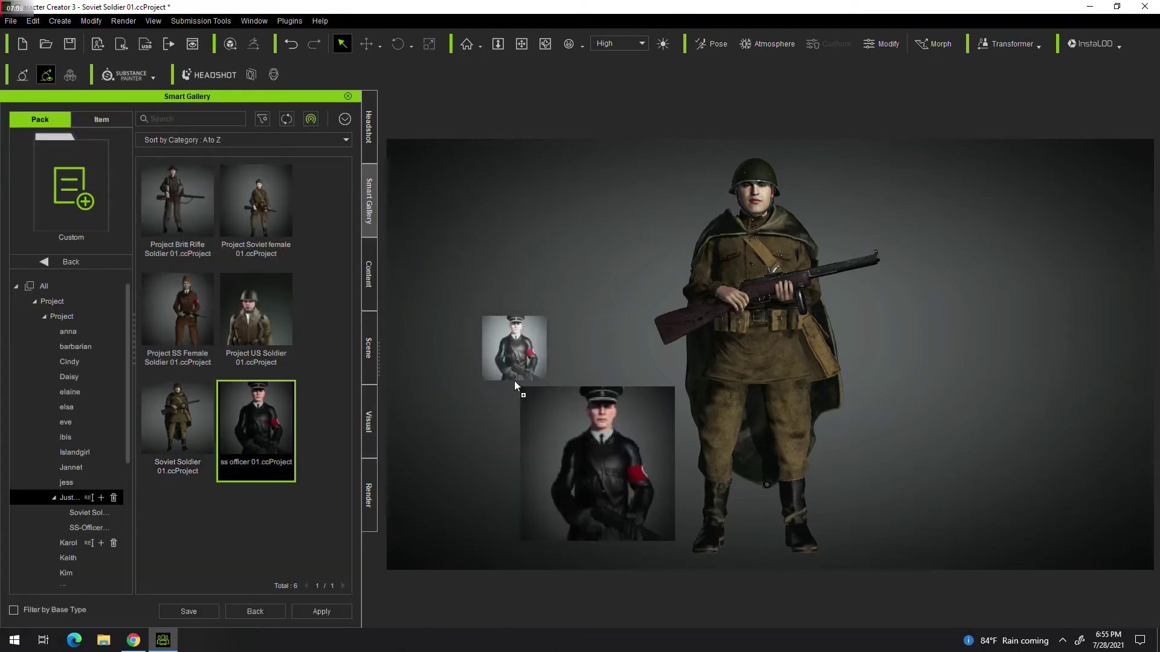
pyautogui.click(575, 345)
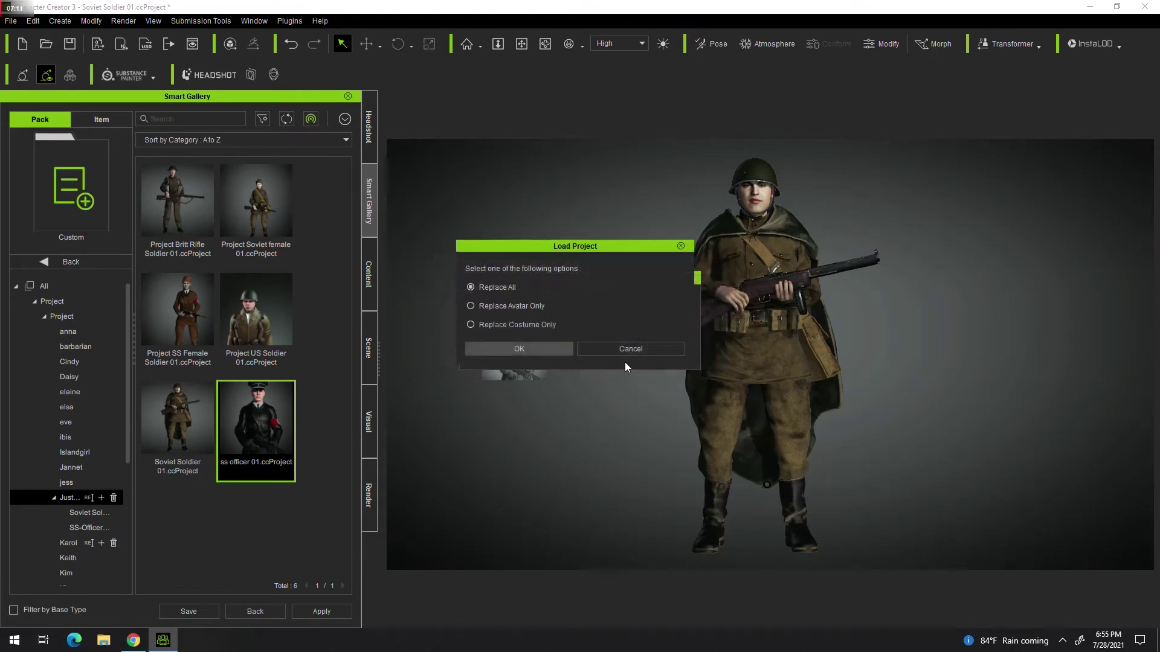
pyautogui.click(521, 350)
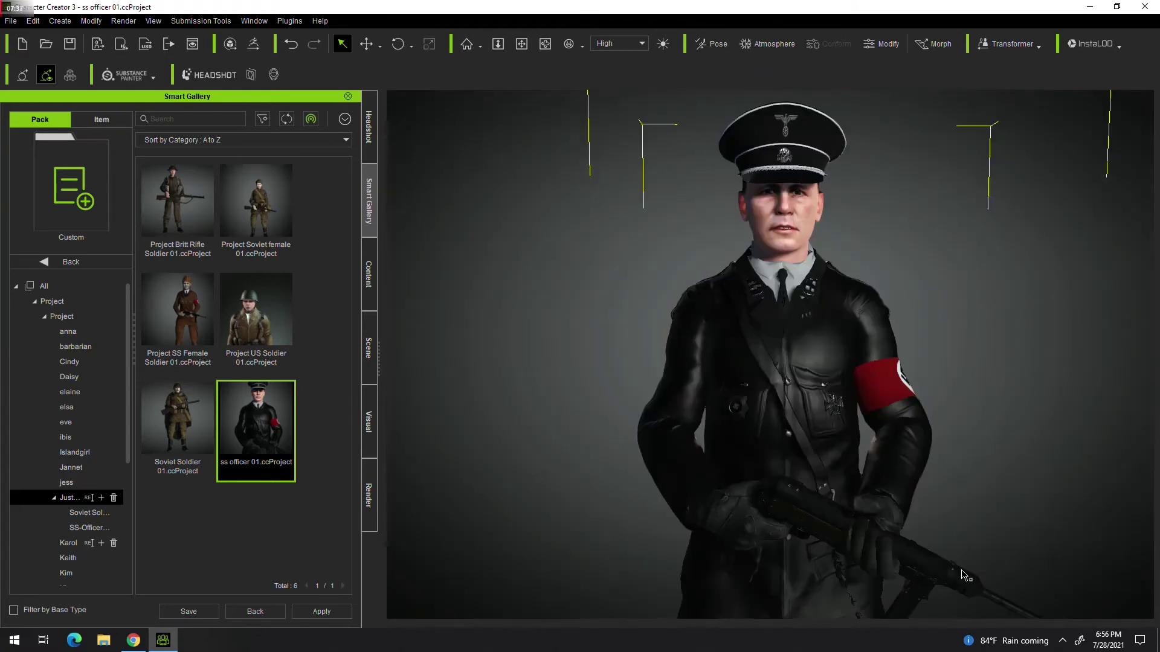
pyautogui.scroll(-3, 959, 562)
pyautogui.scroll(-2, 966, 569)
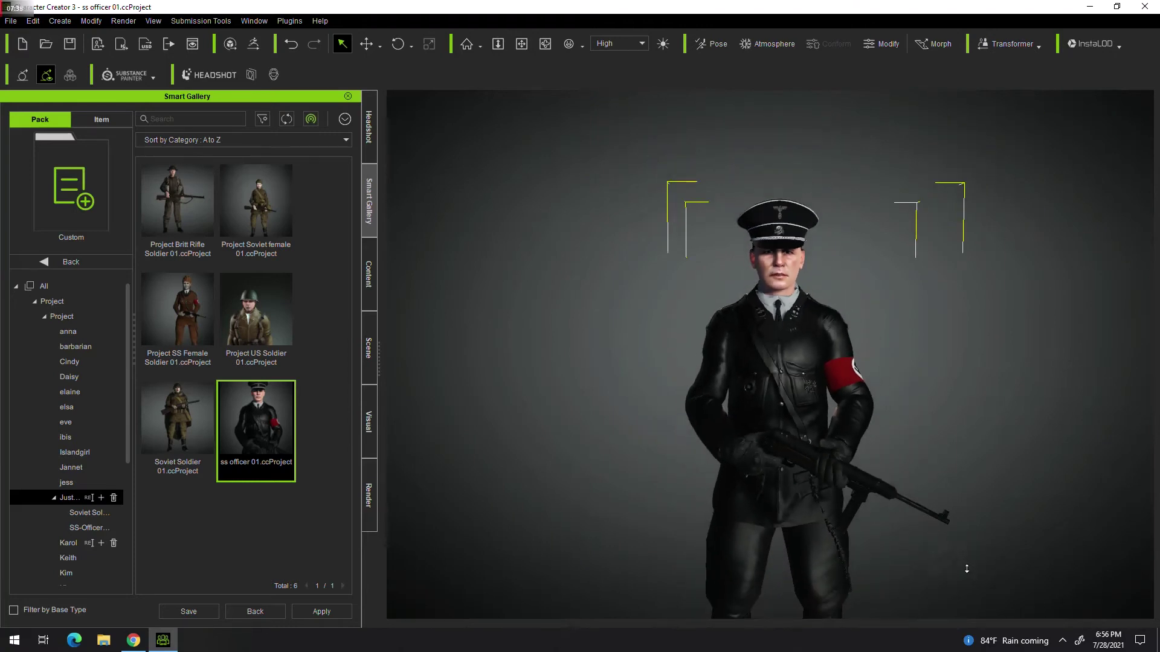
pyautogui.scroll(5, 1037, 549)
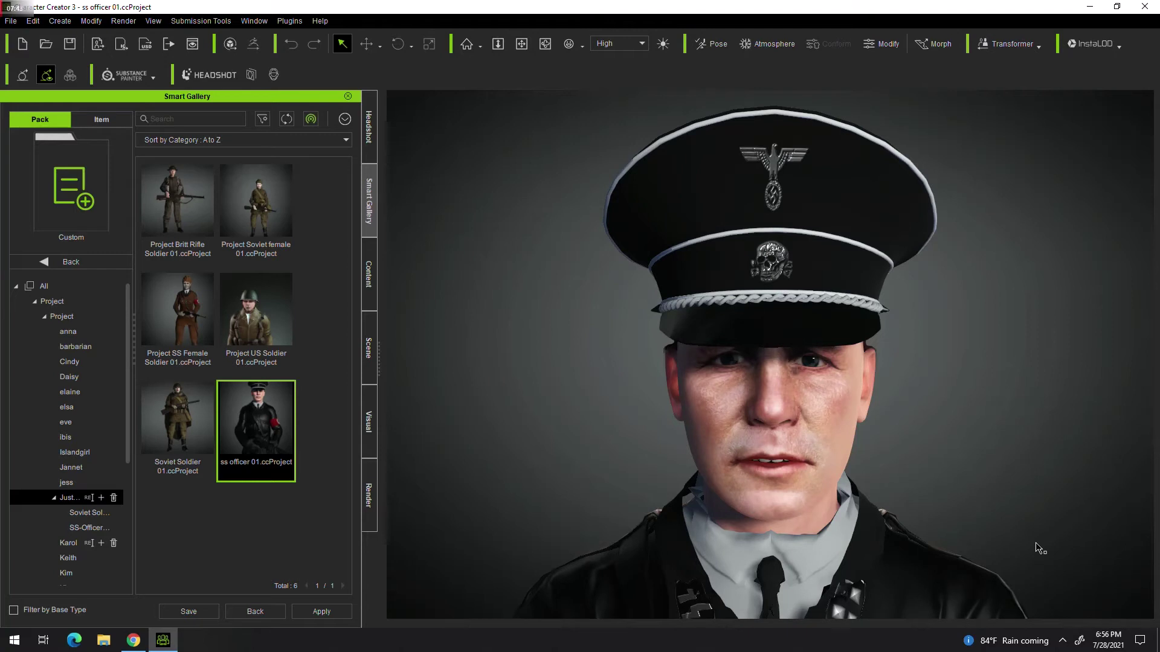
pyautogui.scroll(-4, 1035, 547)
pyautogui.scroll(-2, 1031, 544)
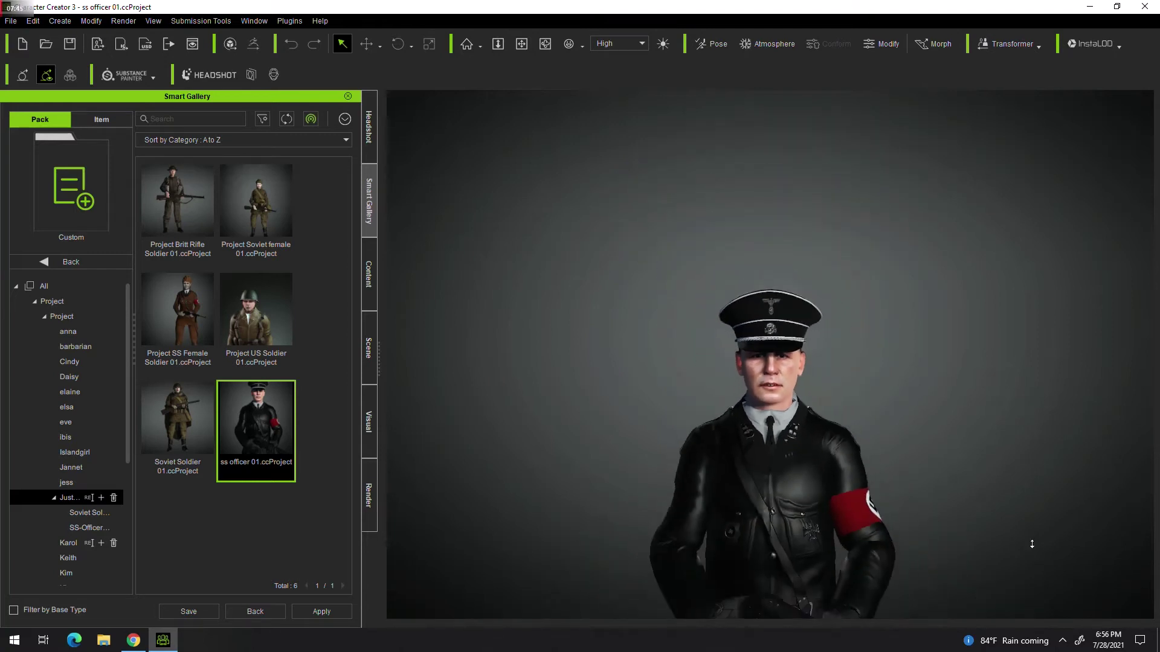
pyautogui.scroll(-2, 1030, 548)
pyautogui.scroll(-2, 1021, 562)
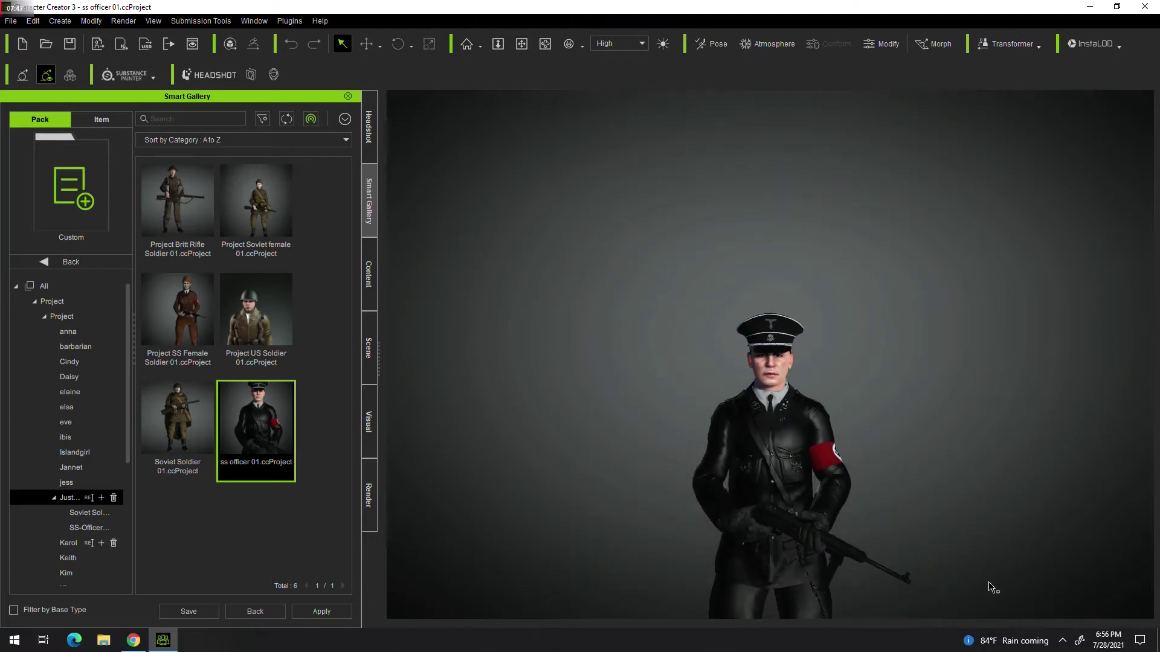
pyautogui.moveTo(990, 586); pyautogui.dragTo(971, 410, button='middle')
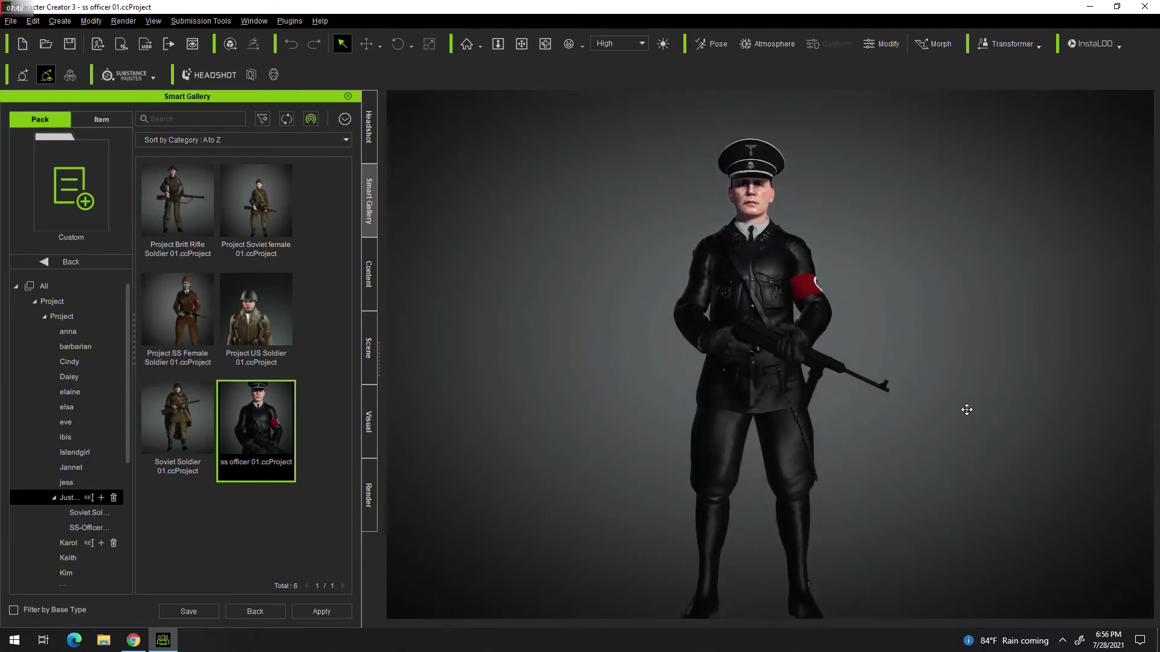
pyautogui.moveTo(958, 479)
pyautogui.mouseDown(button='right')
pyautogui.moveTo(860, 550)
pyautogui.moveTo(778, 550)
pyautogui.mouseUp(button='right')
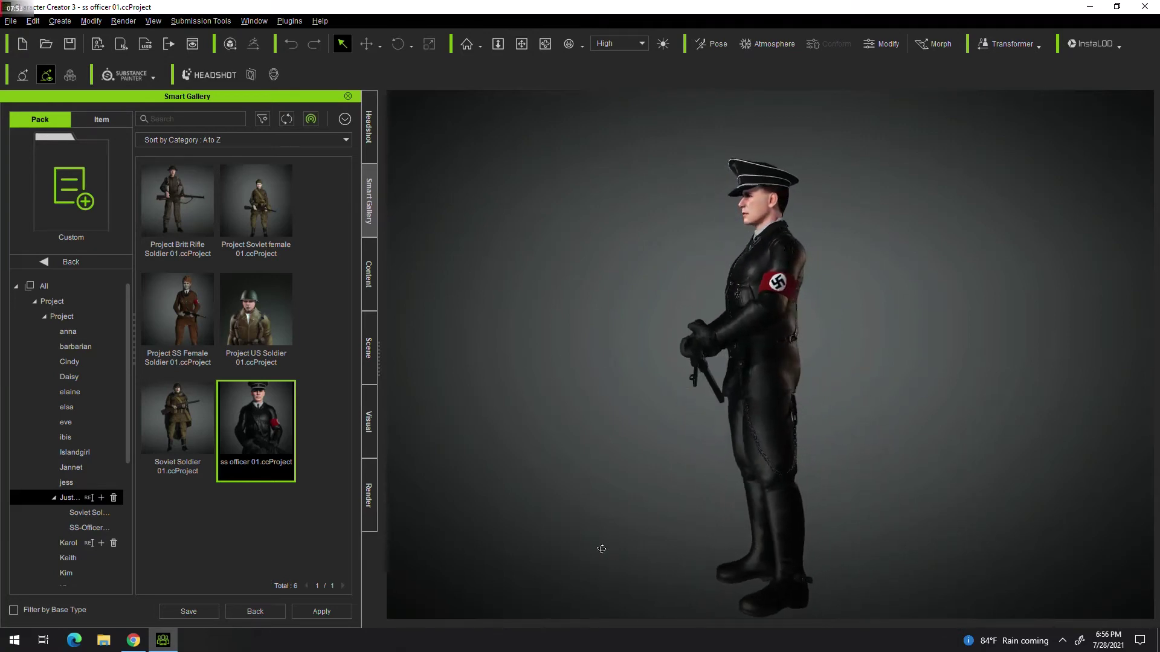
pyautogui.moveTo(601, 549); pyautogui.dragTo(495, 547, button='right')
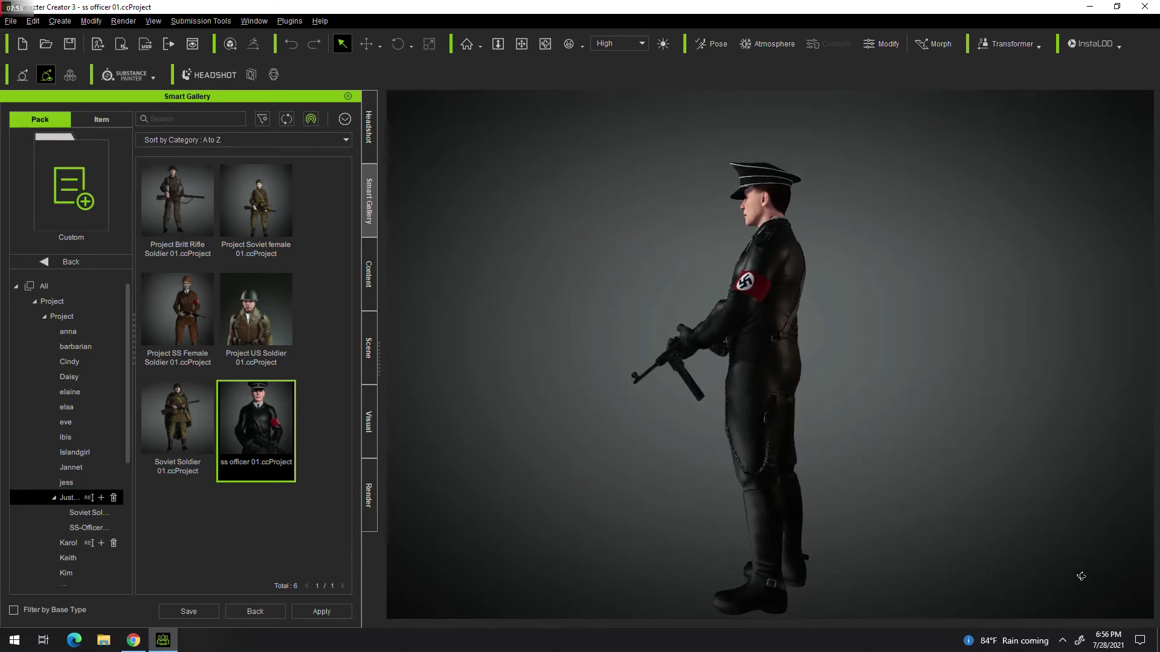
pyautogui.moveTo(1081, 577); pyautogui.dragTo(854, 588, button='right')
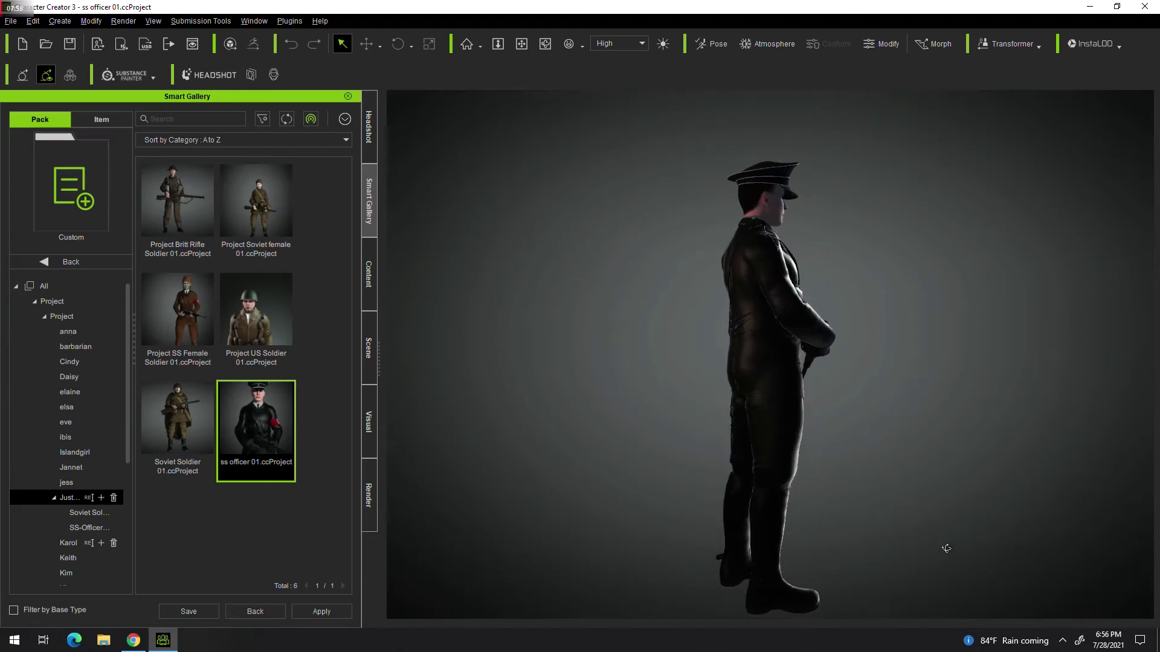
pyautogui.moveTo(798, 553); pyautogui.dragTo(458, 535, button='right')
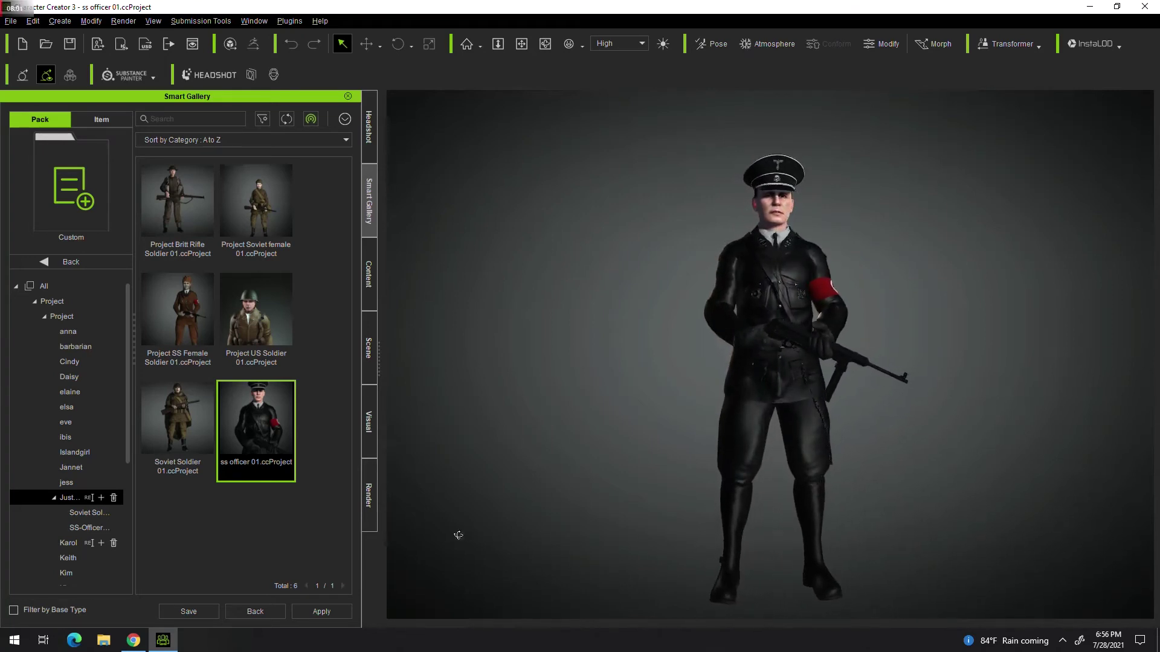
pyautogui.moveTo(725, 399); pyautogui.dragTo(707, 458, button='middle')
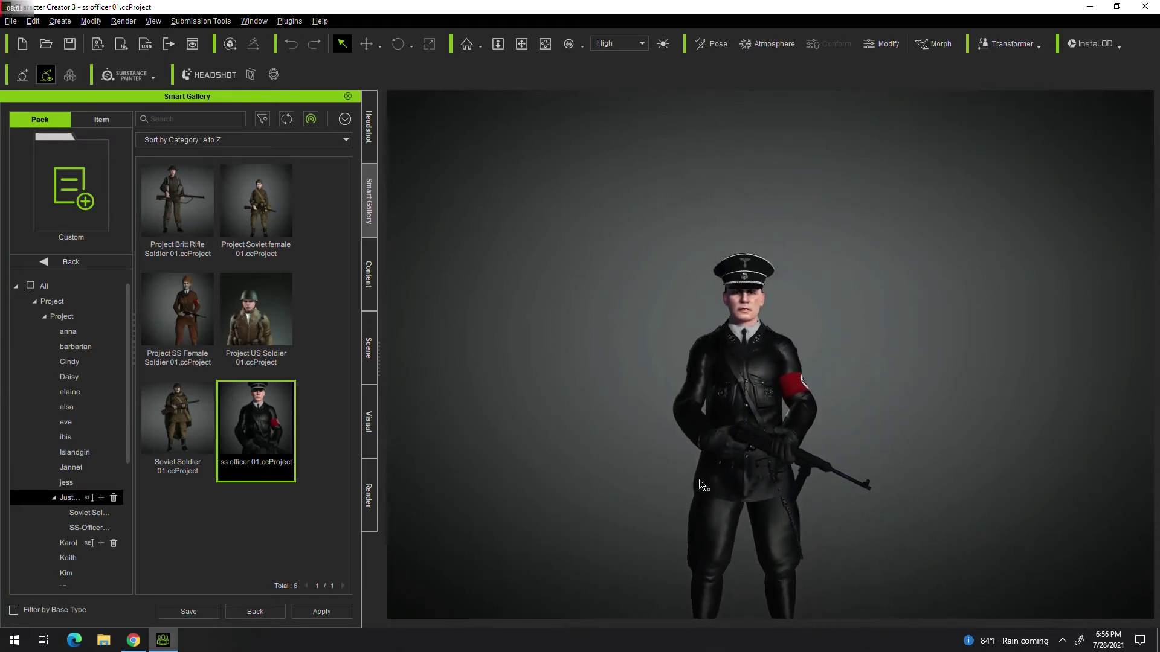
pyautogui.scroll(3, 746, 447)
pyautogui.scroll(3, 747, 447)
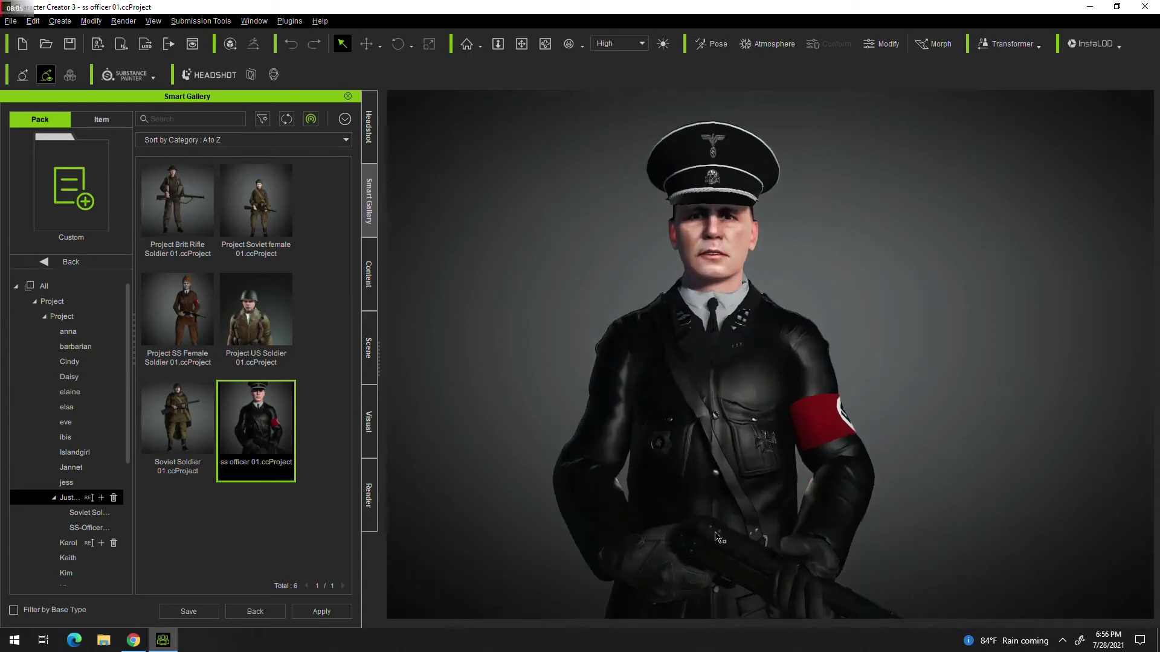
pyautogui.scroll(2, 718, 501)
pyautogui.scroll(2, 728, 488)
pyautogui.scroll(2, 721, 481)
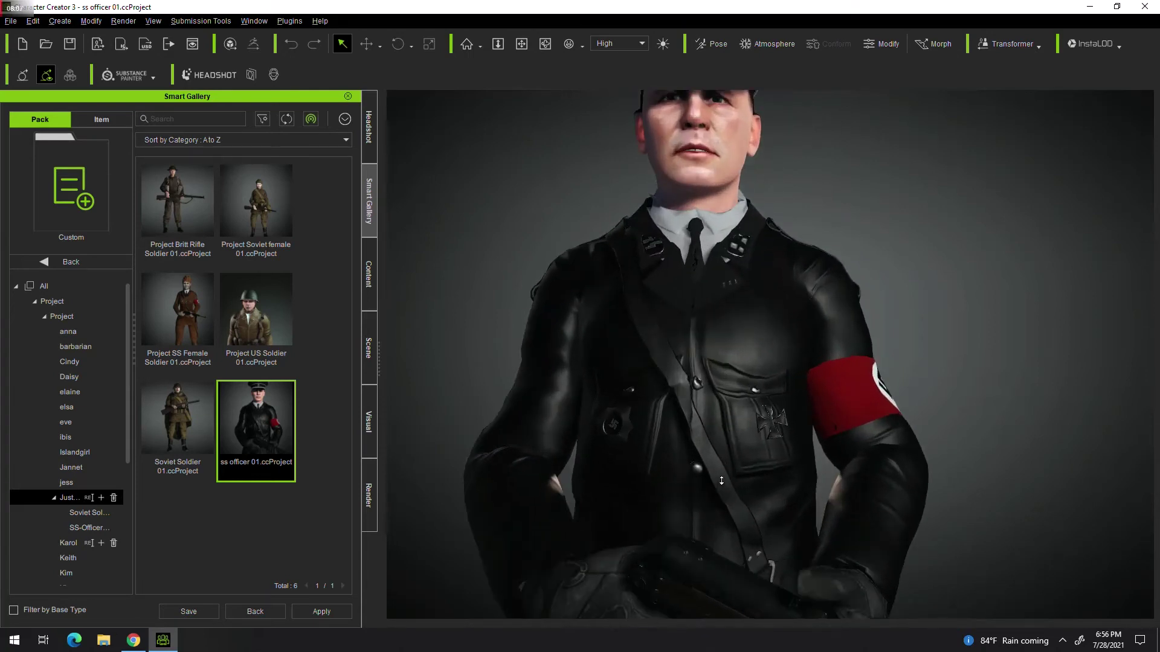
pyautogui.moveTo(886, 497)
pyautogui.mouseDown(button='right')
pyautogui.moveTo(615, 513)
pyautogui.moveTo(963, 499)
pyautogui.moveTo(886, 552)
pyautogui.mouseUp(button='right')
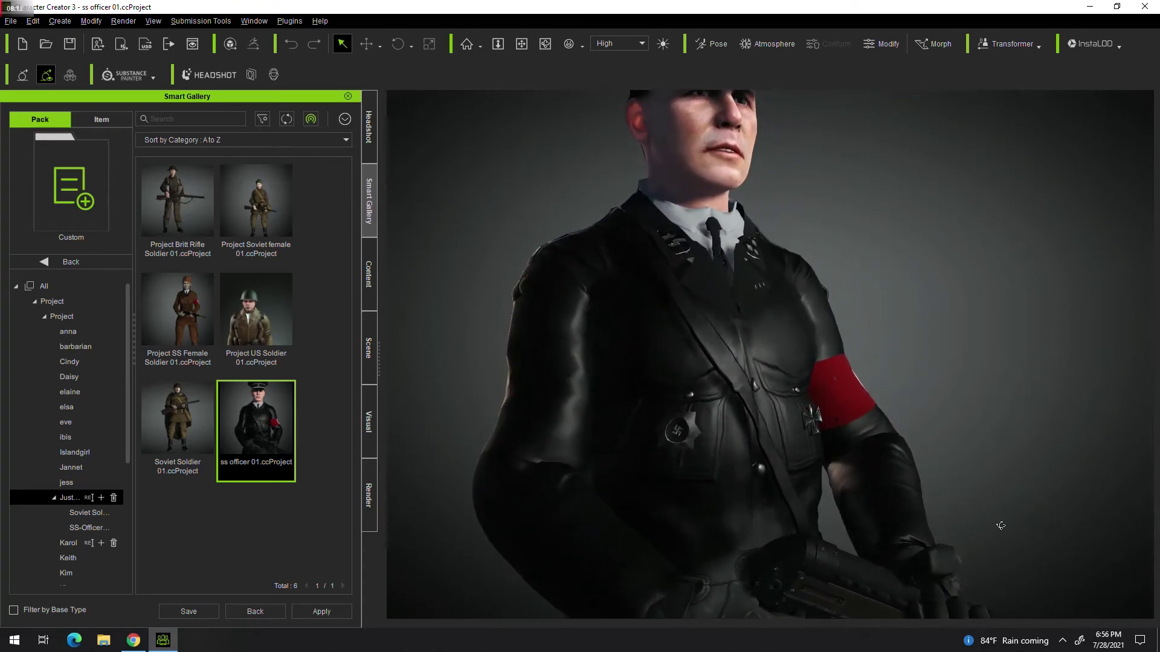
pyautogui.moveTo(749, 343)
pyautogui.mouseDown(button='right')
pyautogui.moveTo(907, 500)
pyautogui.moveTo(835, 565)
pyautogui.moveTo(290, 578)
pyautogui.moveTo(1156, 536)
pyautogui.mouseUp(button='right')
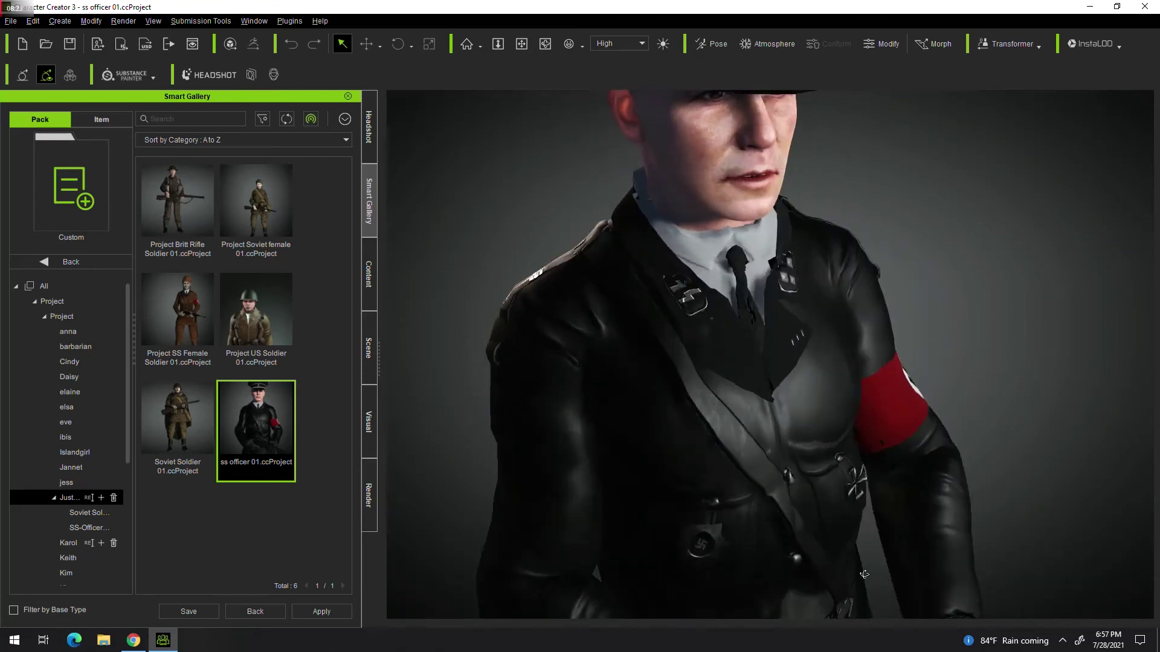
pyautogui.moveTo(1156, 535); pyautogui.dragTo(876, 520, button='right')
pyautogui.moveTo(876, 520)
pyautogui.mouseDown(button='middle')
pyautogui.moveTo(778, 472)
pyautogui.moveTo(777, 289)
pyautogui.mouseUp(button='middle')
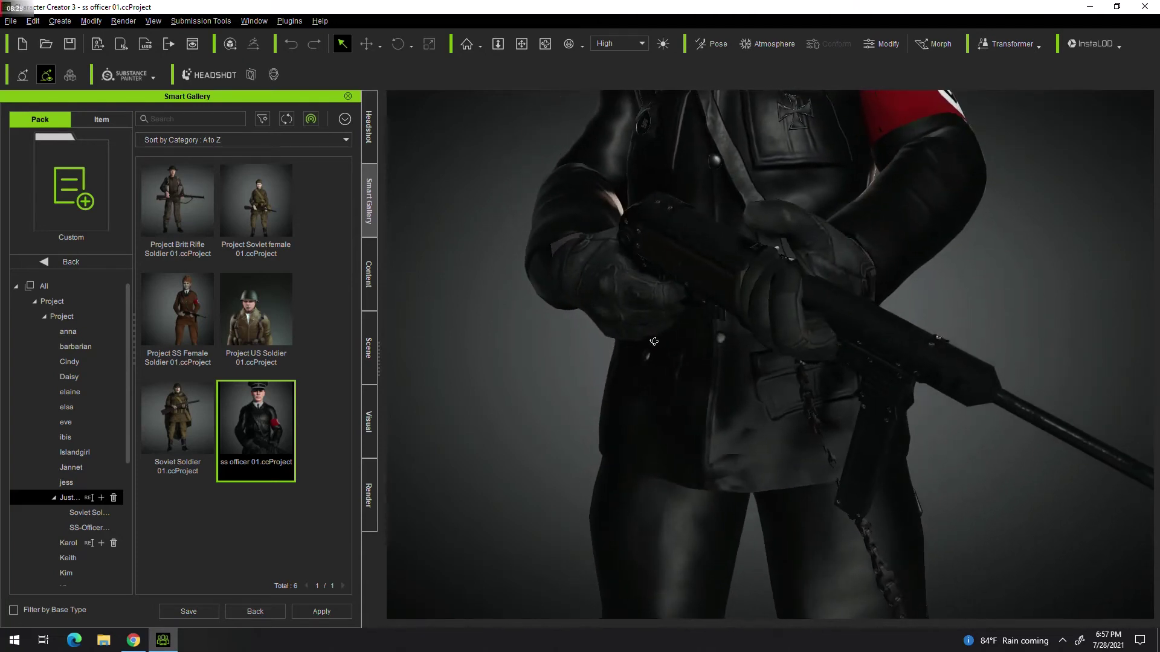
pyautogui.moveTo(763, 345); pyautogui.dragTo(417, 337, button='right')
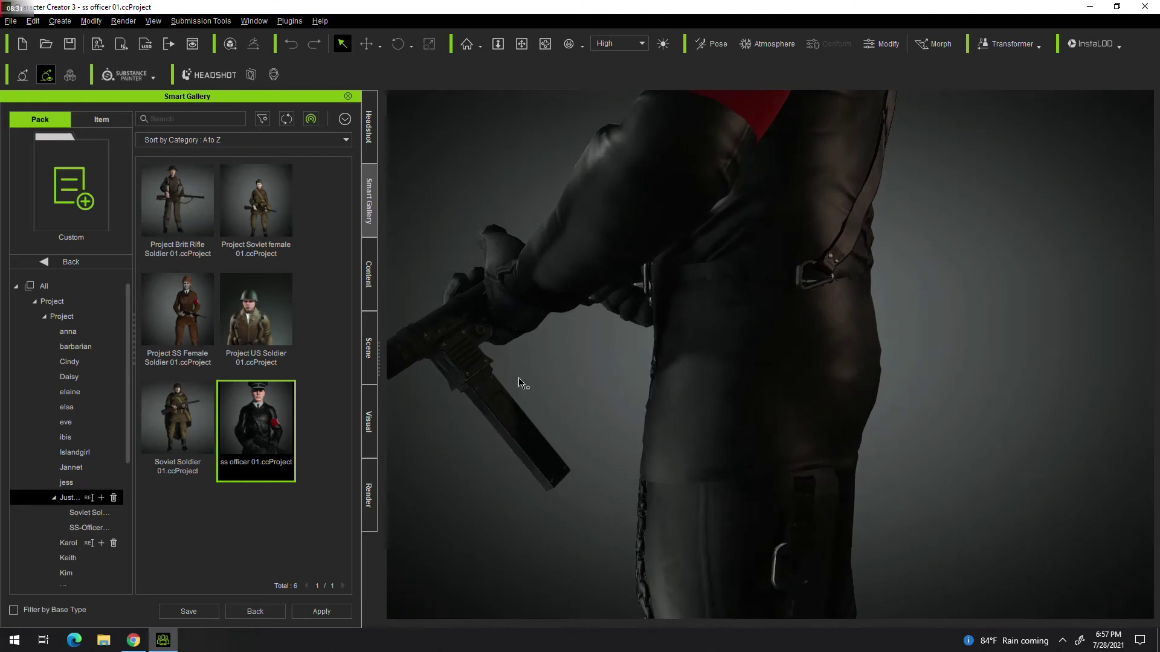
pyautogui.moveTo(672, 403); pyautogui.dragTo(874, 490, button='middle')
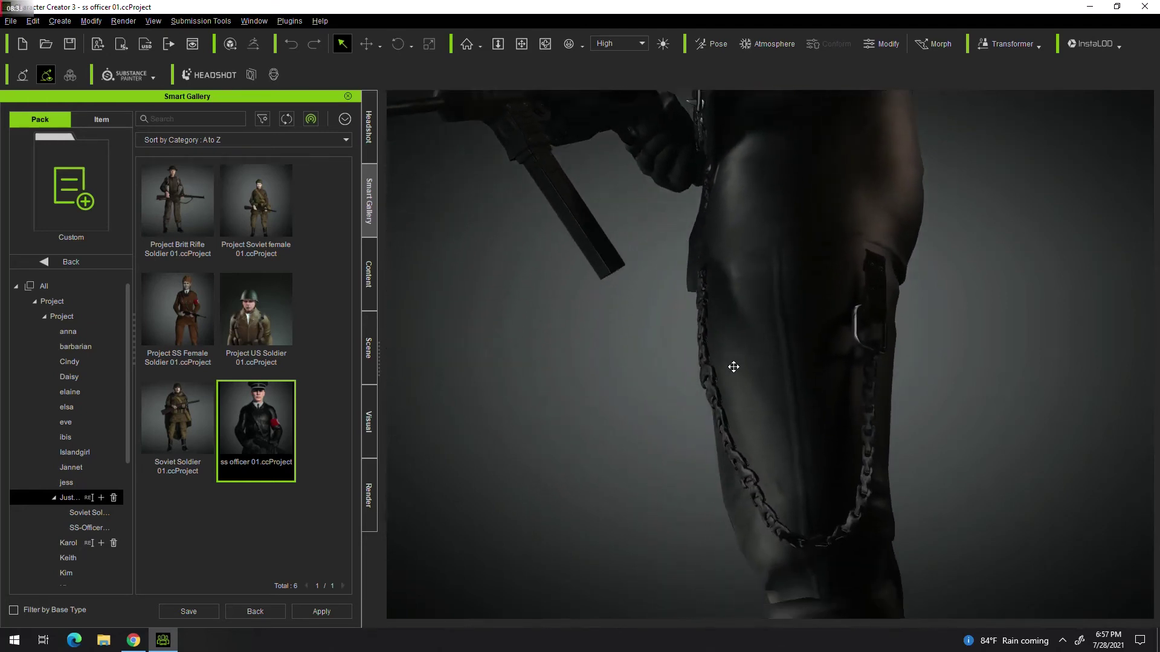
pyautogui.moveTo(874, 489)
pyautogui.mouseDown(button='right')
pyautogui.moveTo(422, 526)
pyautogui.moveTo(699, 520)
pyautogui.mouseUp(button='right')
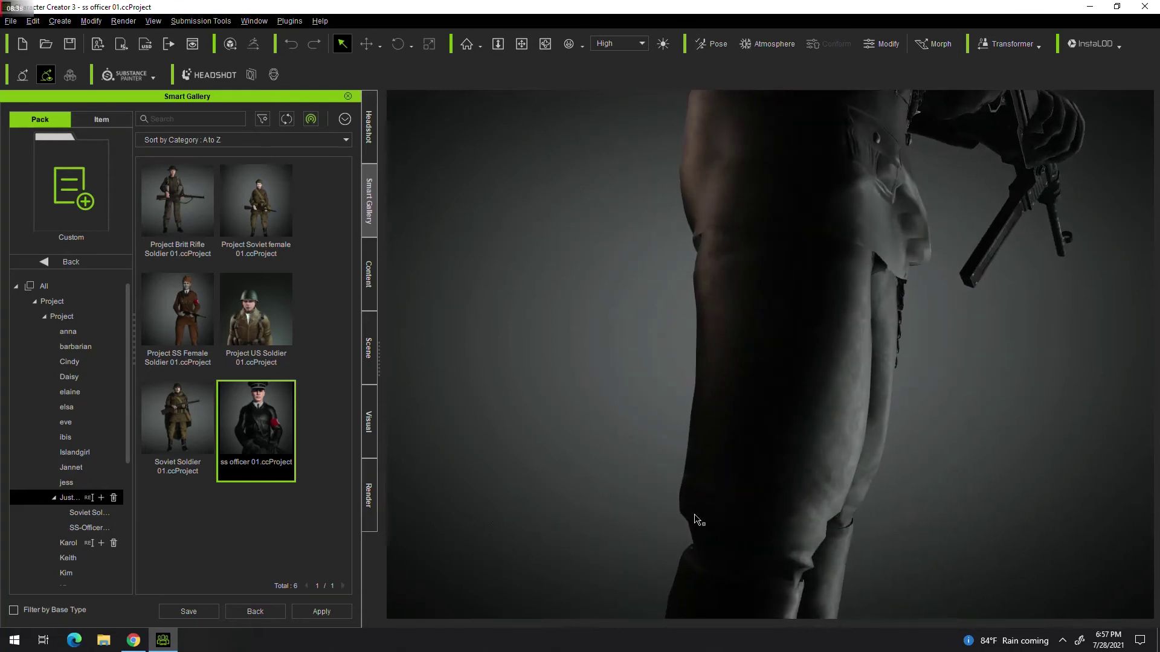
pyautogui.moveTo(845, 528)
pyautogui.mouseDown(button='right')
pyautogui.moveTo(774, 365)
pyautogui.moveTo(776, 383)
pyautogui.moveTo(571, 405)
pyautogui.mouseUp(button='right')
pyautogui.scroll(-2, 789, 440)
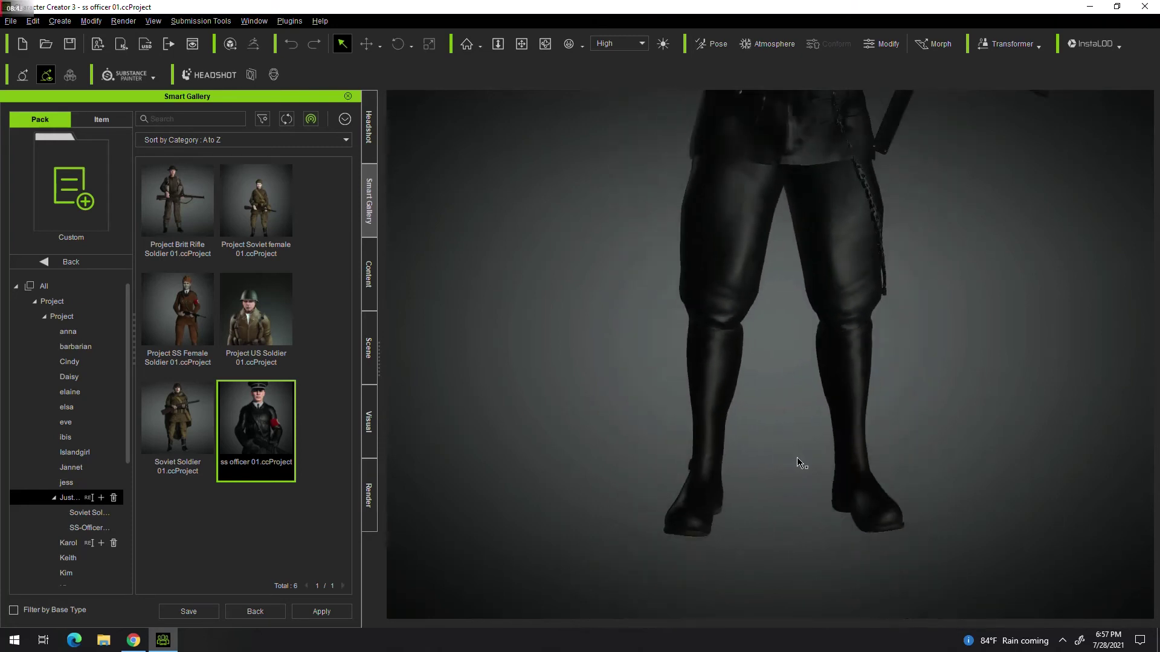
pyautogui.scroll(-1, 804, 474)
pyautogui.scroll(-1, 810, 438)
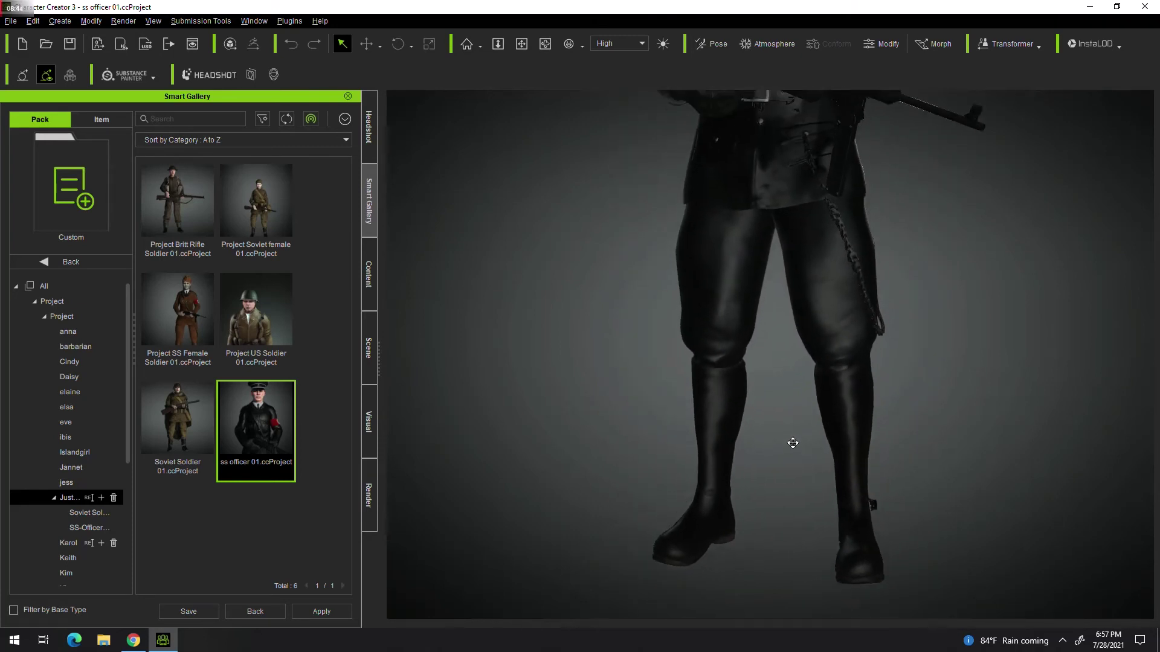
pyautogui.scroll(-2, 793, 443)
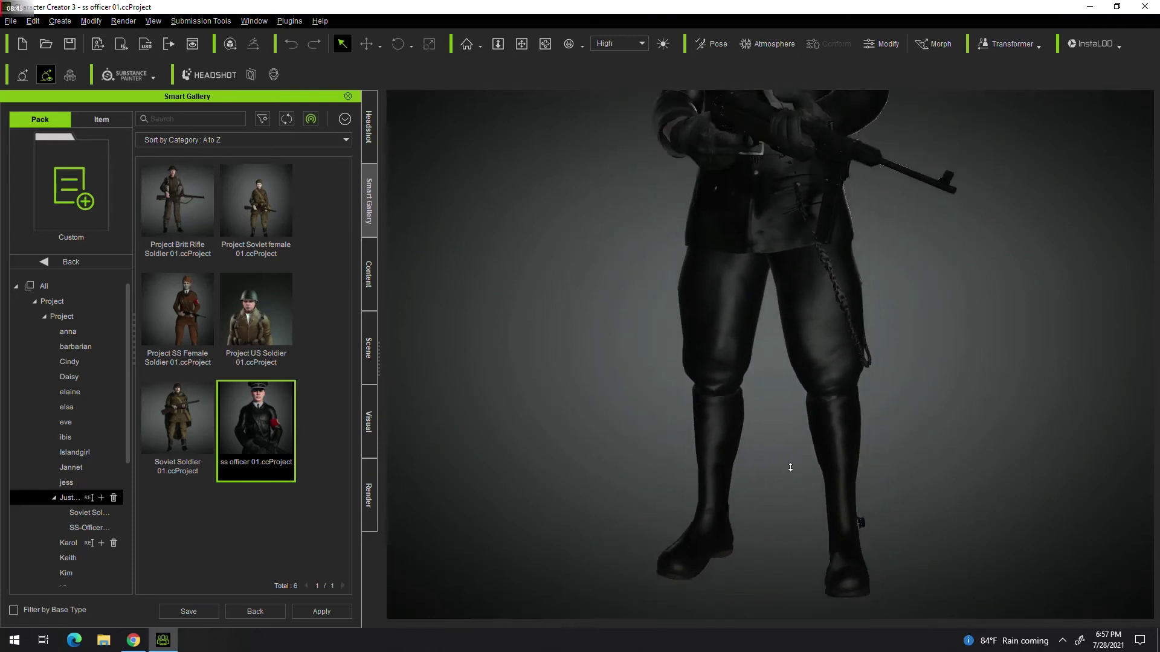
pyautogui.scroll(-2, 804, 474)
pyautogui.scroll(1, 716, 507)
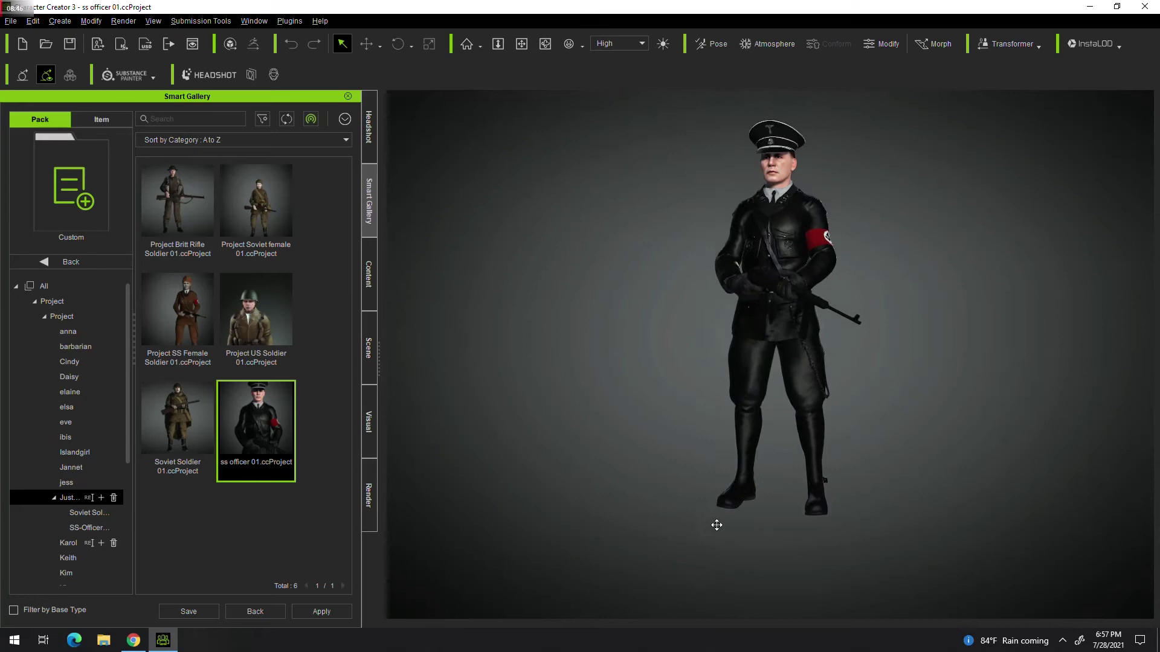
pyautogui.scroll(1, 716, 525)
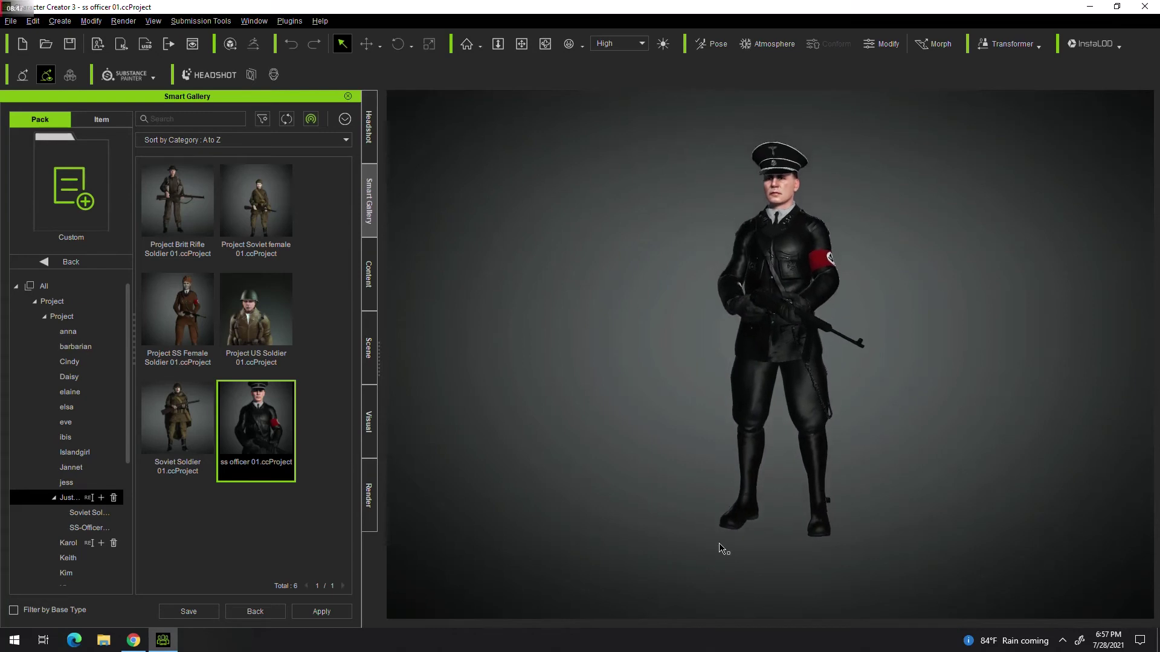
pyautogui.moveTo(723, 549); pyautogui.dragTo(789, 563, button='right')
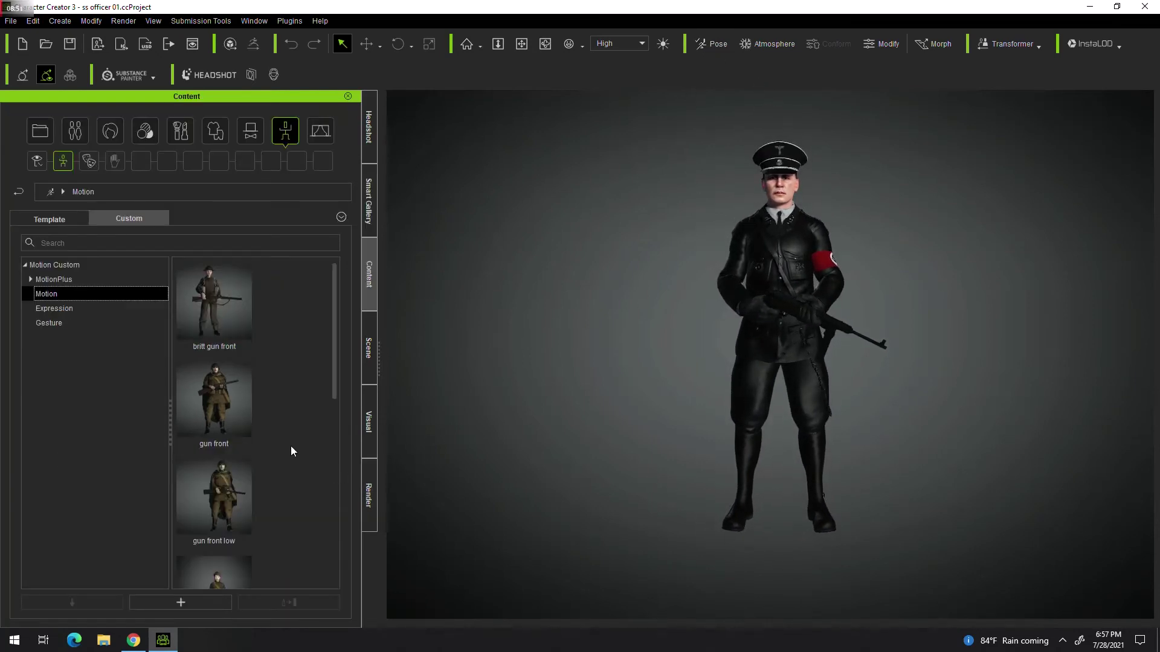
# Pose the officer with the gun raised overhead, then switch him to ss pose 1.
pyautogui.scroll(-3, 289, 450)
pyautogui.scroll(2, 284, 450)
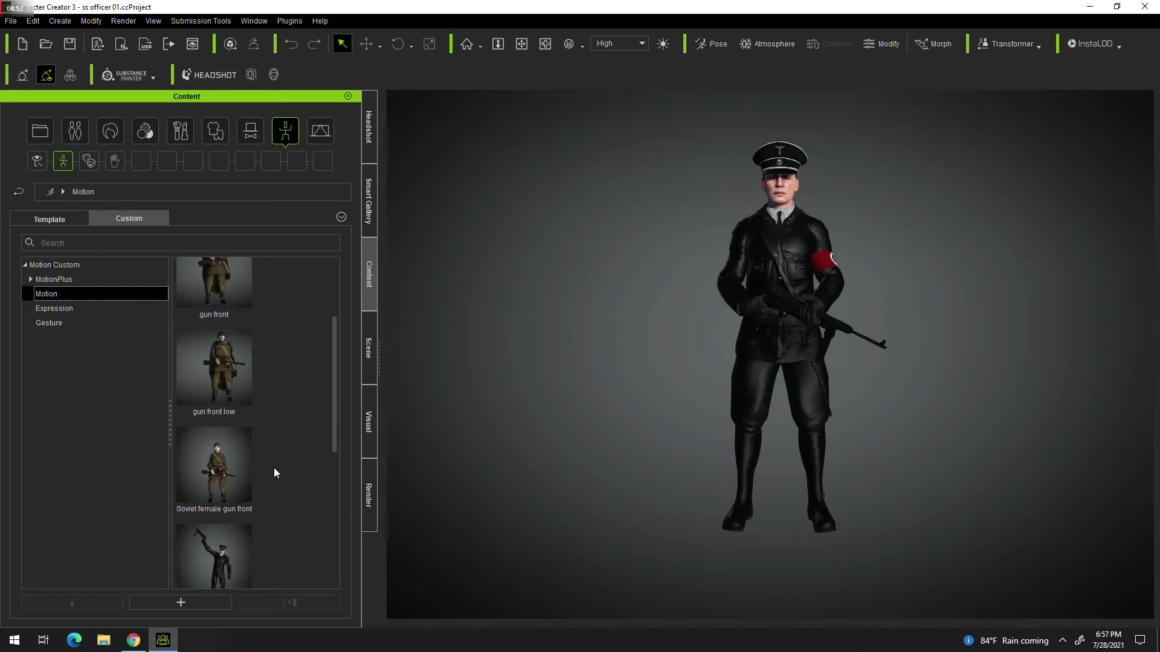
pyautogui.moveTo(214, 552); pyautogui.dragTo(499, 535)
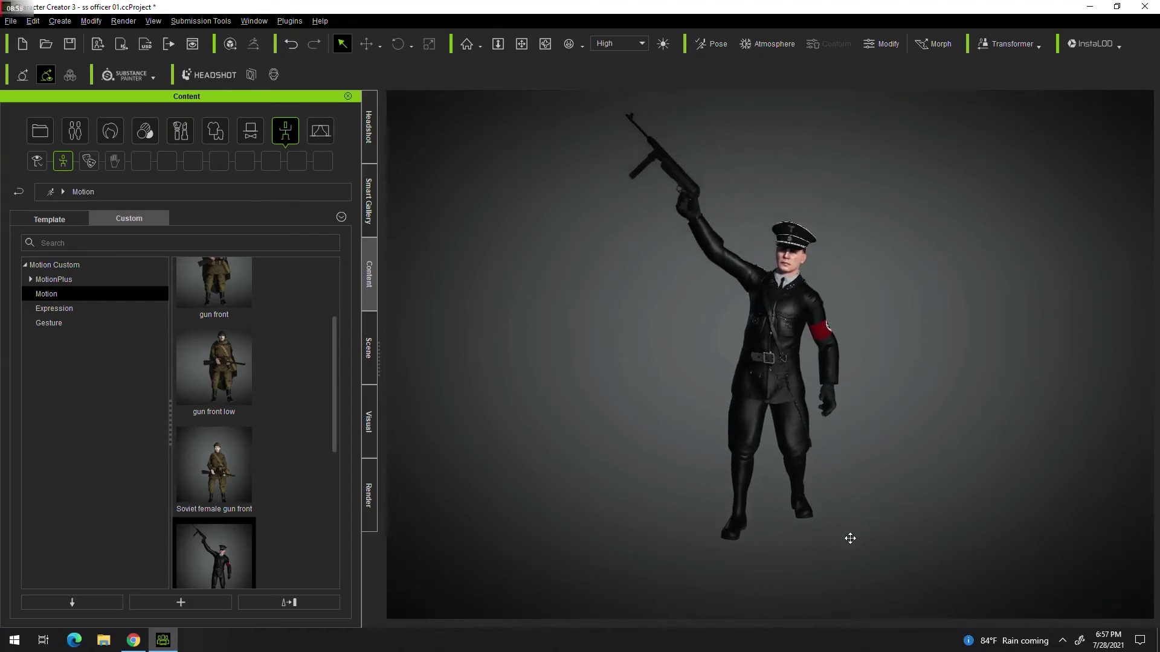
pyautogui.moveTo(883, 553)
pyautogui.mouseDown(button='right')
pyautogui.moveTo(518, 556)
pyautogui.moveTo(1156, 504)
pyautogui.moveTo(936, 523)
pyautogui.mouseUp(button='right')
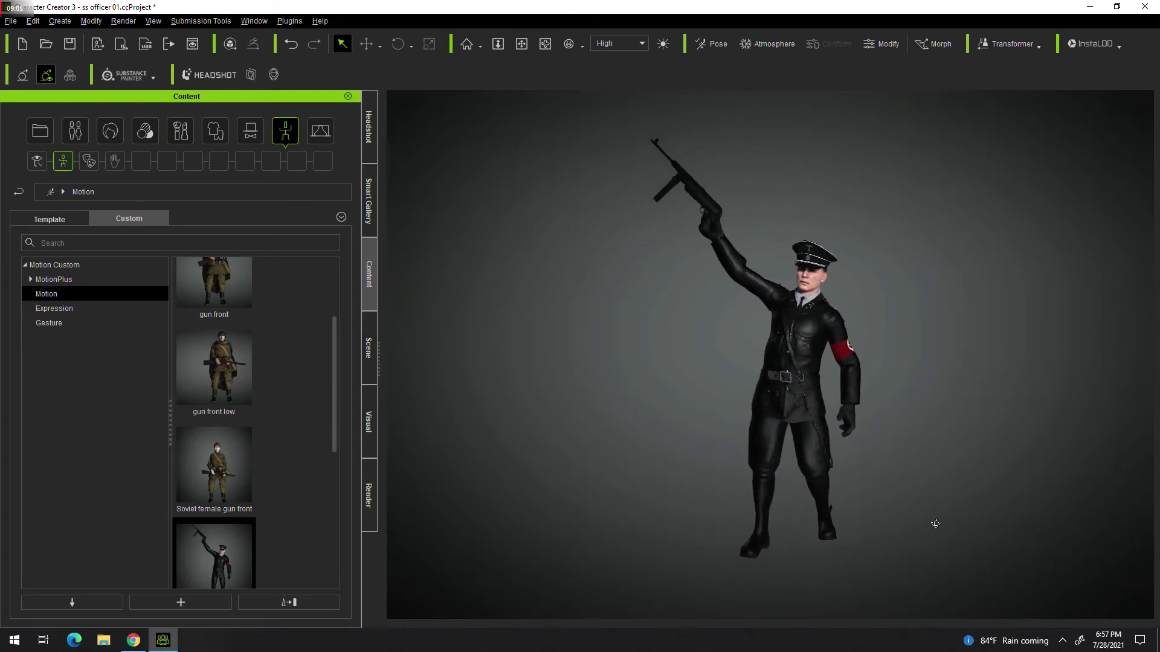
pyautogui.scroll(-3, 303, 533)
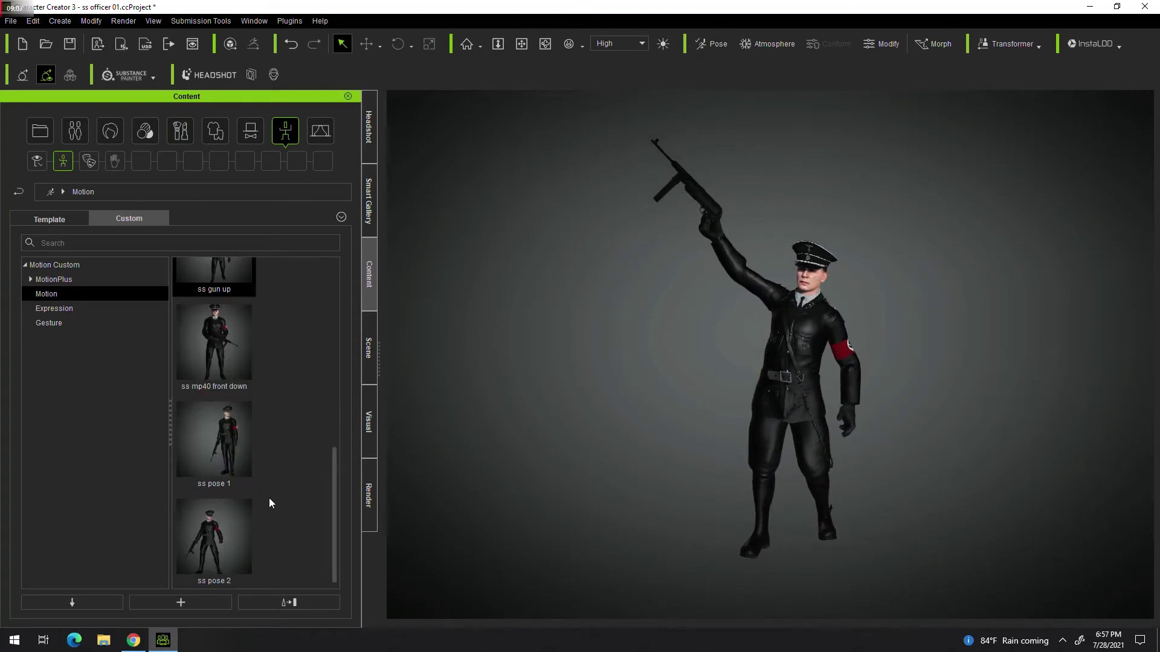
pyautogui.doubleClick(233, 447)
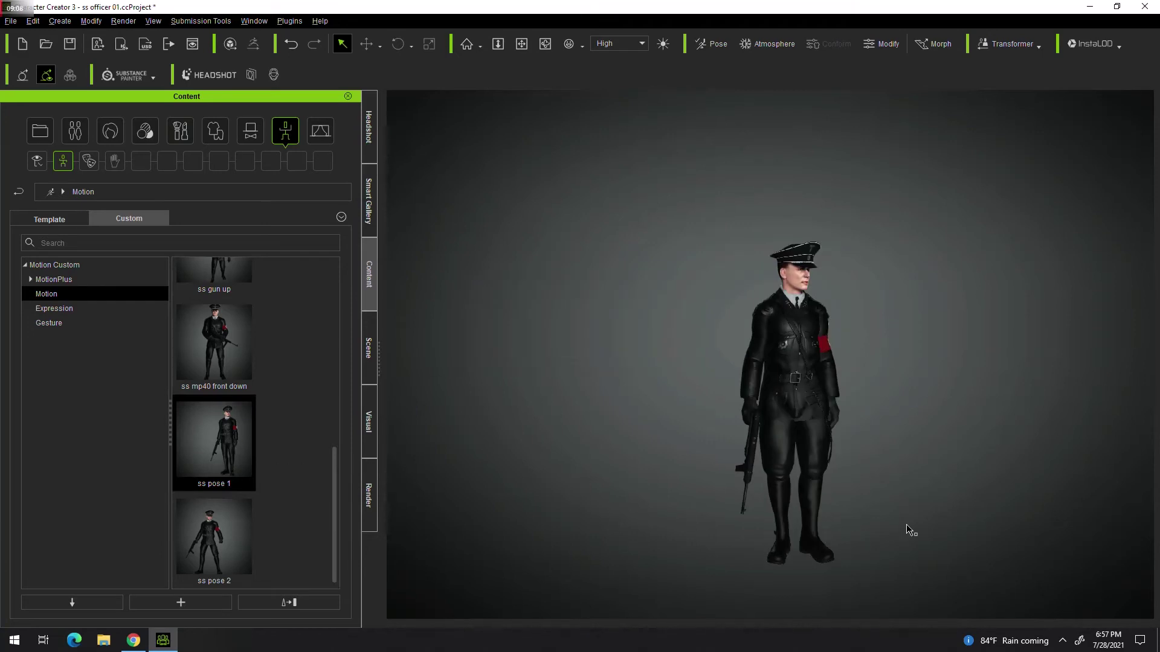
pyautogui.moveTo(911, 531)
pyautogui.mouseDown(button='right')
pyautogui.moveTo(629, 547)
pyautogui.moveTo(715, 540)
pyautogui.mouseUp(button='right')
# Frame the officer larger and apply the ss mp40 front down pose.
pyautogui.scroll(2, 747, 544)
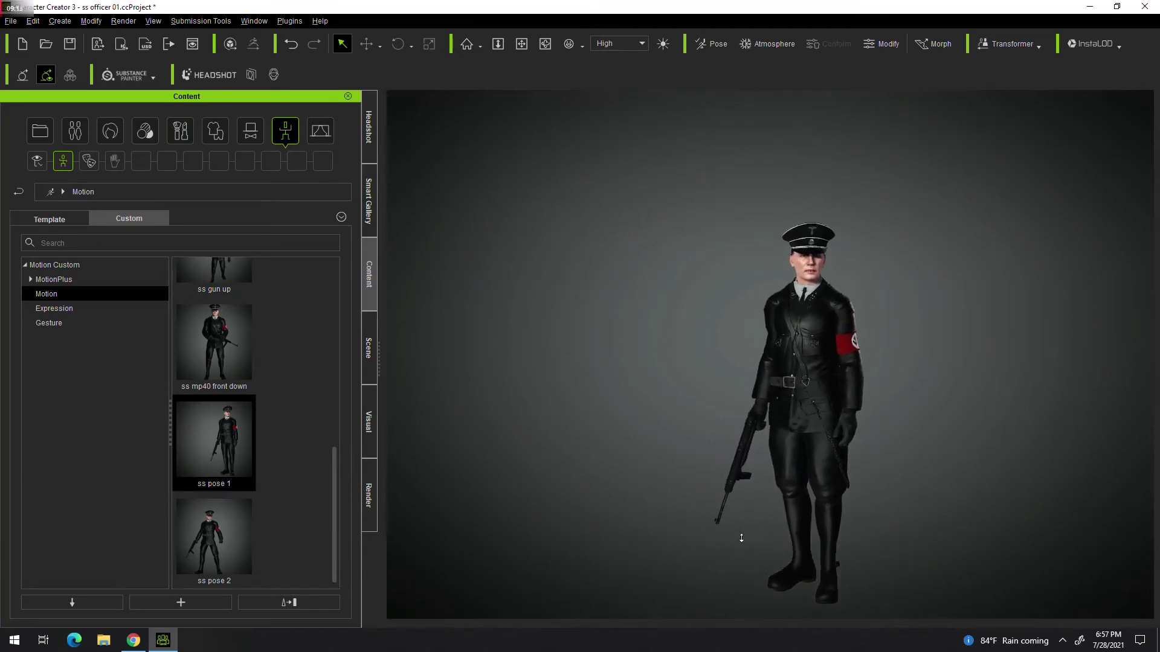
pyautogui.scroll(1, 747, 545)
pyautogui.moveTo(748, 543)
pyautogui.mouseDown(button='middle')
pyautogui.moveTo(735, 505)
pyautogui.moveTo(685, 472)
pyautogui.moveTo(693, 496)
pyautogui.mouseUp(button='middle')
pyautogui.scroll(1, 685, 472)
pyautogui.scroll(1, 685, 474)
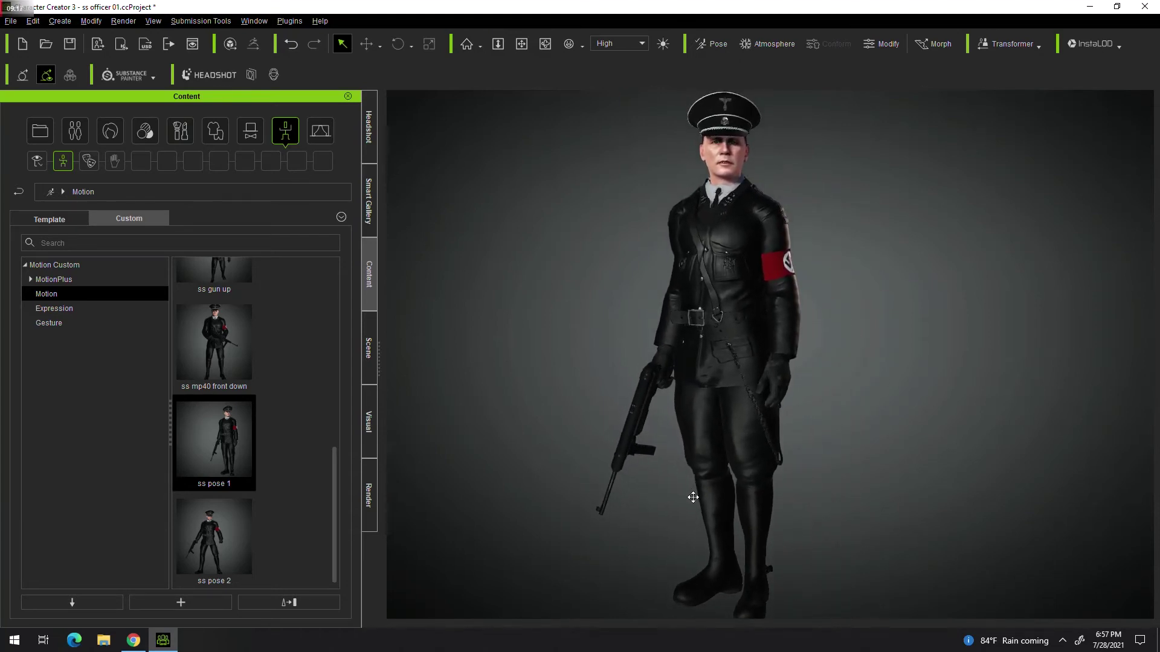
pyautogui.scroll(-1, 693, 497)
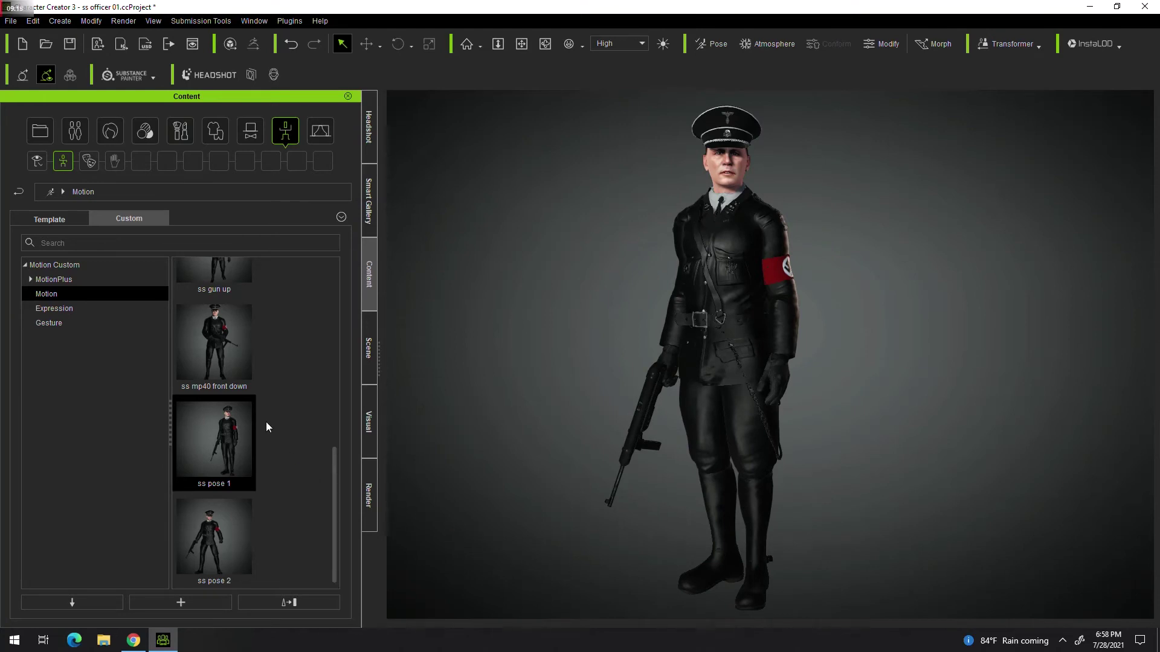
pyautogui.doubleClick(220, 352)
# Orbit around the officer from behind and side, then apply ss pose 2.
pyautogui.moveTo(592, 494); pyautogui.dragTo(1110, 540, button='right')
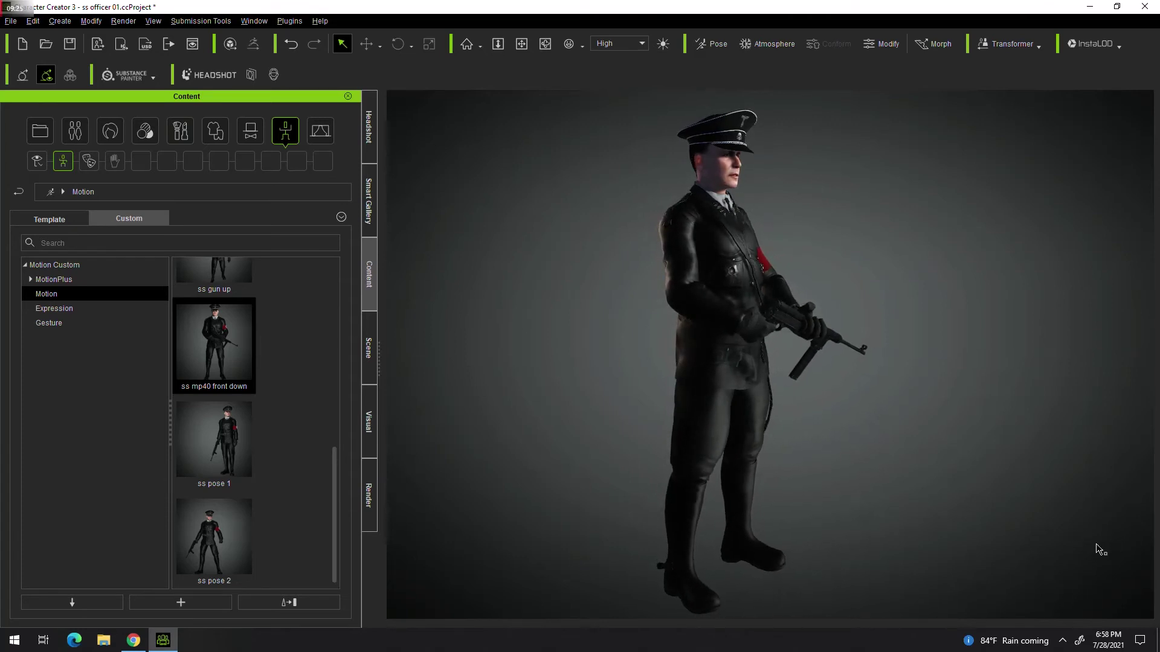
pyautogui.moveTo(633, 557)
pyautogui.mouseDown(button='right')
pyautogui.moveTo(813, 544)
pyautogui.moveTo(1156, 553)
pyautogui.mouseUp(button='right')
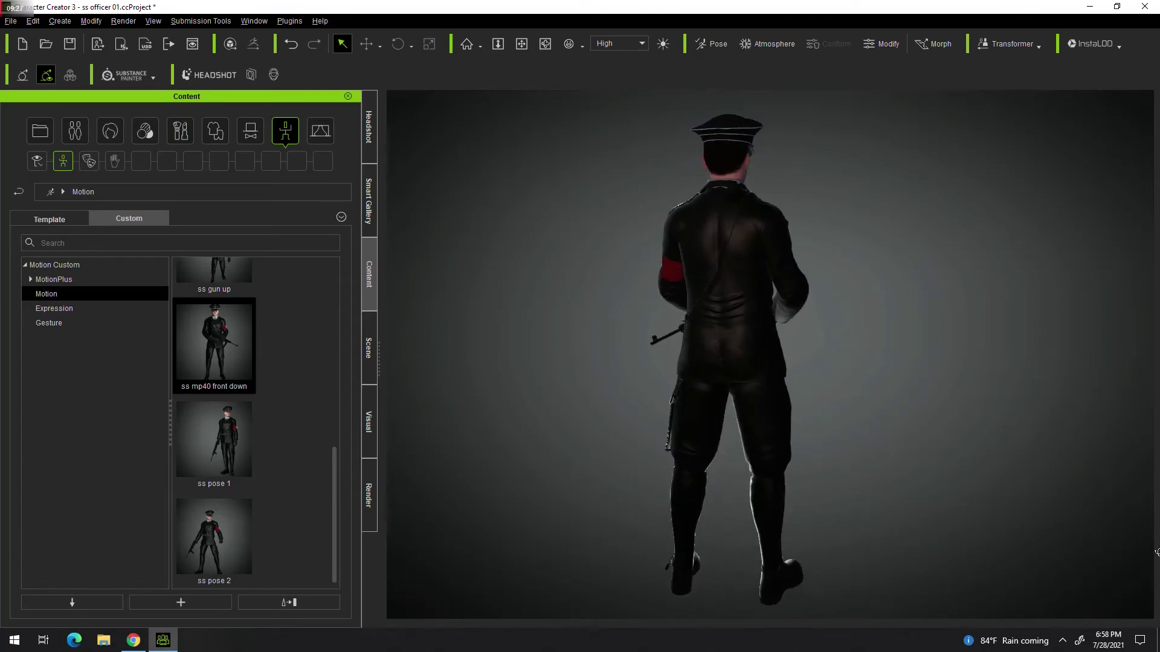
pyautogui.moveTo(549, 564); pyautogui.dragTo(1038, 573, button='right')
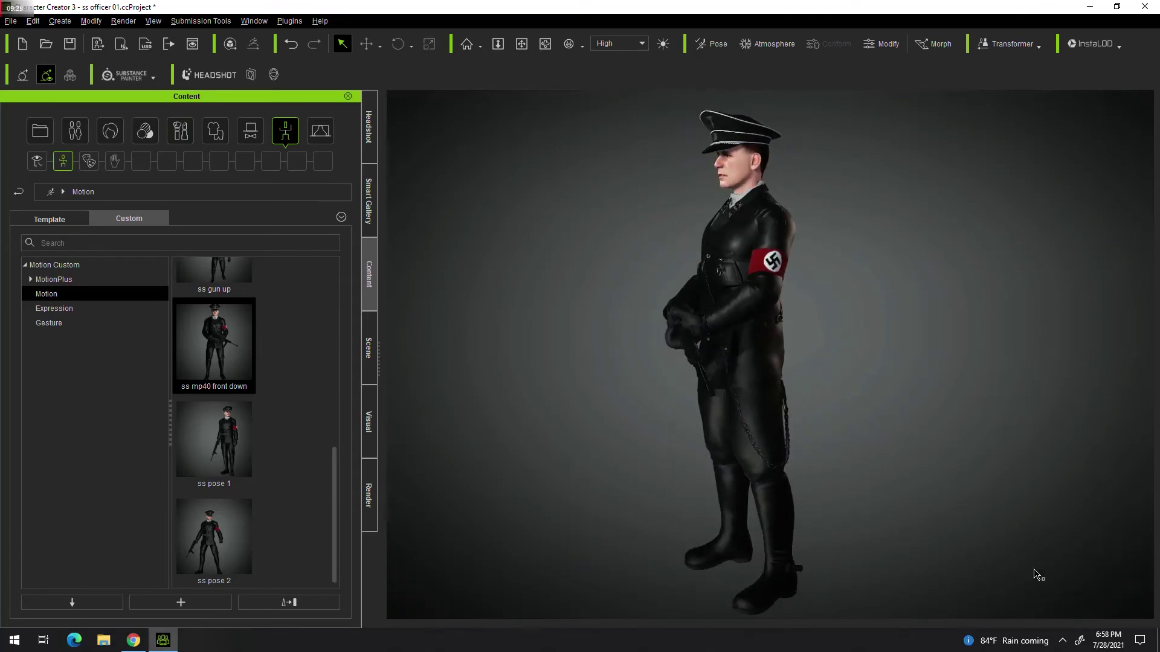
pyautogui.doubleClick(218, 544)
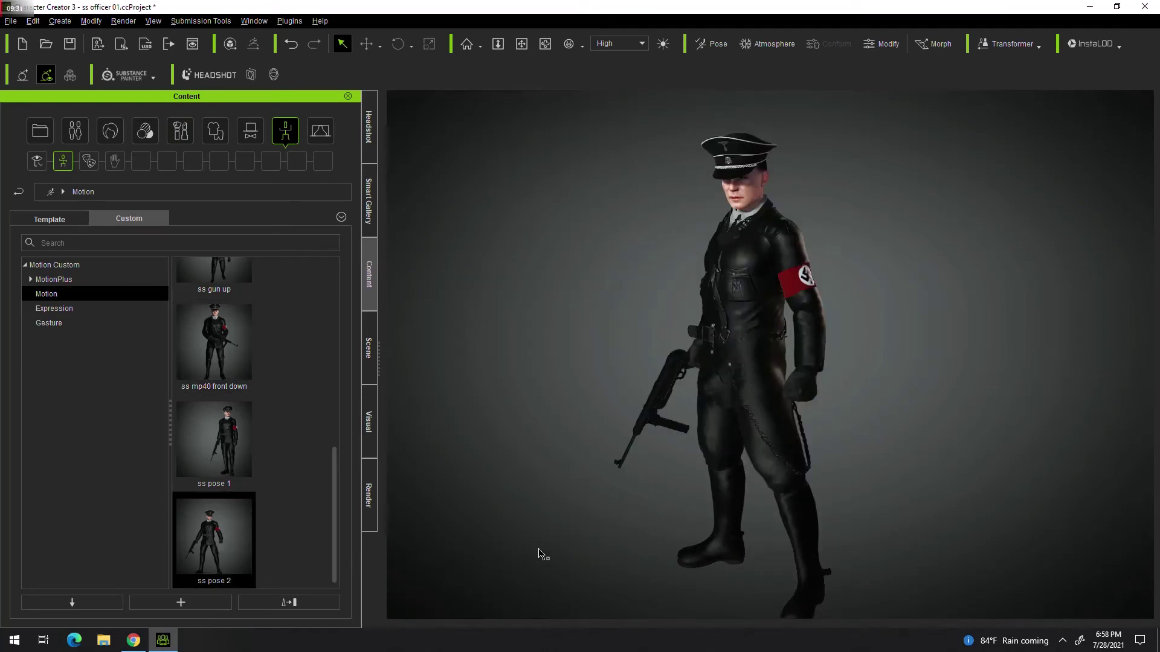
pyautogui.moveTo(542, 554)
pyautogui.mouseDown(button='right')
pyautogui.moveTo(694, 532)
pyautogui.moveTo(824, 478)
pyautogui.moveTo(973, 487)
pyautogui.mouseUp(button='right')
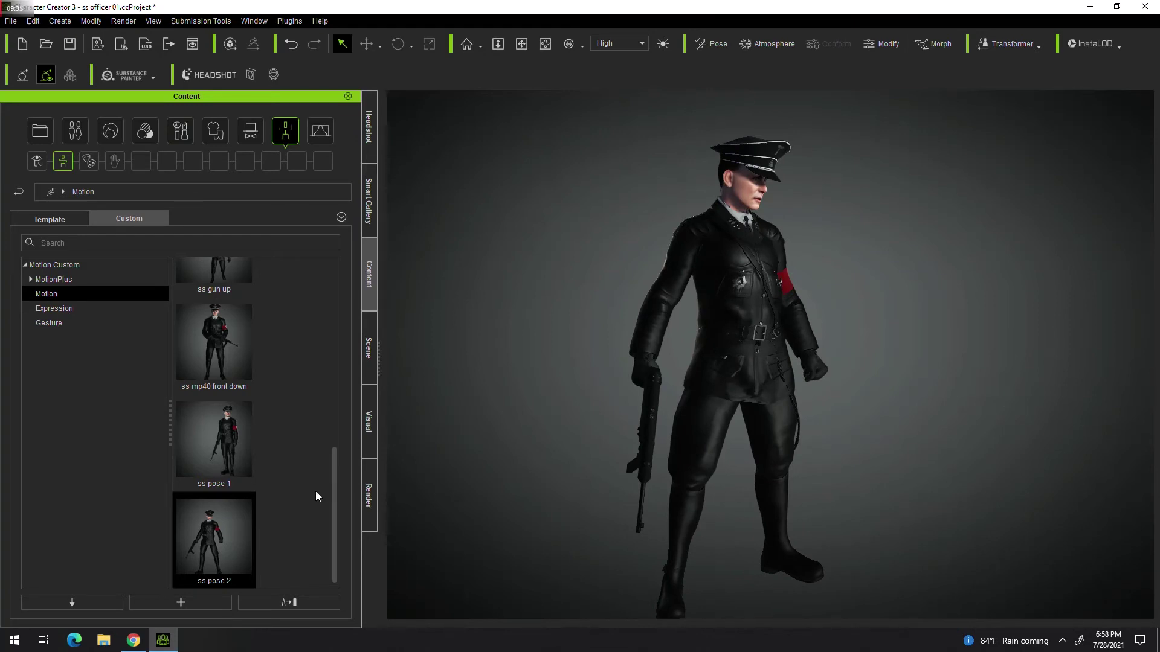
# Try the britt gun front pose, then return the officer to ss pose 1 facing front.
pyautogui.scroll(5, 291, 500)
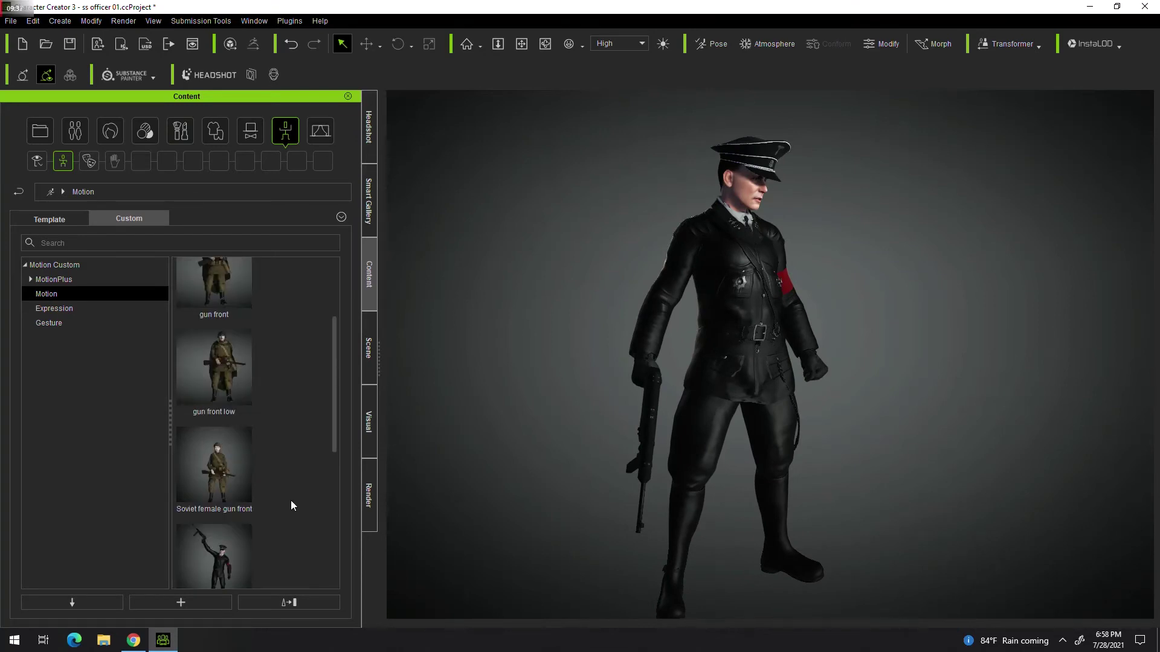
pyautogui.scroll(2, 291, 500)
pyautogui.doubleClick(221, 311)
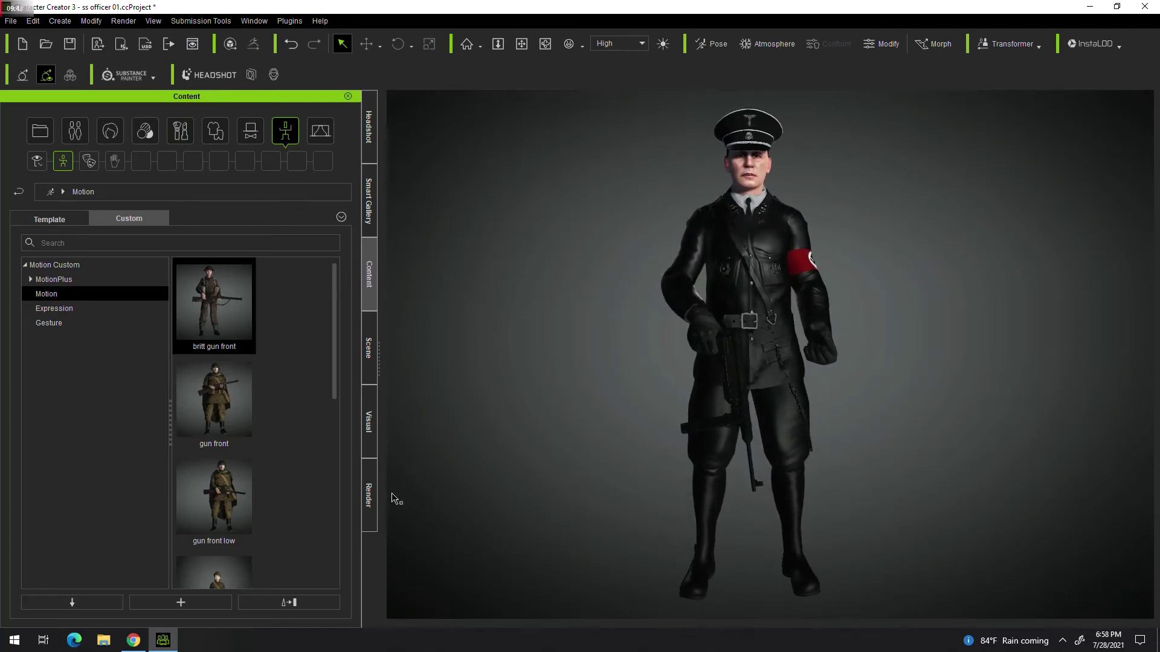
pyautogui.scroll(-5, 244, 478)
pyautogui.doubleClick(222, 440)
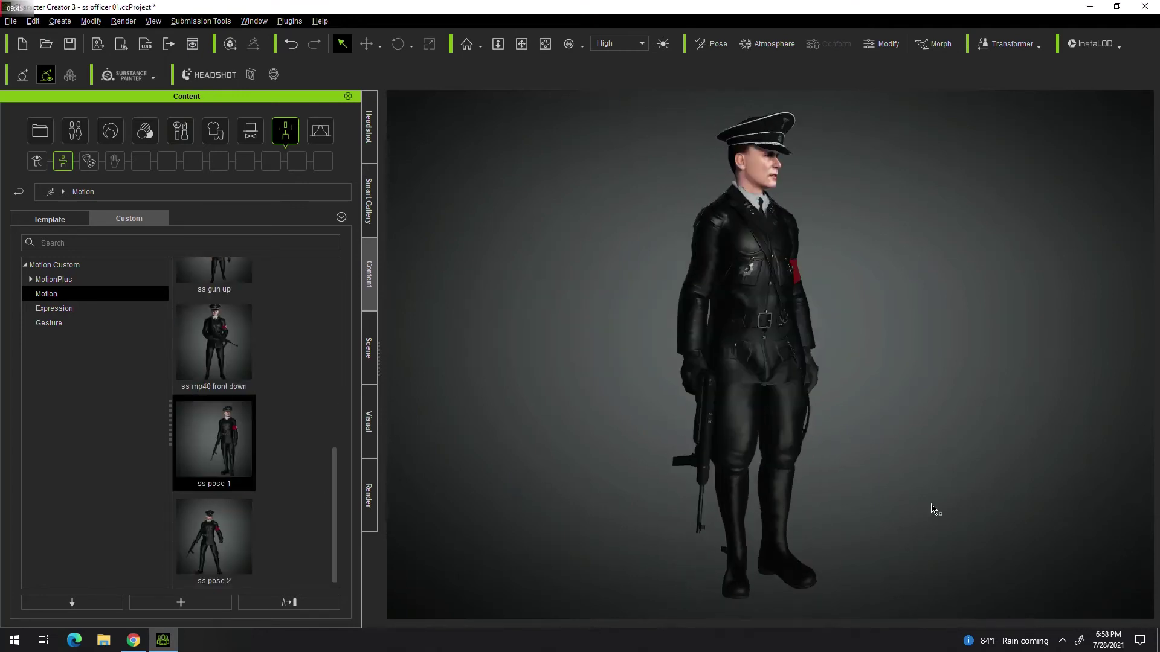
pyautogui.moveTo(936, 509)
pyautogui.mouseDown(button='right')
pyautogui.moveTo(566, 501)
pyautogui.moveTo(777, 499)
pyautogui.moveTo(753, 500)
pyautogui.mouseUp(button='right')
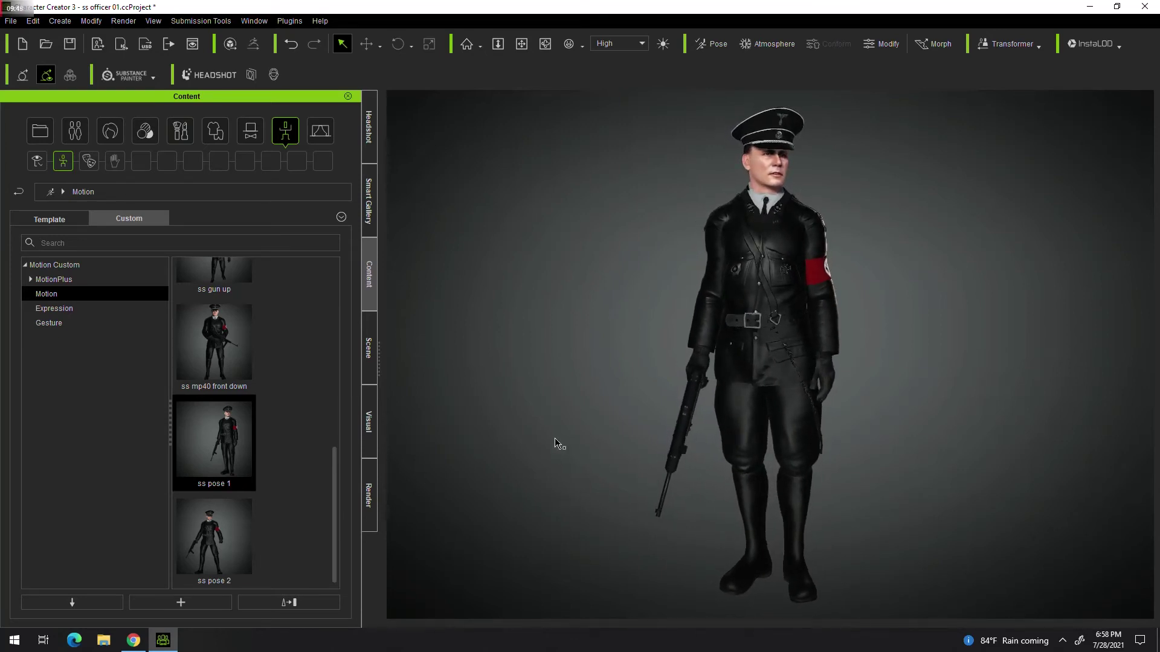
# Load Project Soviet female 01 from the Smart Gallery, discarding the officer project and replacing all.
pyautogui.click(371, 205)
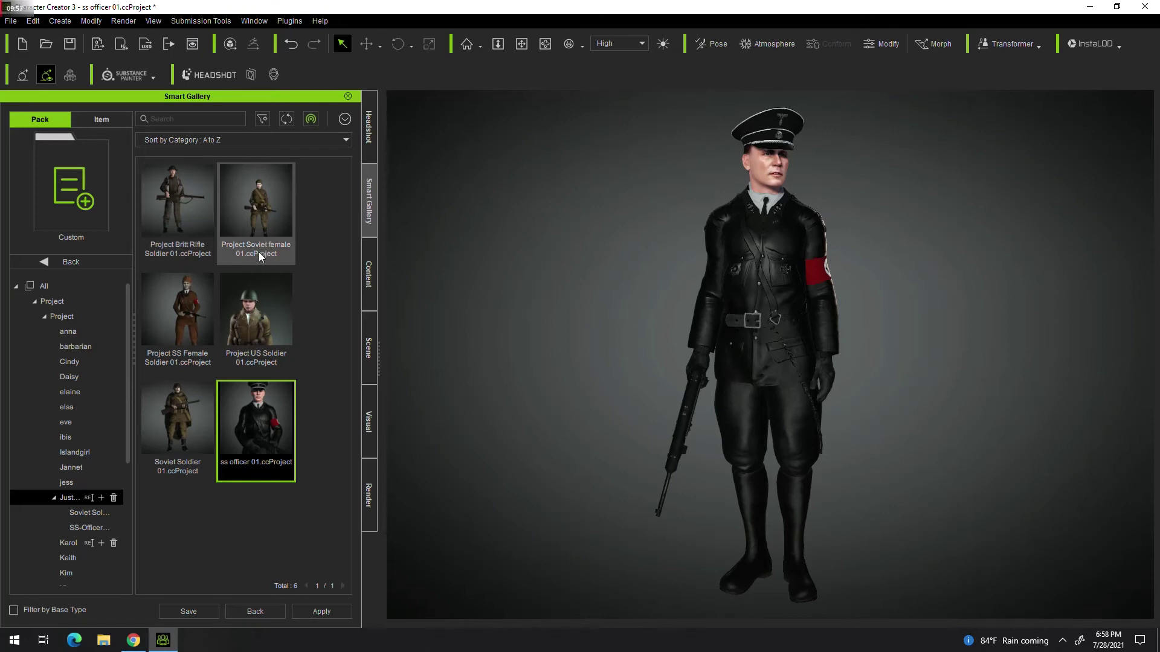
pyautogui.moveTo(264, 219); pyautogui.dragTo(466, 307)
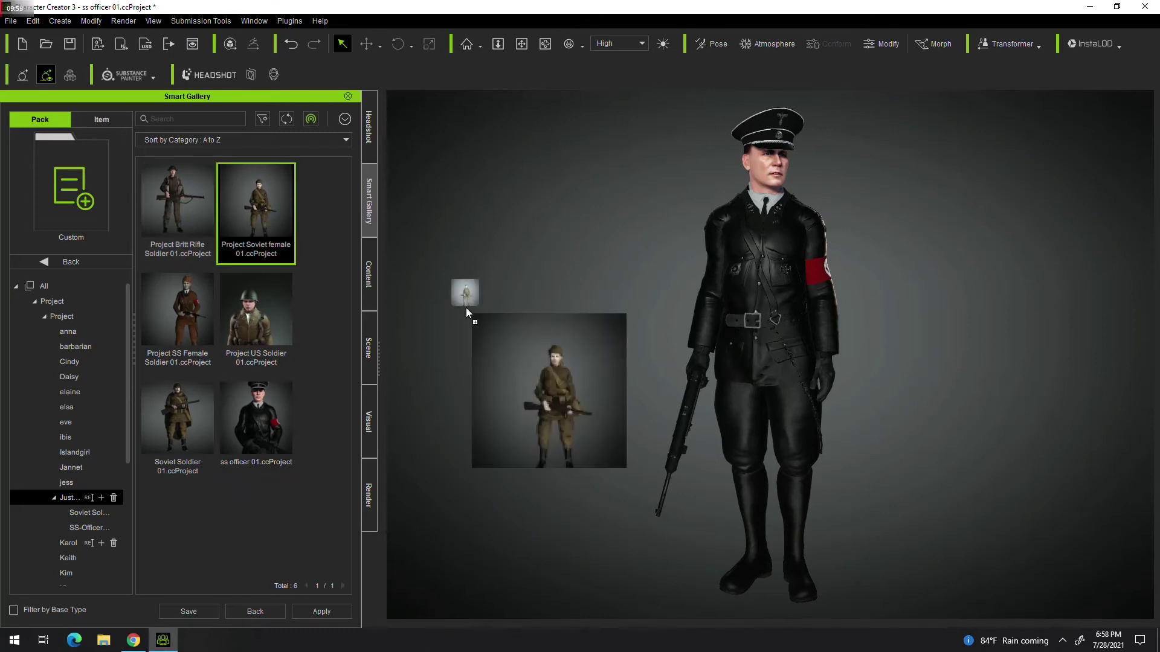
pyautogui.click(571, 347)
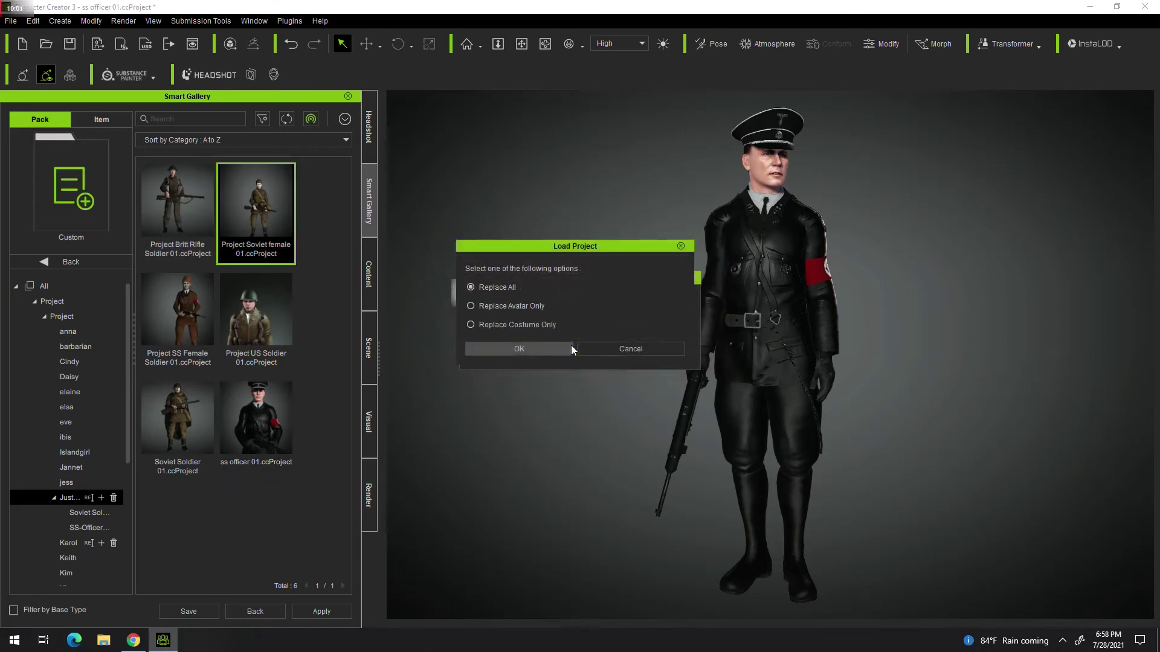
pyautogui.click(502, 349)
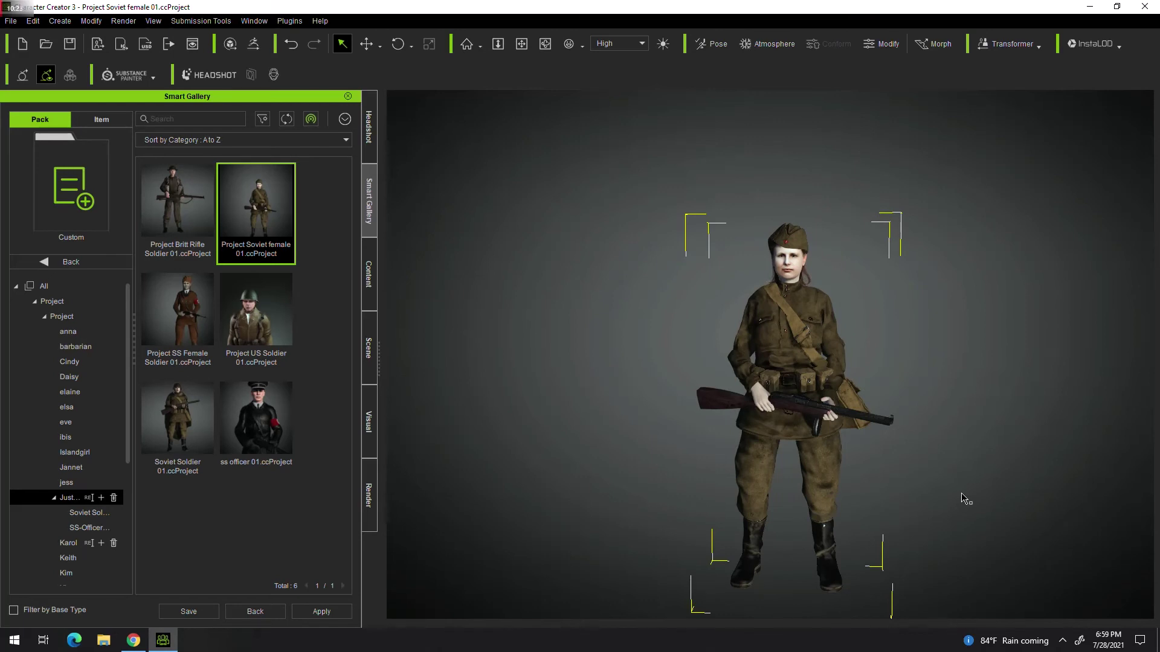
pyautogui.press('f')
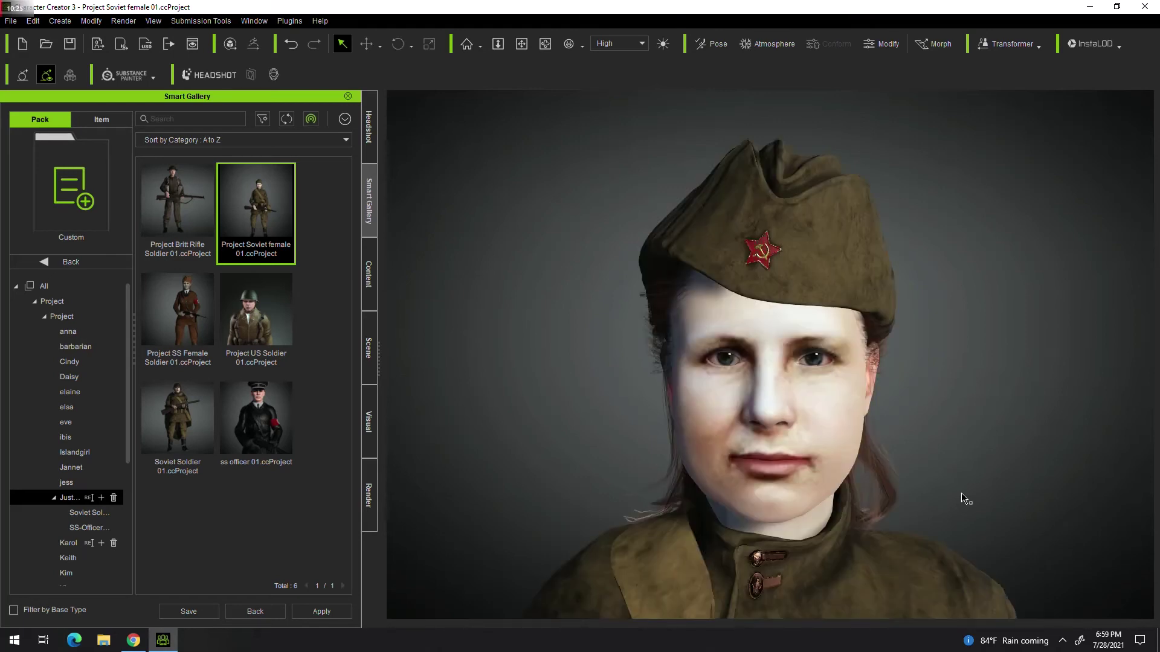
pyautogui.scroll(-3, 965, 500)
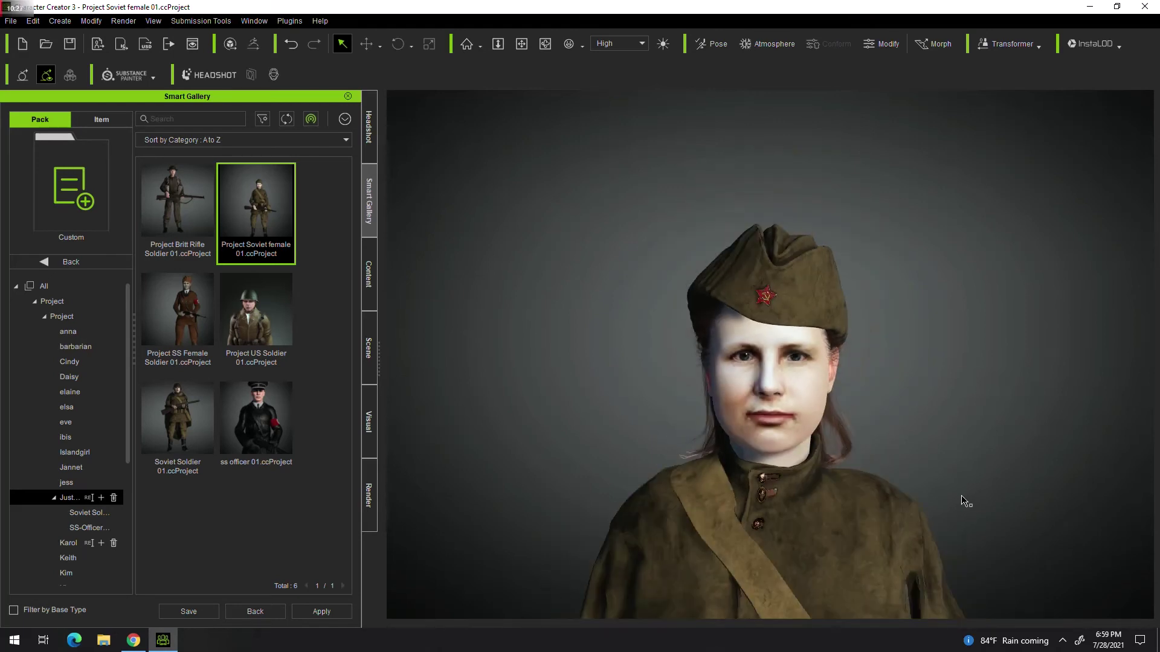
pyautogui.scroll(-2, 953, 507)
pyautogui.scroll(-2, 939, 505)
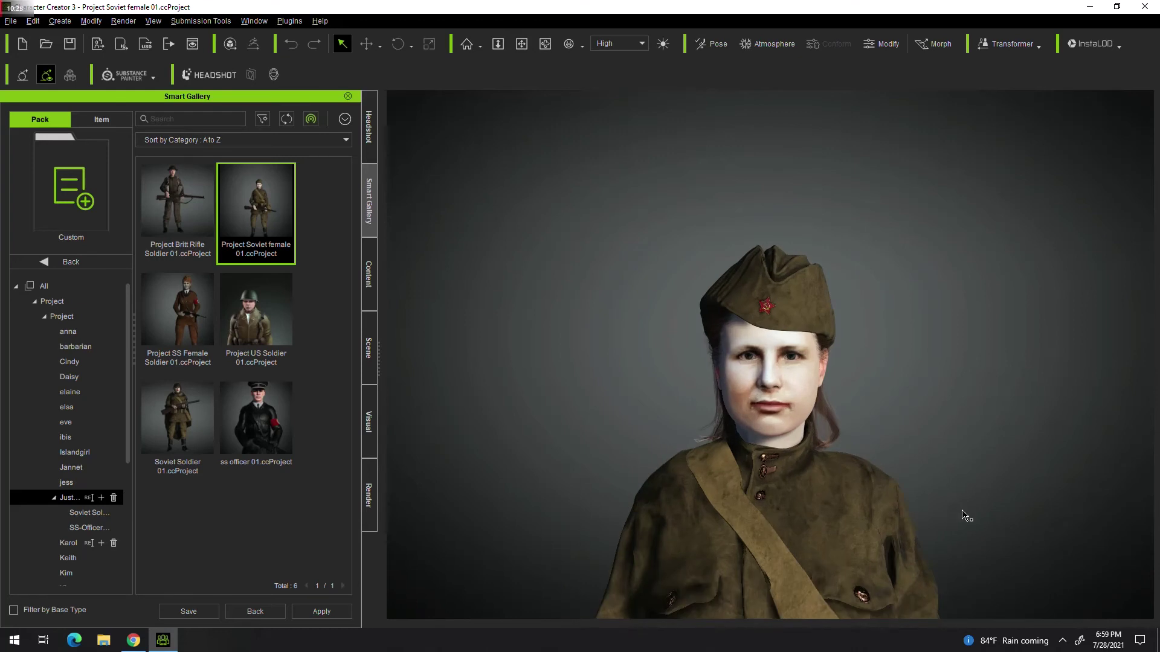
pyautogui.moveTo(965, 515); pyautogui.dragTo(410, 520, button='right')
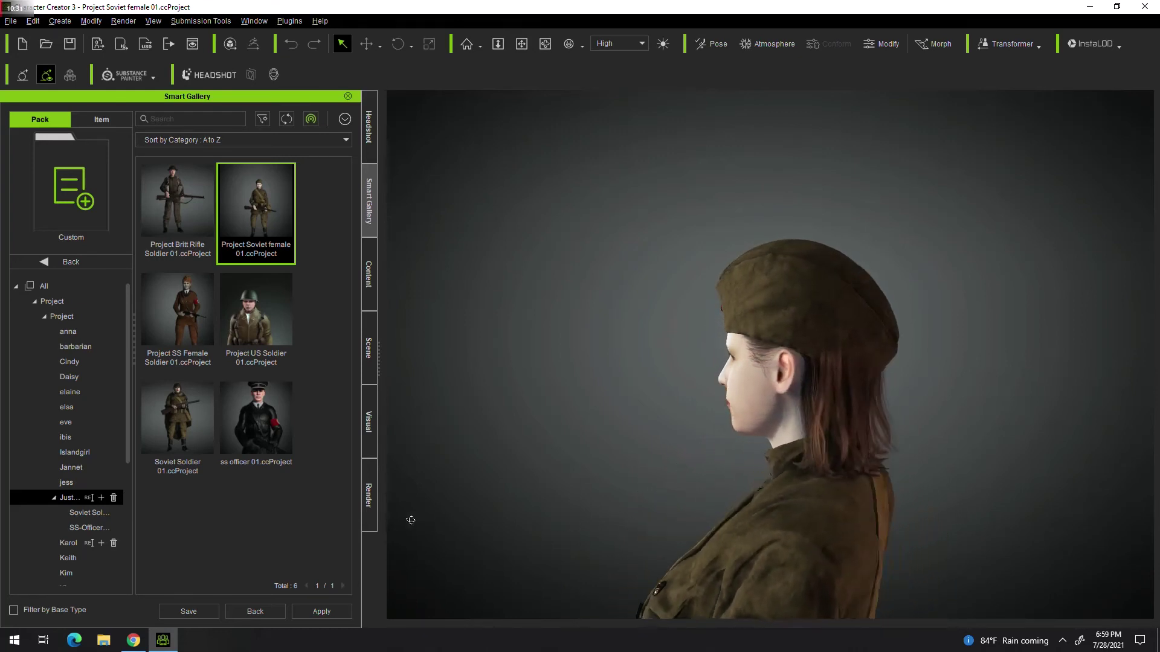
pyautogui.moveTo(1005, 598); pyautogui.dragTo(427, 583, button='right')
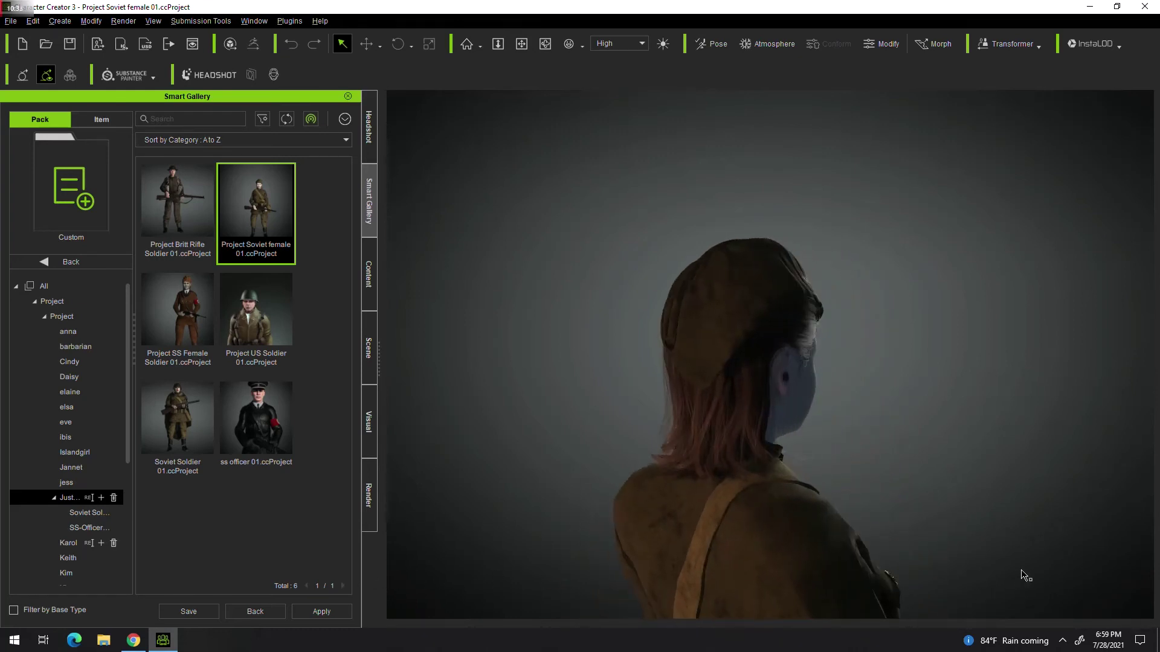
pyautogui.moveTo(1025, 575)
pyautogui.mouseDown(button='right')
pyautogui.moveTo(463, 576)
pyautogui.moveTo(816, 564)
pyautogui.mouseUp(button='right')
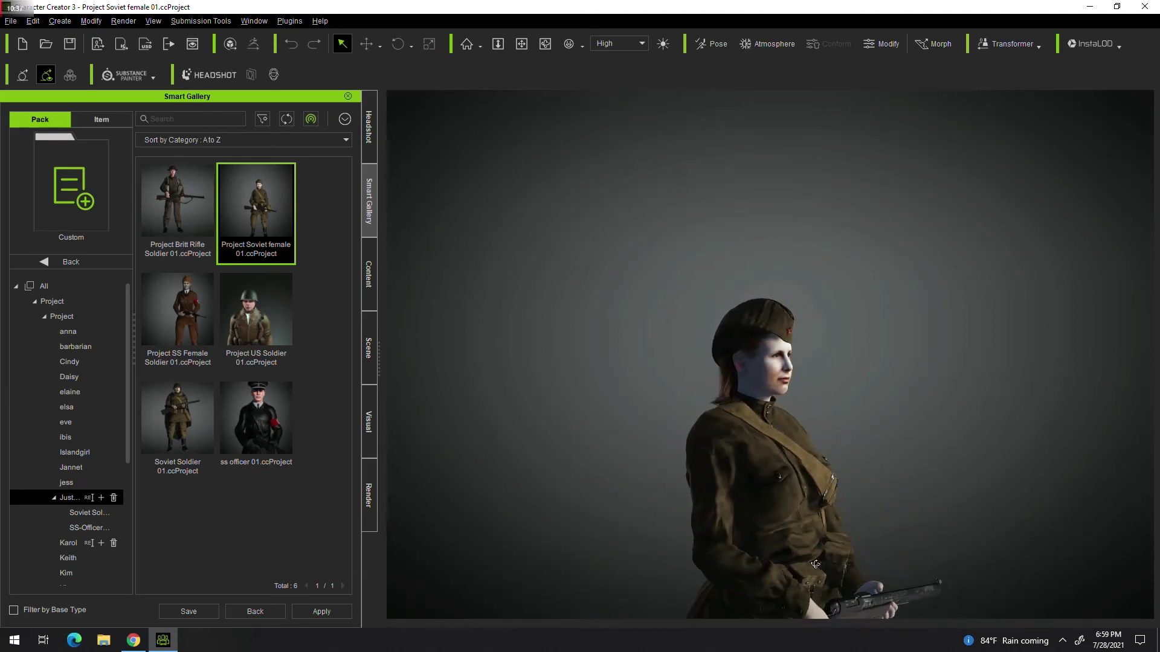
pyautogui.moveTo(815, 564)
pyautogui.mouseDown(button='right')
pyautogui.moveTo(700, 512)
pyautogui.moveTo(1156, 513)
pyautogui.mouseUp(button='right')
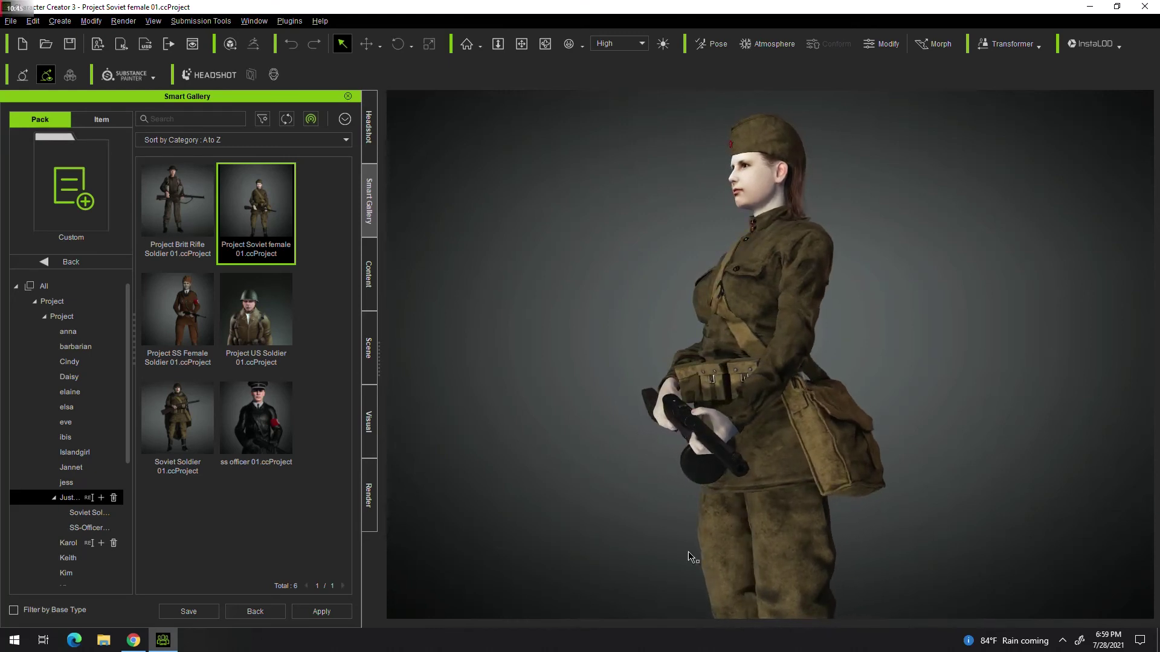
pyautogui.moveTo(688, 556)
pyautogui.mouseDown(button='right')
pyautogui.moveTo(944, 538)
pyautogui.moveTo(858, 571)
pyautogui.mouseUp(button='right')
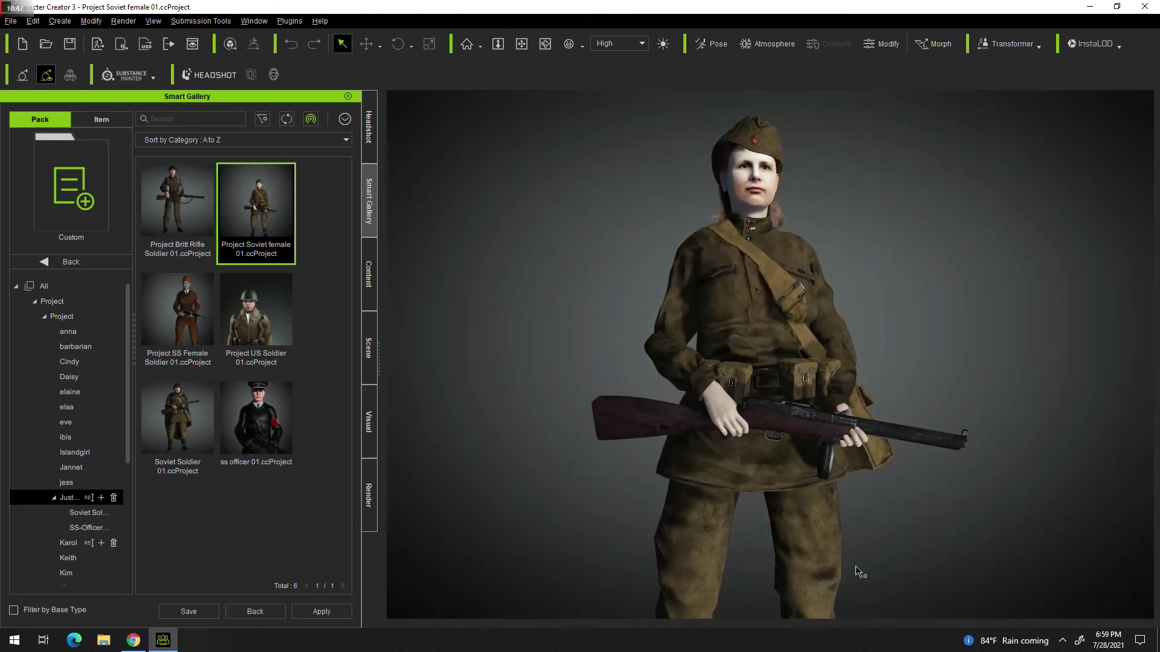
pyautogui.scroll(-2, 858, 571)
pyautogui.moveTo(777, 622); pyautogui.dragTo(780, 573, button='middle')
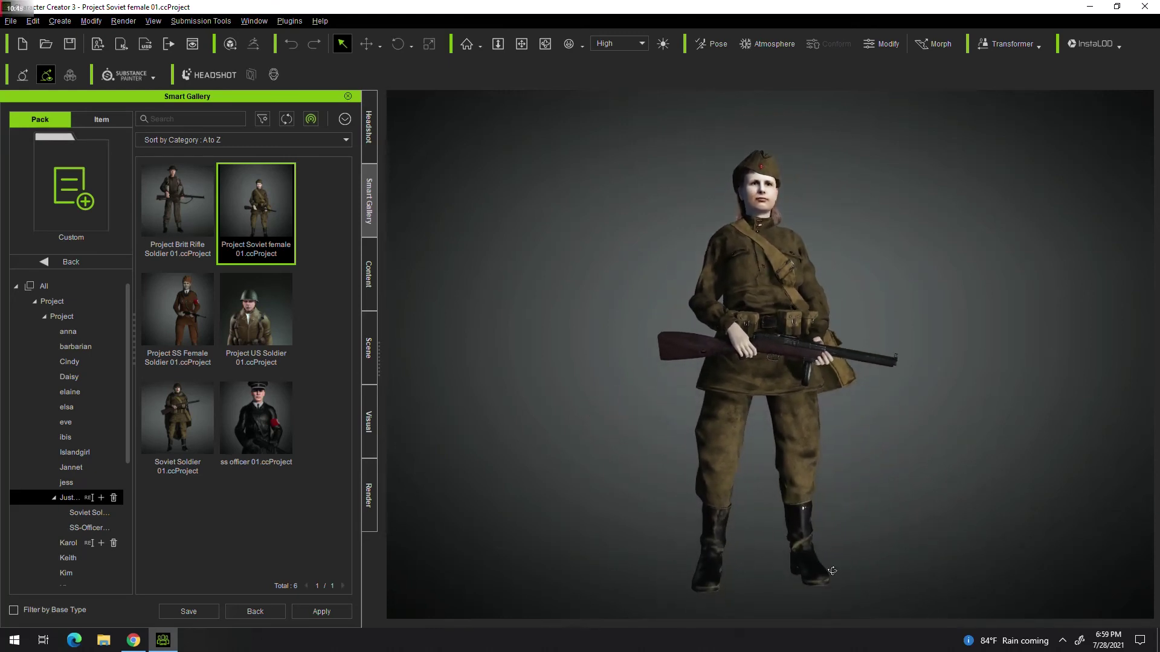
pyautogui.moveTo(833, 571)
pyautogui.mouseDown(button='right')
pyautogui.moveTo(473, 577)
pyautogui.moveTo(1104, 557)
pyautogui.moveTo(818, 574)
pyautogui.moveTo(1066, 562)
pyautogui.moveTo(1057, 579)
pyautogui.mouseUp(button='right')
pyautogui.moveTo(691, 591); pyautogui.dragTo(1061, 579, button='right')
pyautogui.moveTo(610, 583)
pyautogui.mouseDown(button='right')
pyautogui.moveTo(849, 556)
pyautogui.moveTo(1056, 557)
pyautogui.mouseUp(button='right')
pyautogui.moveTo(644, 578)
pyautogui.mouseDown(button='right')
pyautogui.moveTo(833, 572)
pyautogui.moveTo(842, 579)
pyautogui.moveTo(823, 613)
pyautogui.mouseUp(button='right')
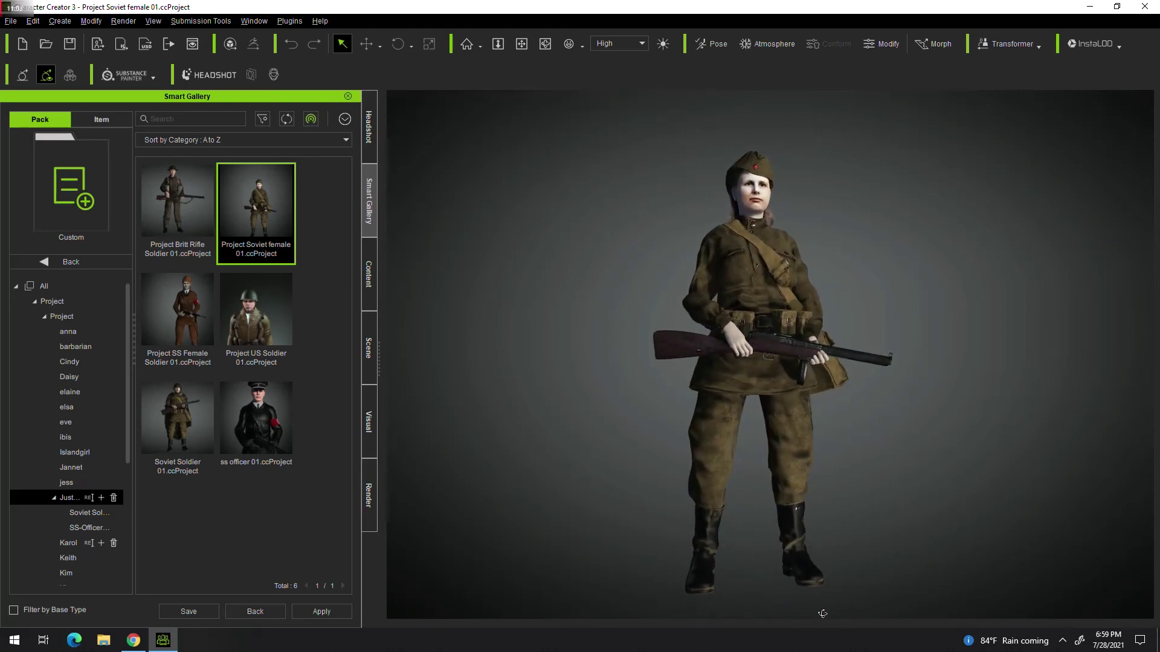
# Show the custom Motion library and try the gun front and gun front low poses.
pyautogui.click(369, 275)
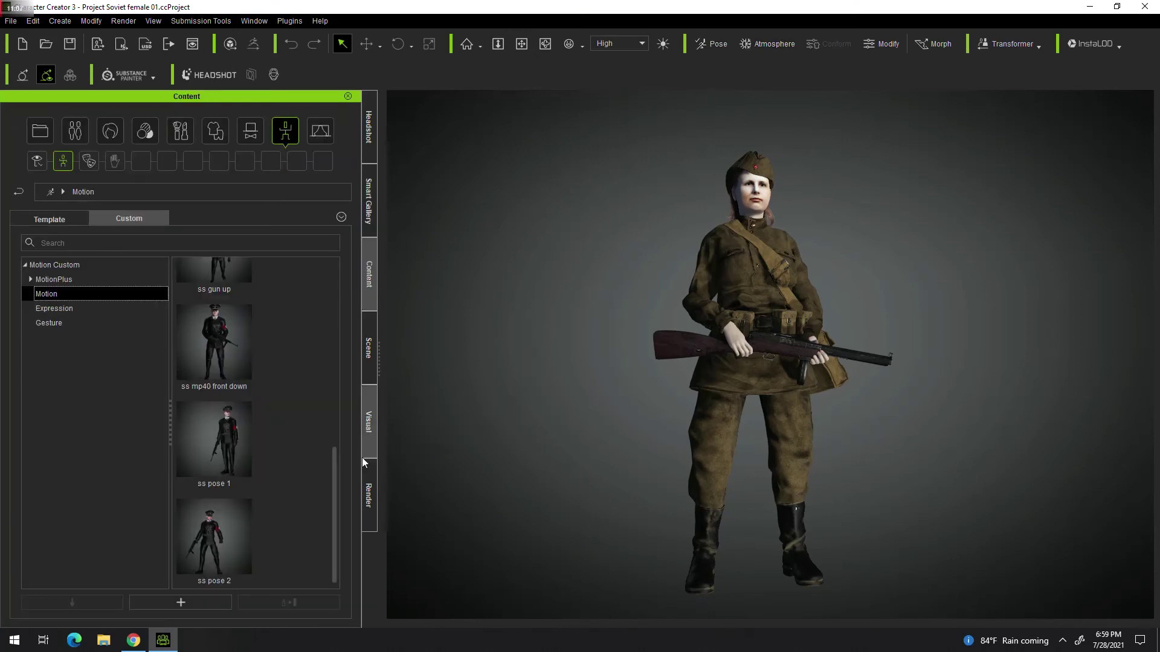
pyautogui.scroll(10, 279, 474)
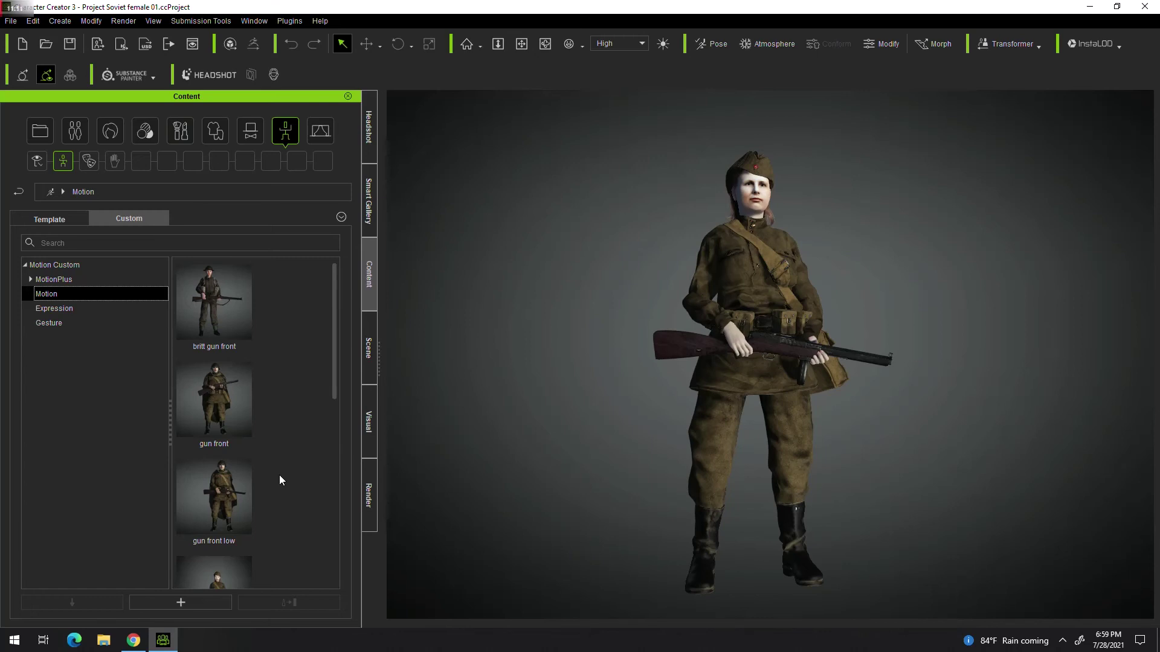
pyautogui.doubleClick(240, 411)
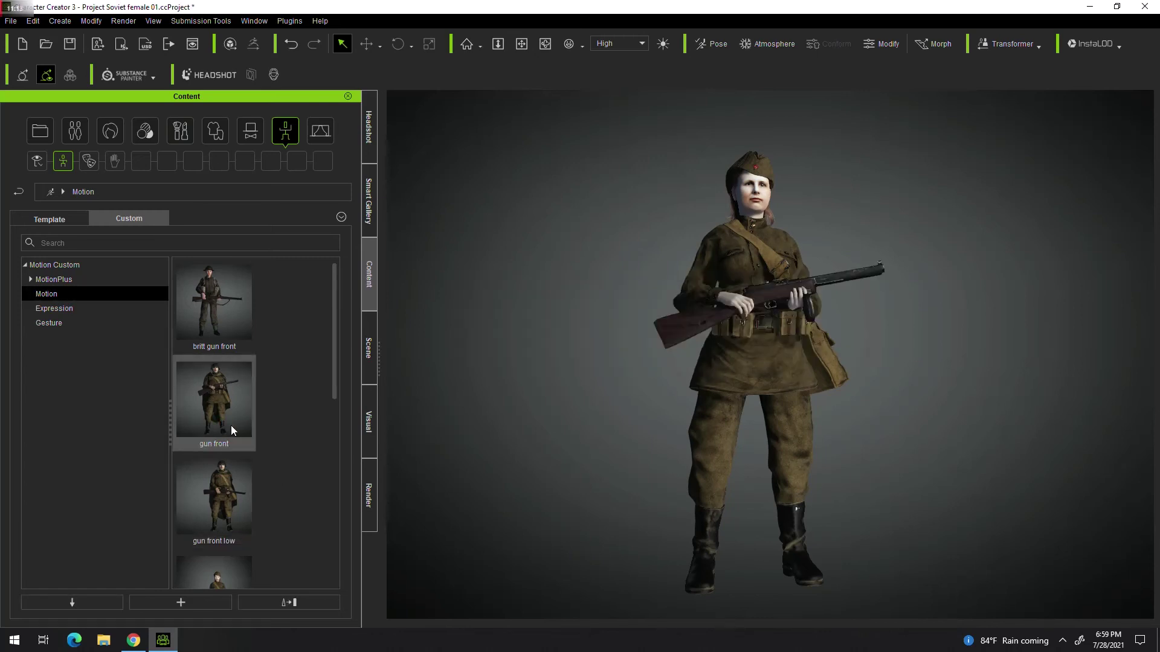
pyautogui.moveTo(214, 499)
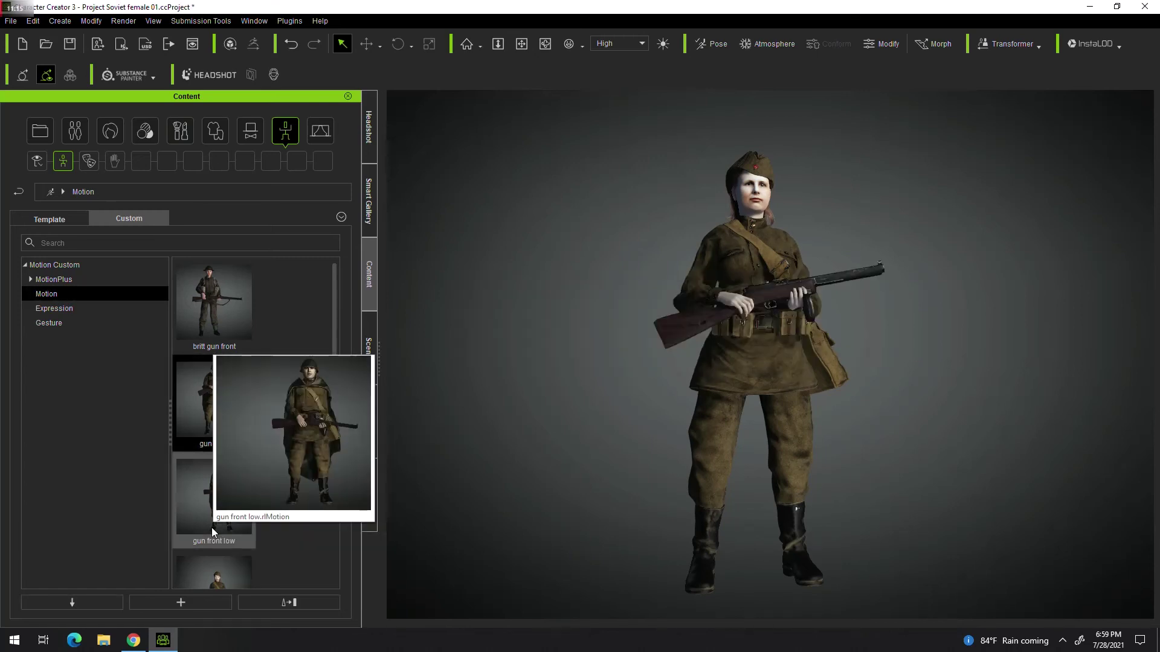
pyautogui.doubleClick(212, 527)
# Try the ss gun up, ss mp40 front down, ss pose 1 and another custom pose.
pyautogui.scroll(-3, 307, 548)
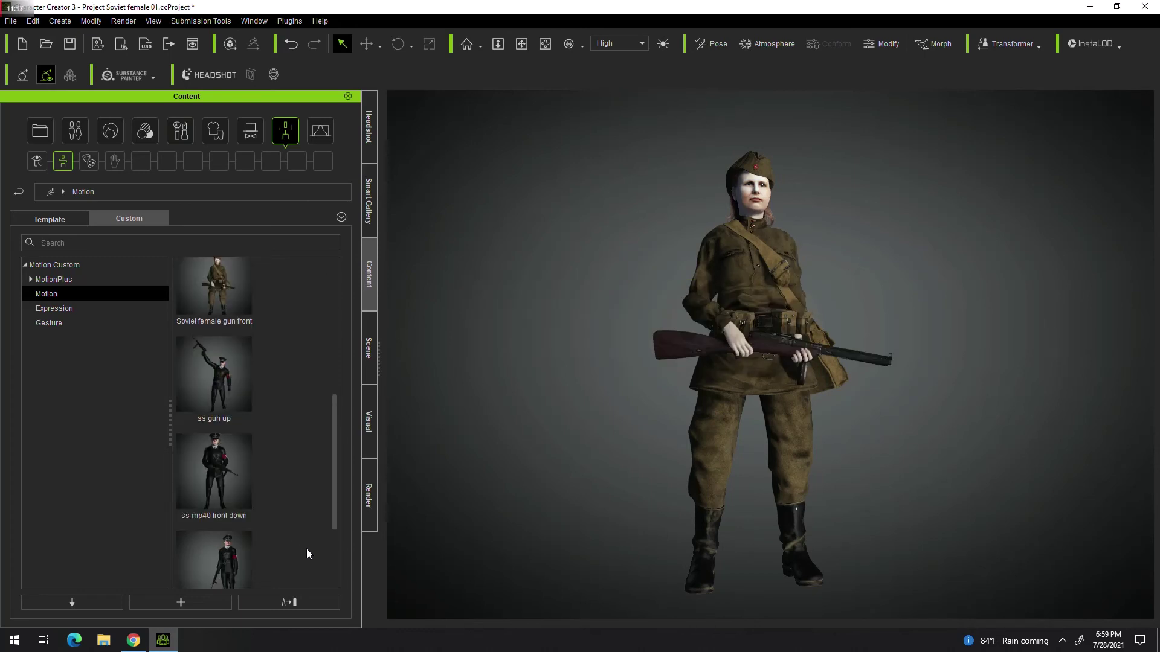
pyautogui.doubleClick(219, 393)
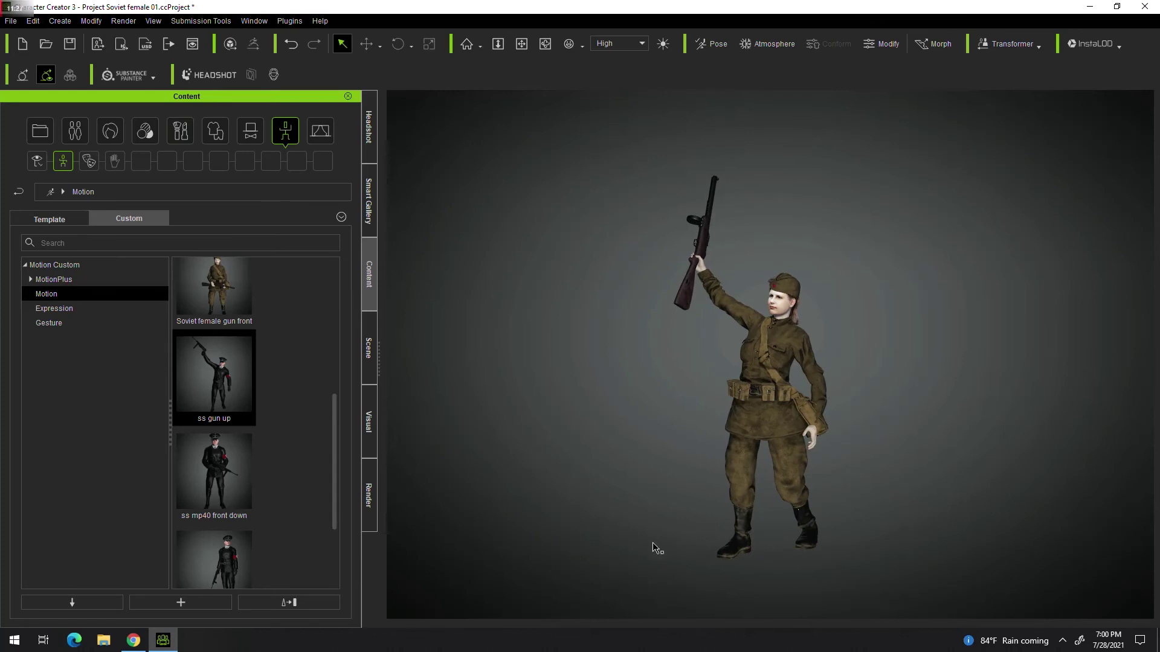
pyautogui.doubleClick(207, 456)
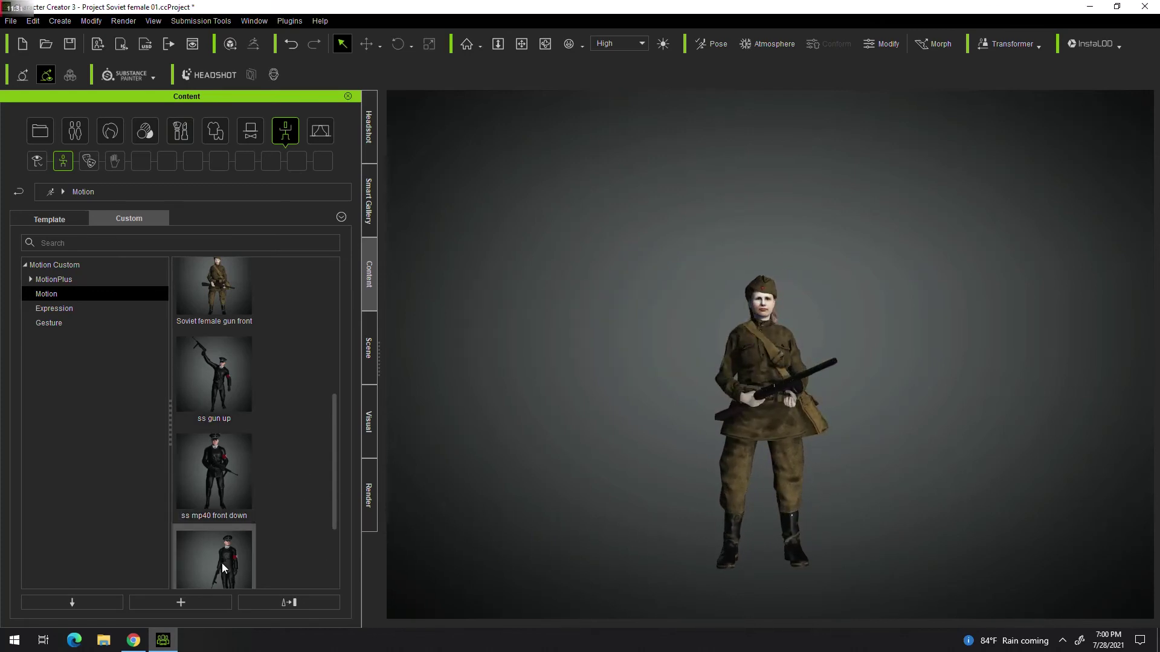
pyautogui.moveTo(213, 557); pyautogui.dragTo(502, 572)
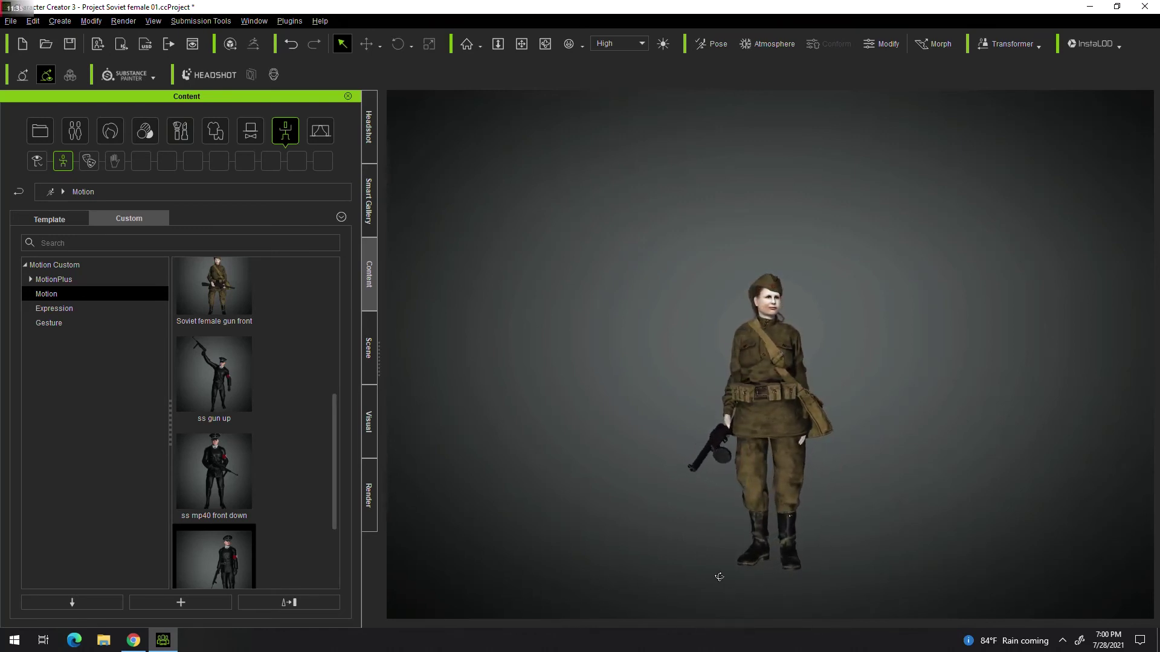
pyautogui.scroll(-2, 283, 539)
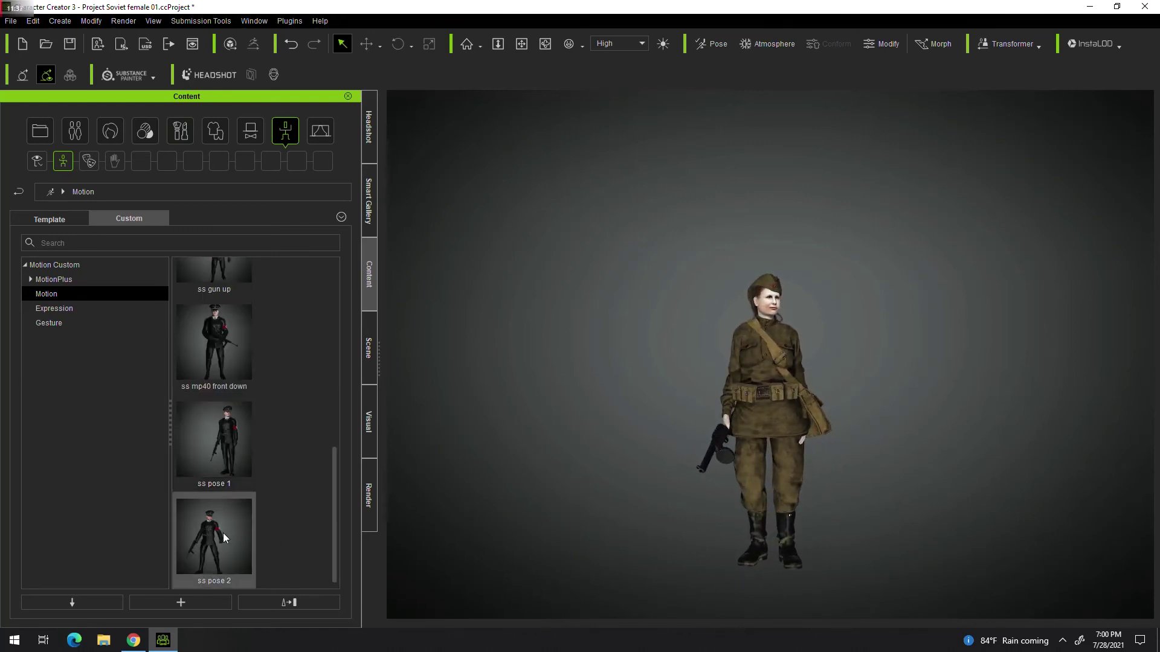
pyautogui.moveTo(223, 533); pyautogui.dragTo(450, 540)
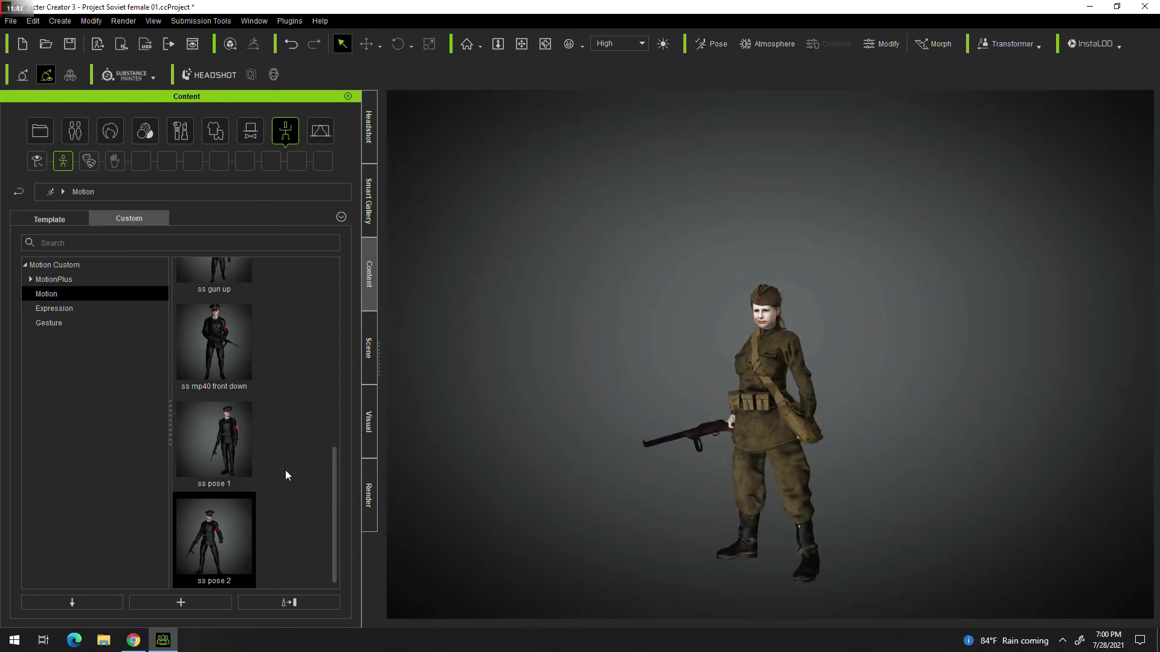
pyautogui.scroll(10, 282, 465)
# Drag the gun front motion onto the Soviet soldier and orbit and zoom to review it.
pyautogui.moveTo(231, 408); pyautogui.dragTo(497, 444)
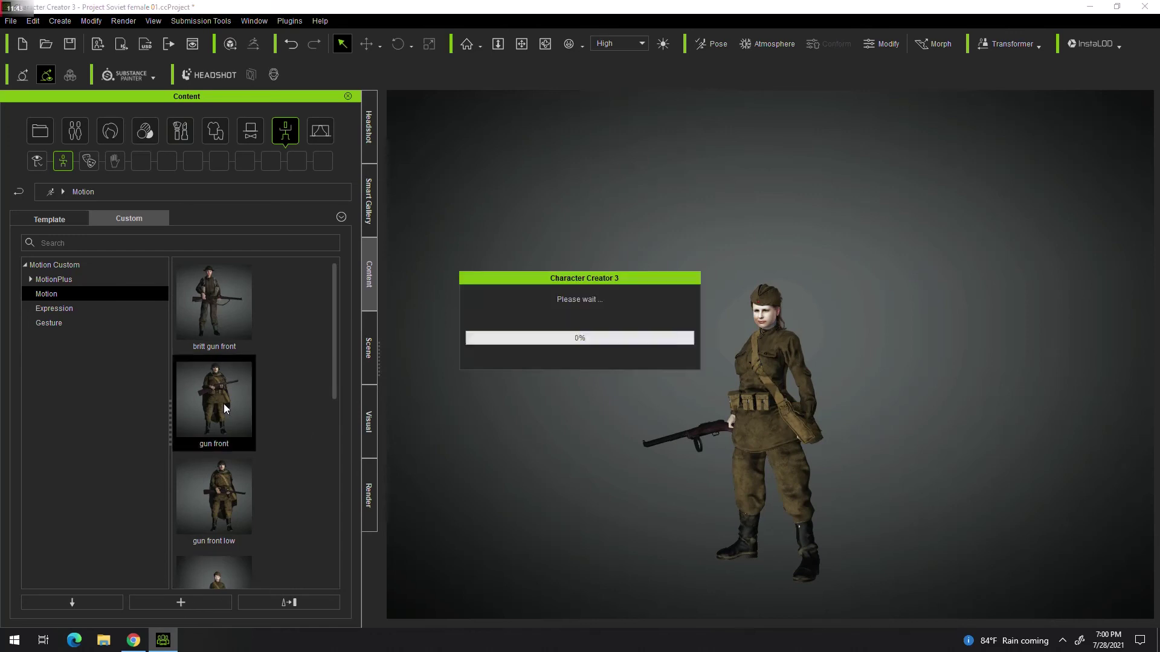
pyautogui.moveTo(493, 445); pyautogui.dragTo(844, 436, button='right')
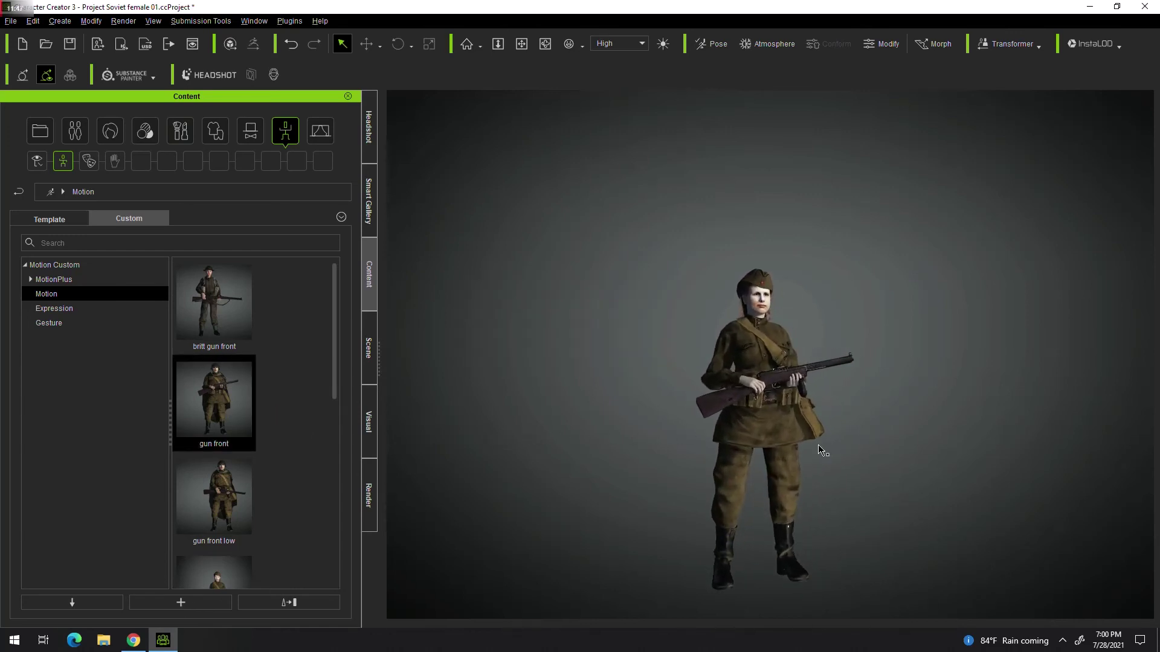
pyautogui.scroll(3, 802, 466)
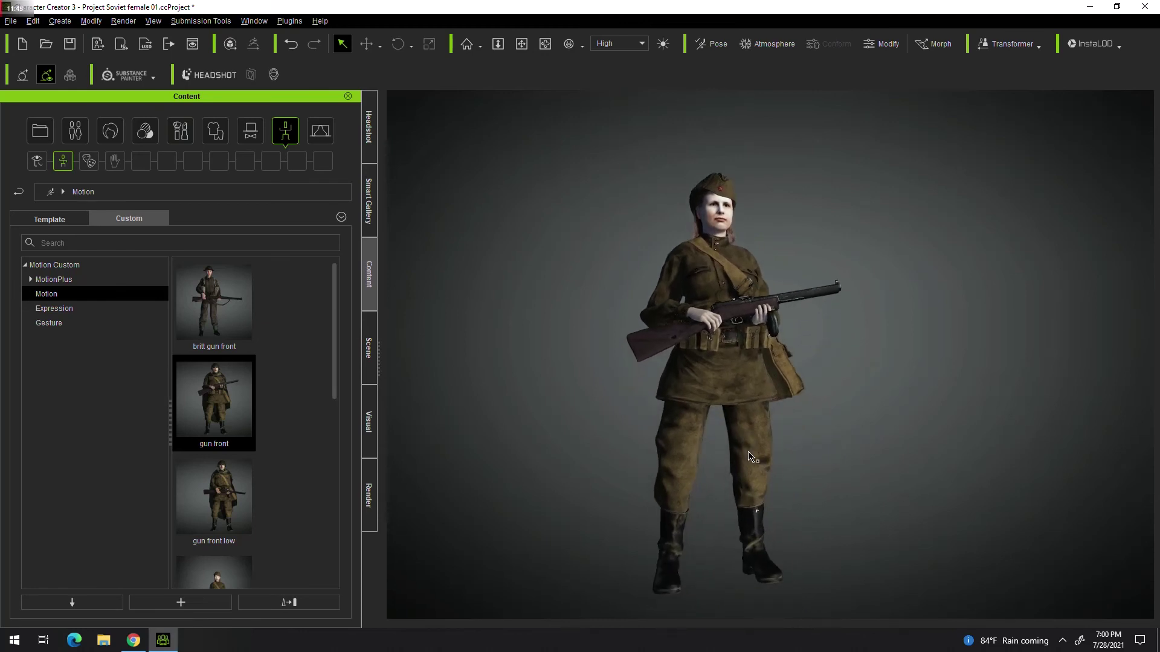
pyautogui.scroll(2, 747, 450)
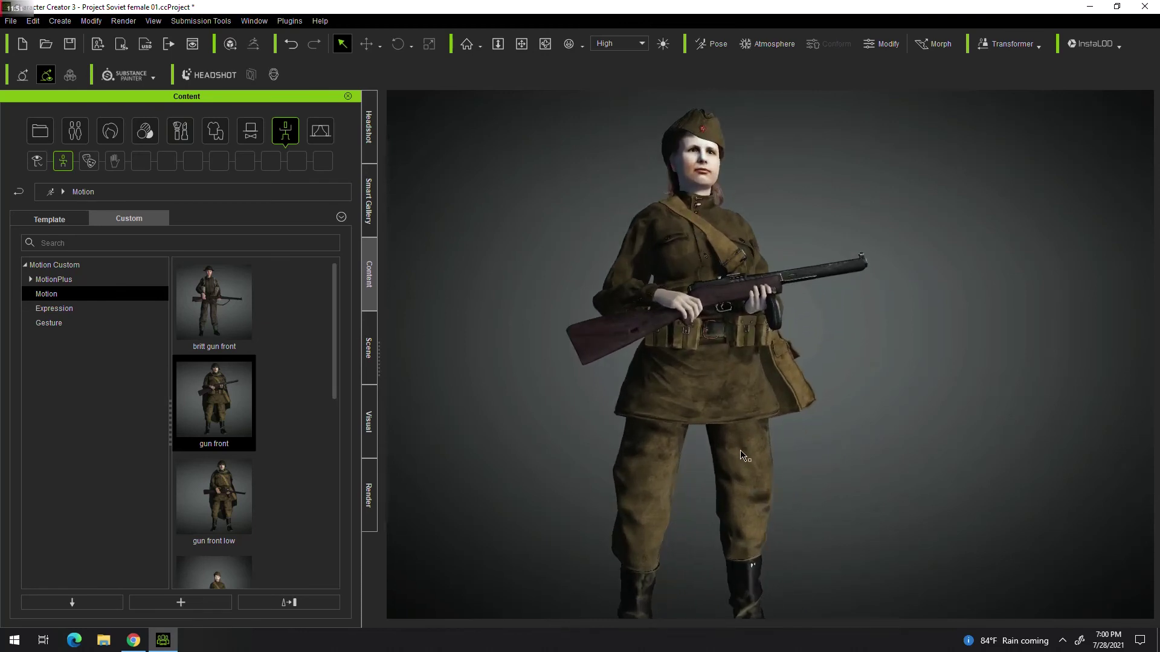
pyautogui.scroll(5, 734, 454)
pyautogui.scroll(-3, 728, 453)
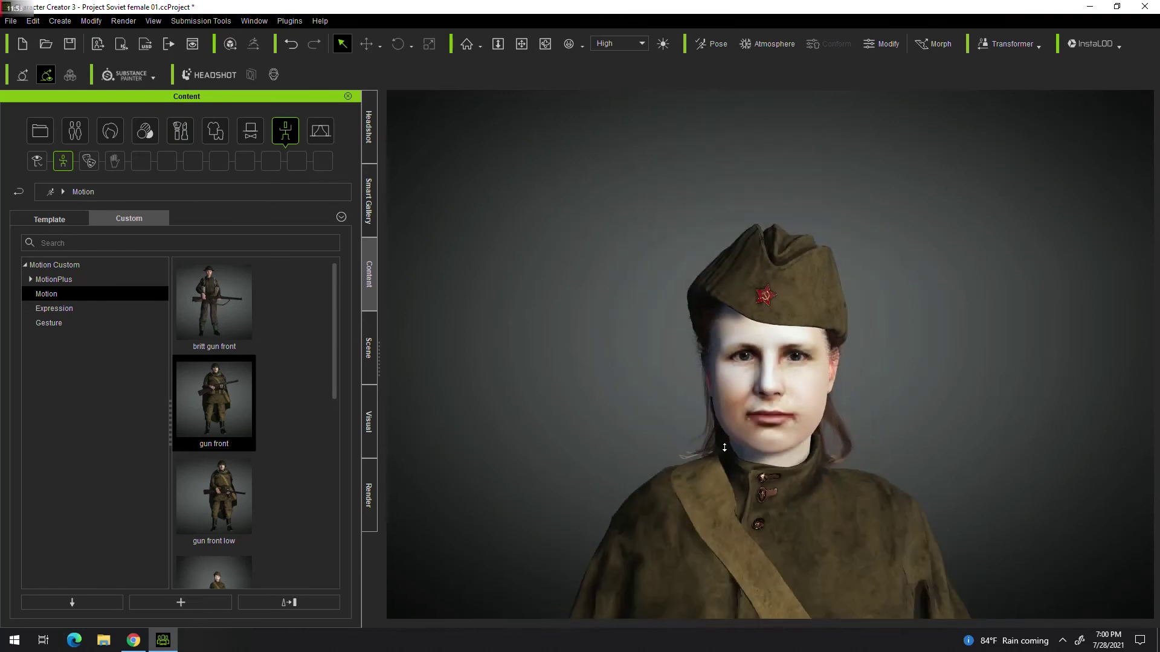
pyautogui.scroll(-2, 719, 460)
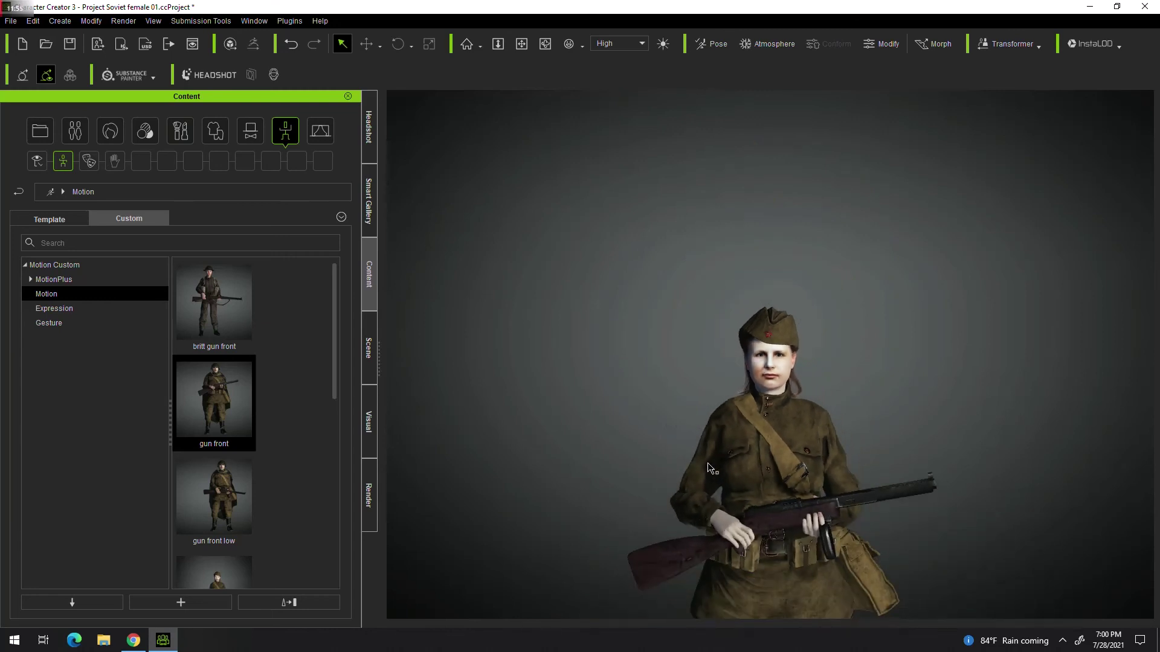
# Load Project SS Female Soldier 01 from the Smart Gallery without saving the Soviet soldier.
pyautogui.click(369, 202)
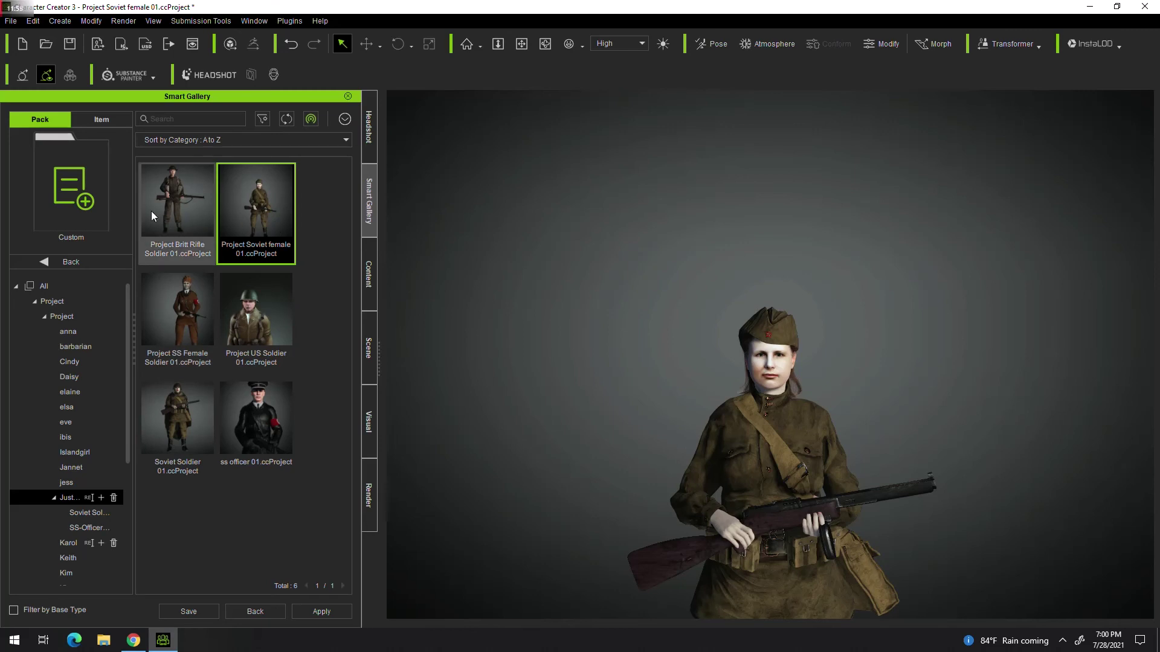
pyautogui.doubleClick(168, 301)
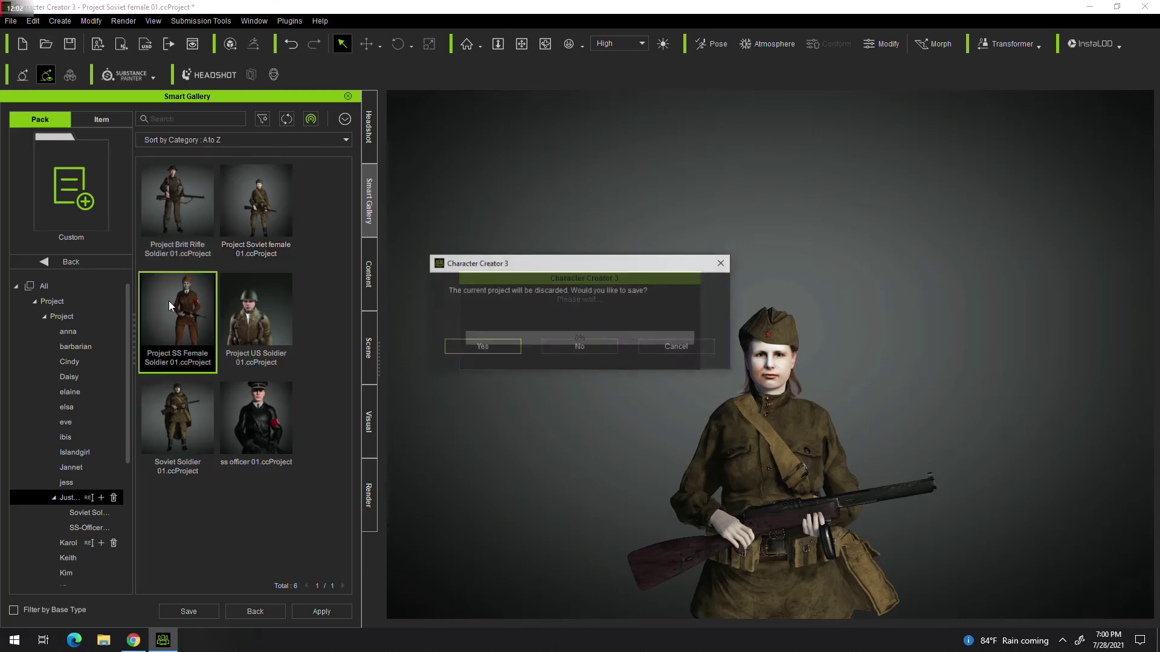
pyautogui.click(567, 349)
pyautogui.click(531, 348)
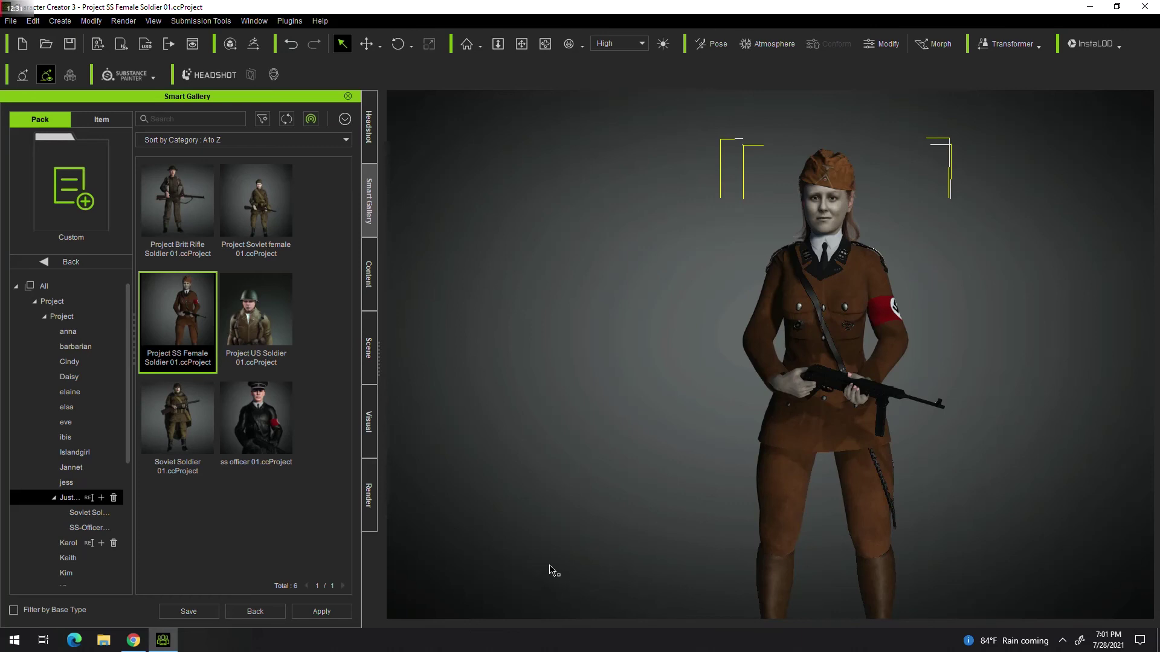
pyautogui.scroll(-1, 848, 562)
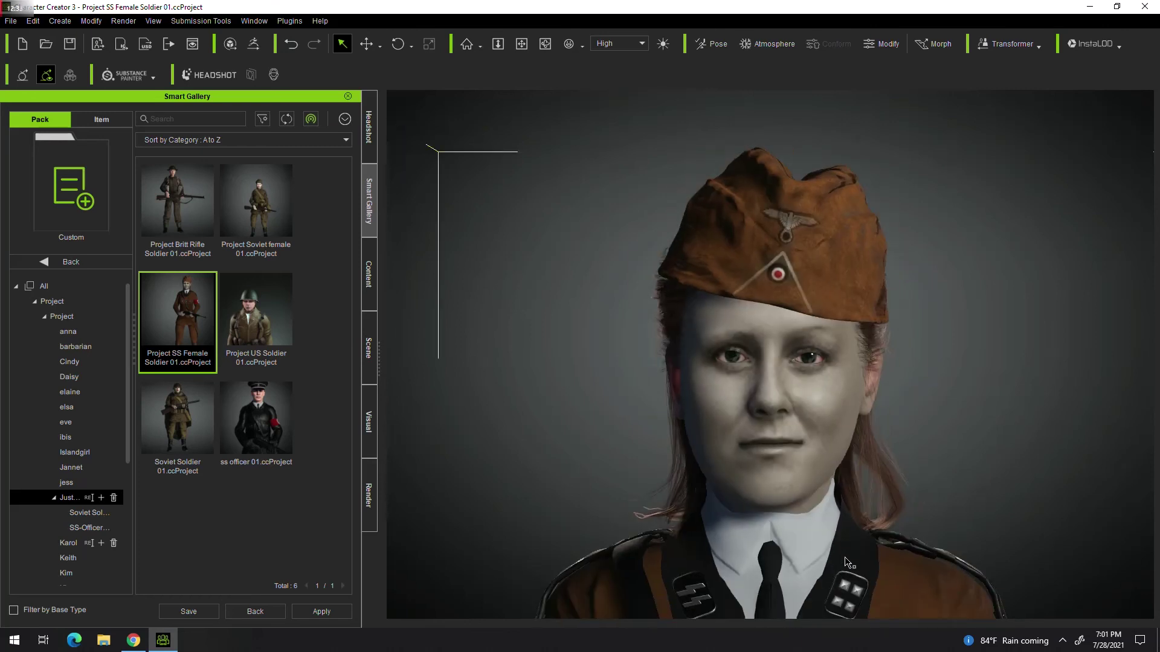
pyautogui.scroll(-1, 847, 563)
pyautogui.scroll(-1, 841, 564)
pyautogui.scroll(-1, 809, 571)
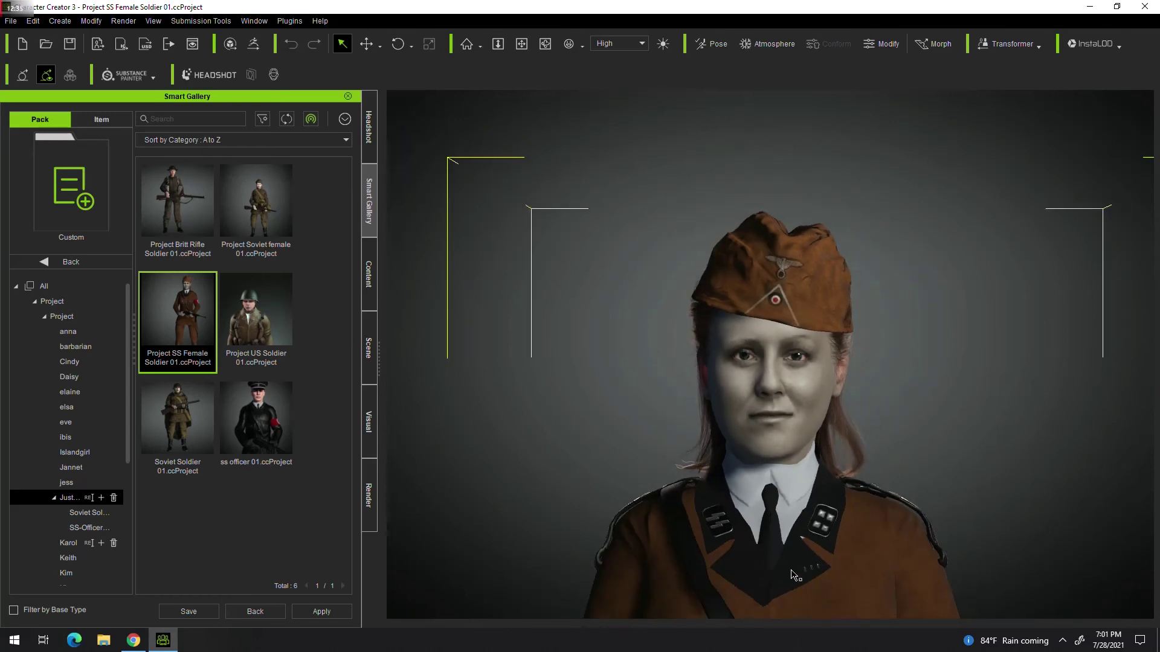
pyautogui.scroll(-1, 792, 575)
pyautogui.scroll(-1, 792, 573)
pyautogui.scroll(-1, 789, 572)
pyautogui.scroll(-1, 788, 570)
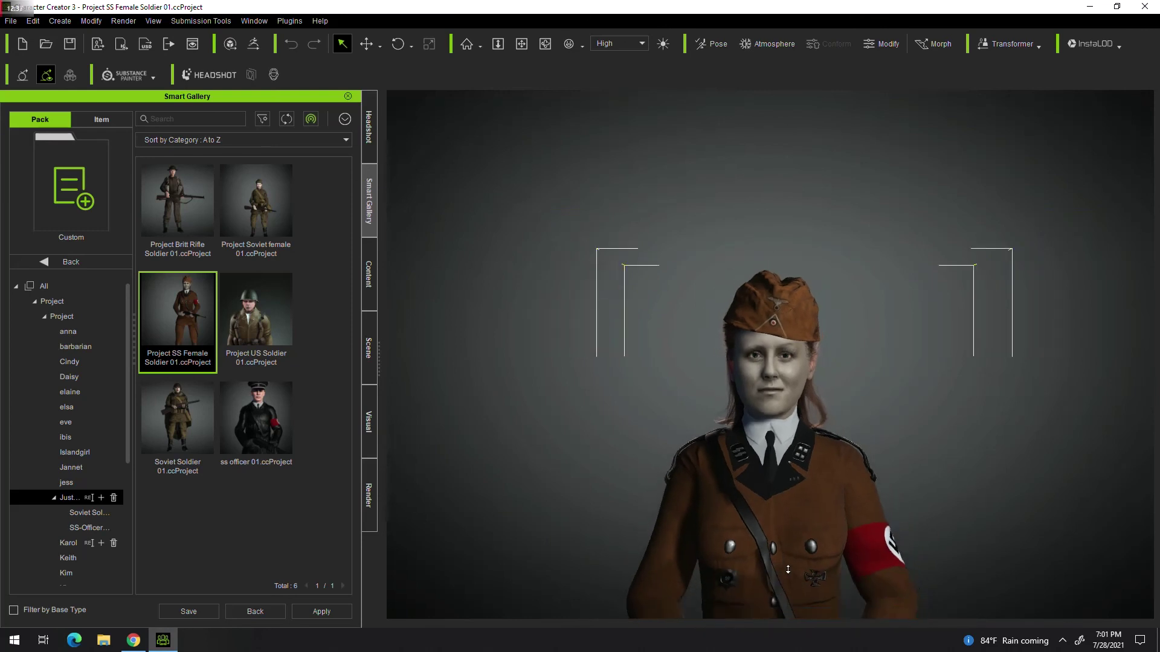
pyautogui.scroll(-1, 787, 569)
pyautogui.scroll(-1, 963, 525)
pyautogui.scroll(-1, 963, 525)
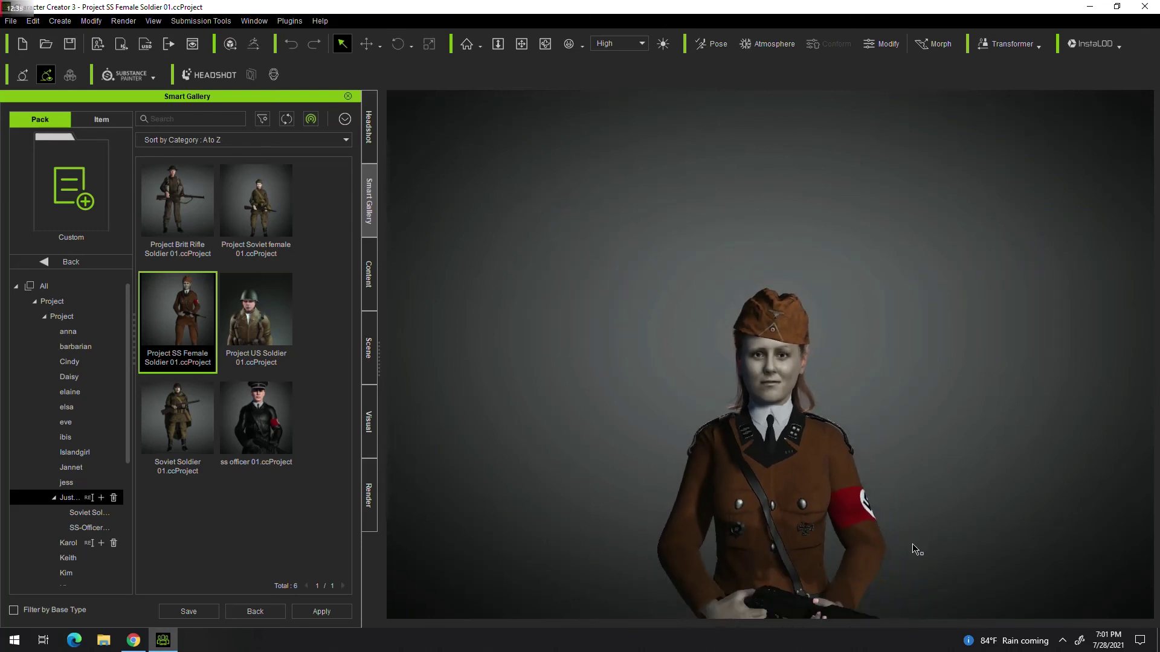
pyautogui.moveTo(827, 595); pyautogui.dragTo(807, 426, button='middle')
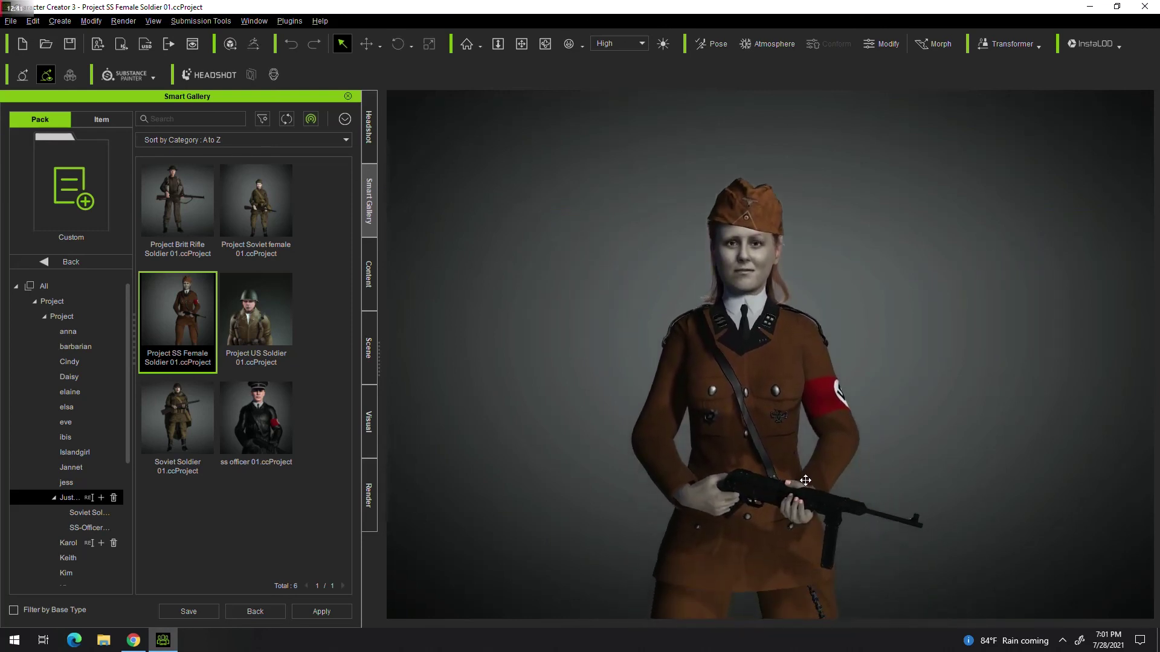
pyautogui.scroll(-2, 788, 492)
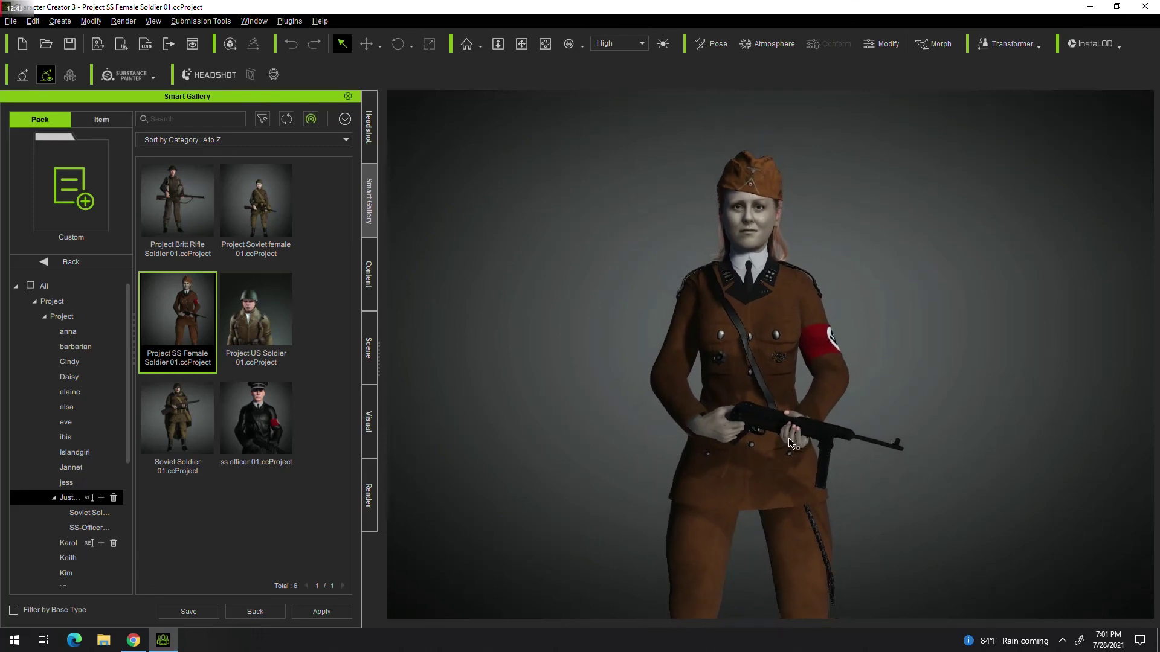
pyautogui.scroll(-1, 784, 499)
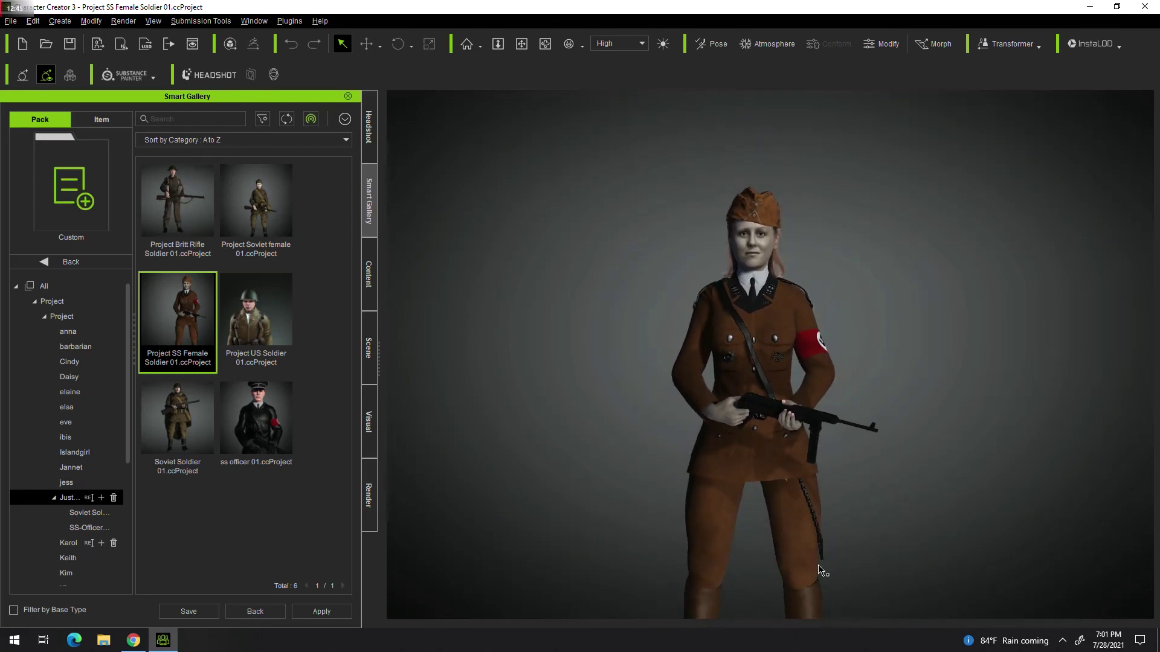
pyautogui.moveTo(806, 559); pyautogui.dragTo(811, 465, button='middle')
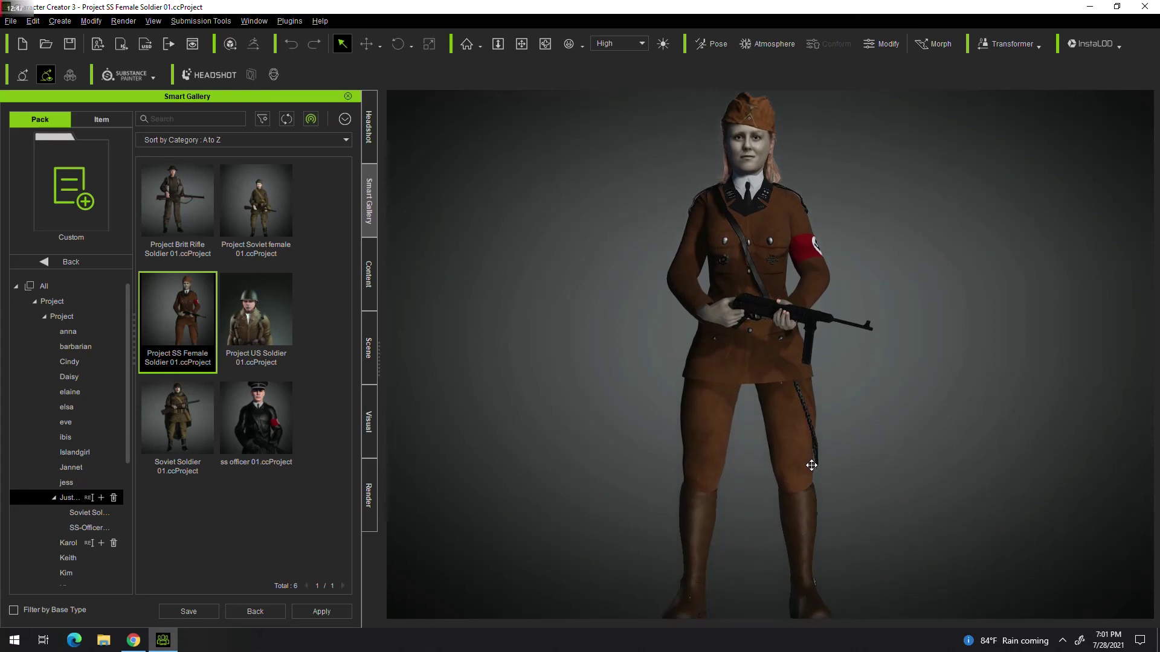
pyautogui.moveTo(841, 541)
pyautogui.mouseDown(button='right')
pyautogui.moveTo(507, 535)
pyautogui.moveTo(544, 541)
pyautogui.mouseUp(button='right')
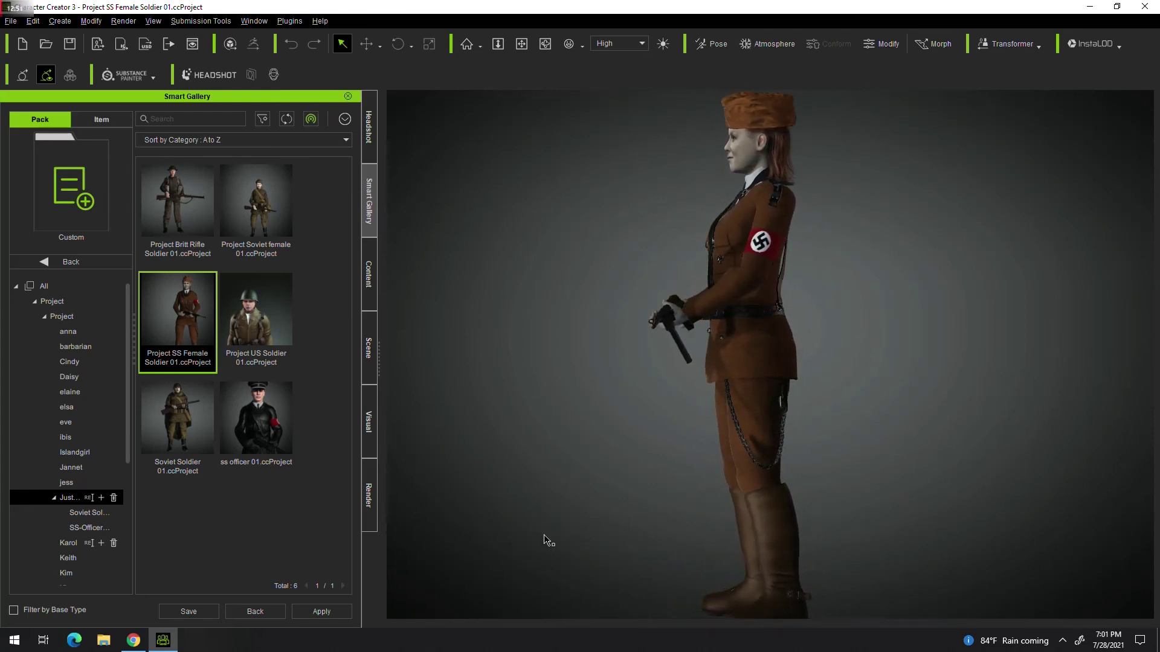
pyautogui.moveTo(984, 564)
pyautogui.mouseDown(button='right')
pyautogui.moveTo(926, 543)
pyautogui.moveTo(489, 536)
pyautogui.mouseUp(button='right')
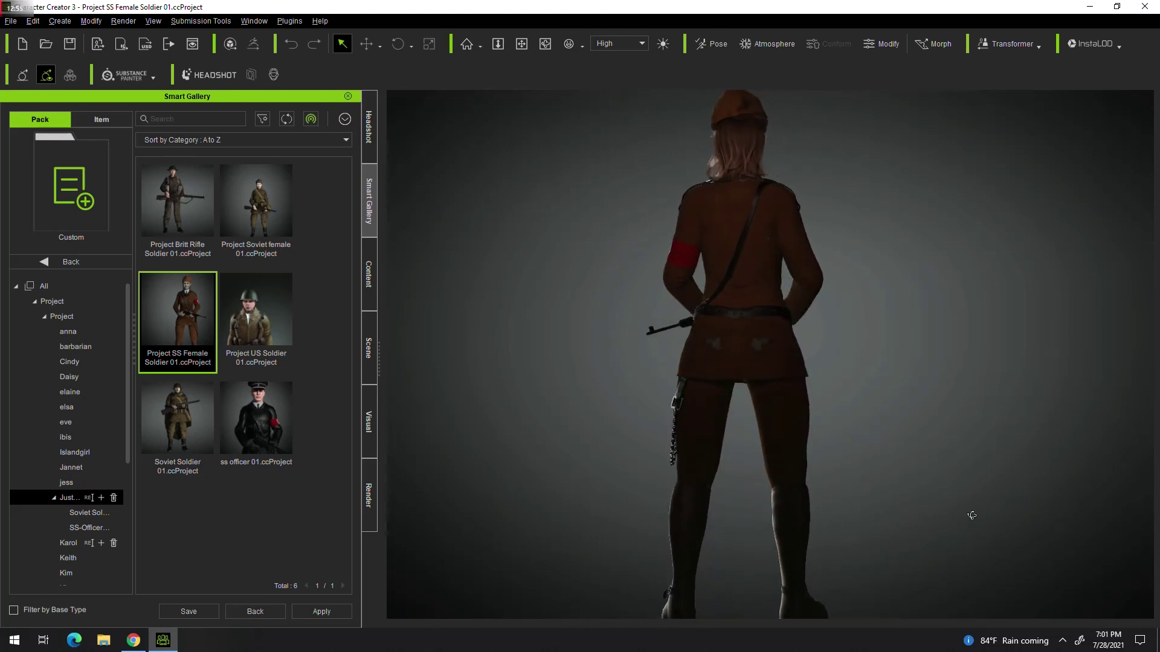
pyautogui.moveTo(969, 515)
pyautogui.mouseDown(button='right')
pyautogui.moveTo(721, 518)
pyautogui.moveTo(388, 487)
pyautogui.mouseUp(button='right')
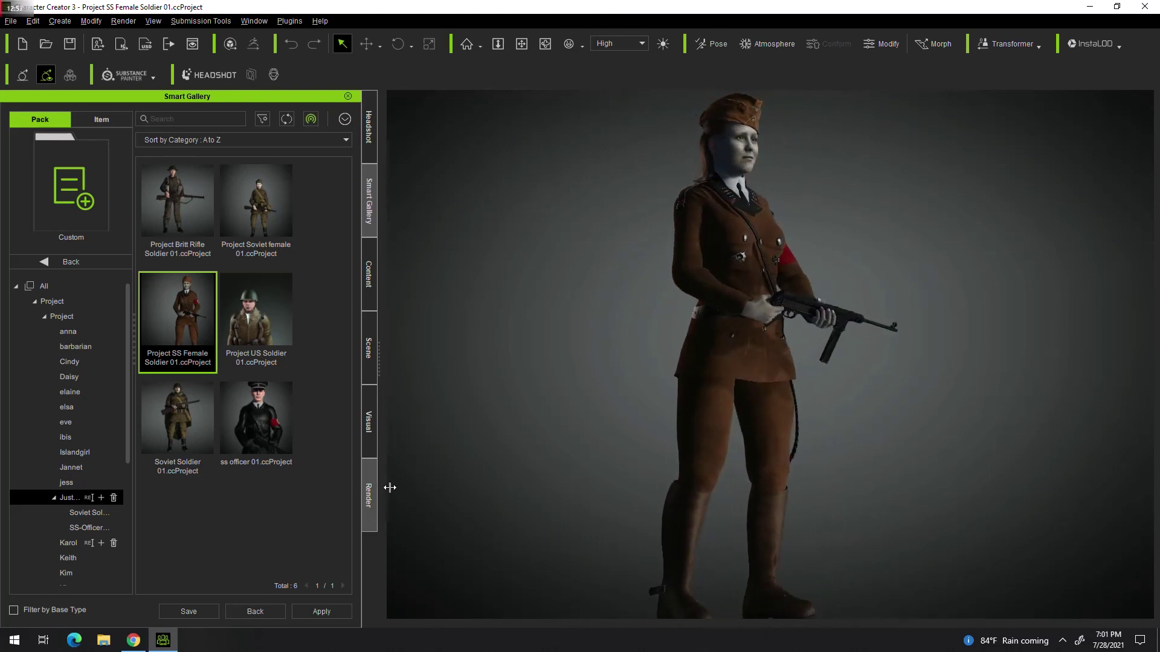
pyautogui.moveTo(888, 494); pyautogui.dragTo(743, 505, button='right')
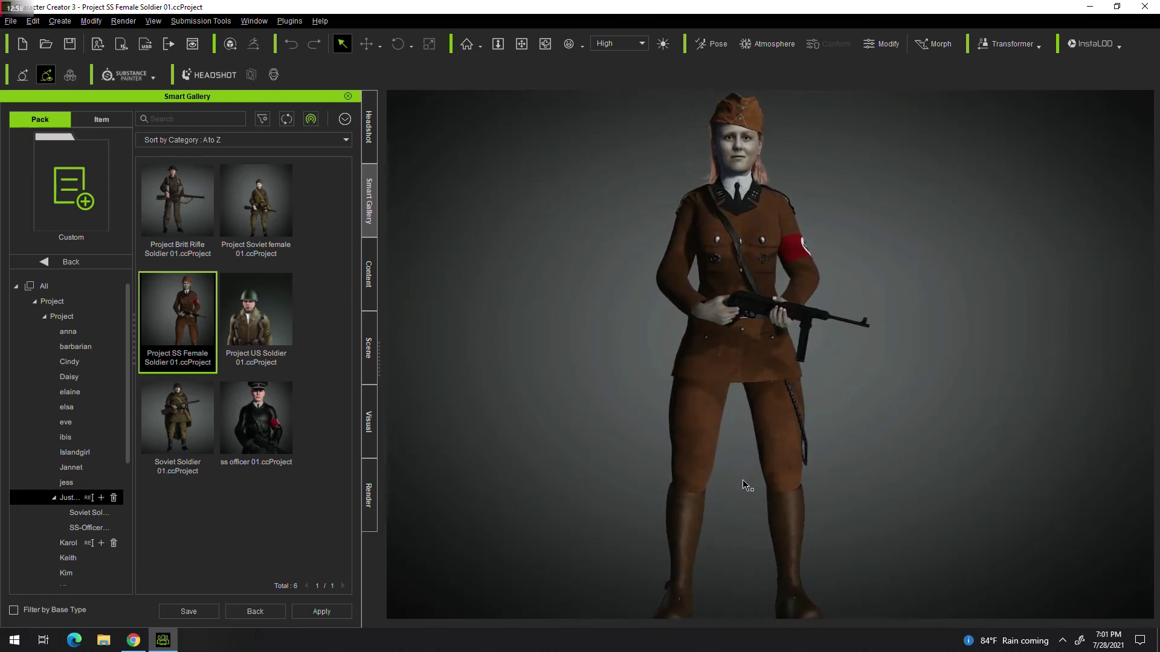
pyautogui.moveTo(743, 505); pyautogui.dragTo(740, 568, button='middle')
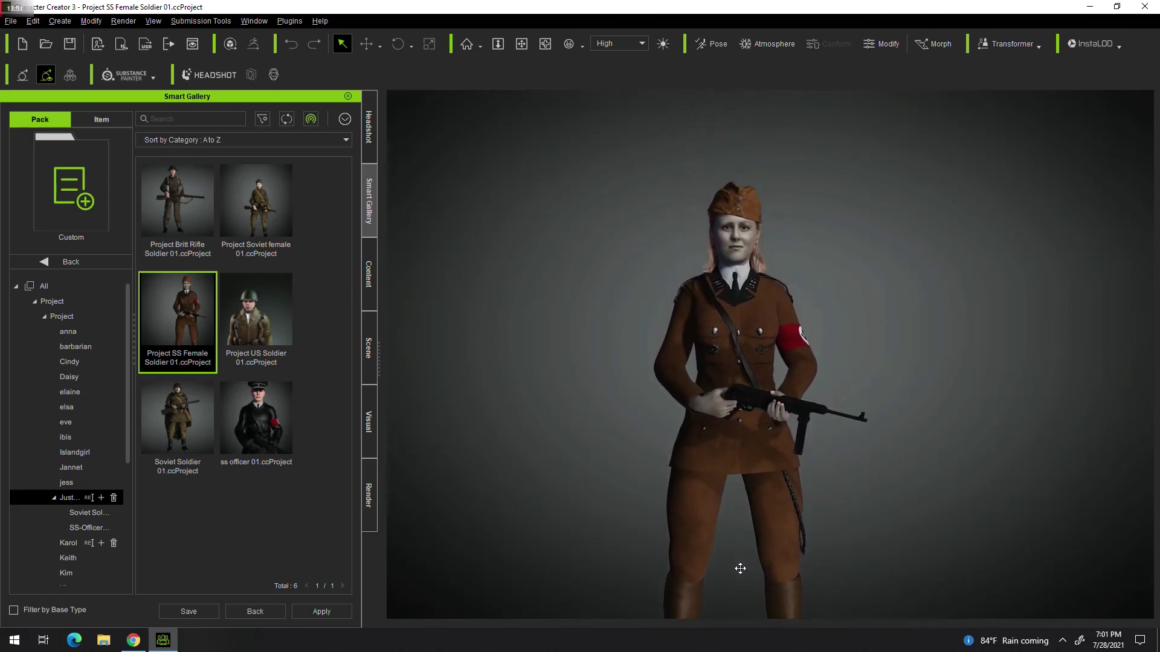
# Show the custom motions and try britt gun front, gun front and gun front low.
pyautogui.click(708, 48)
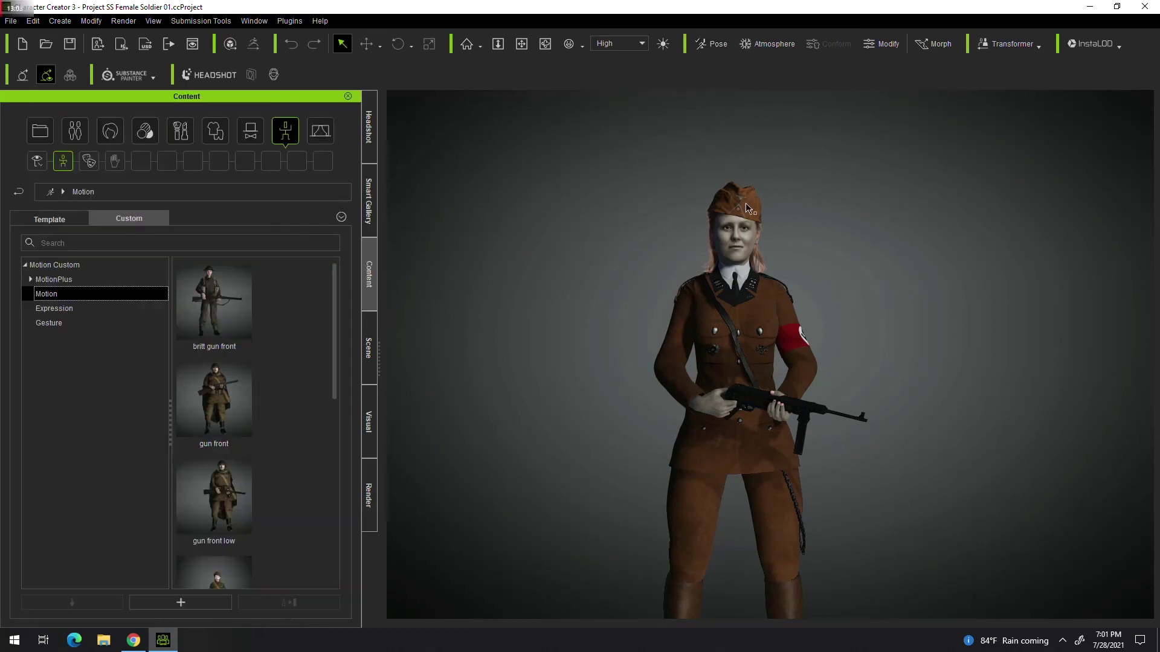
pyautogui.doubleClick(222, 313)
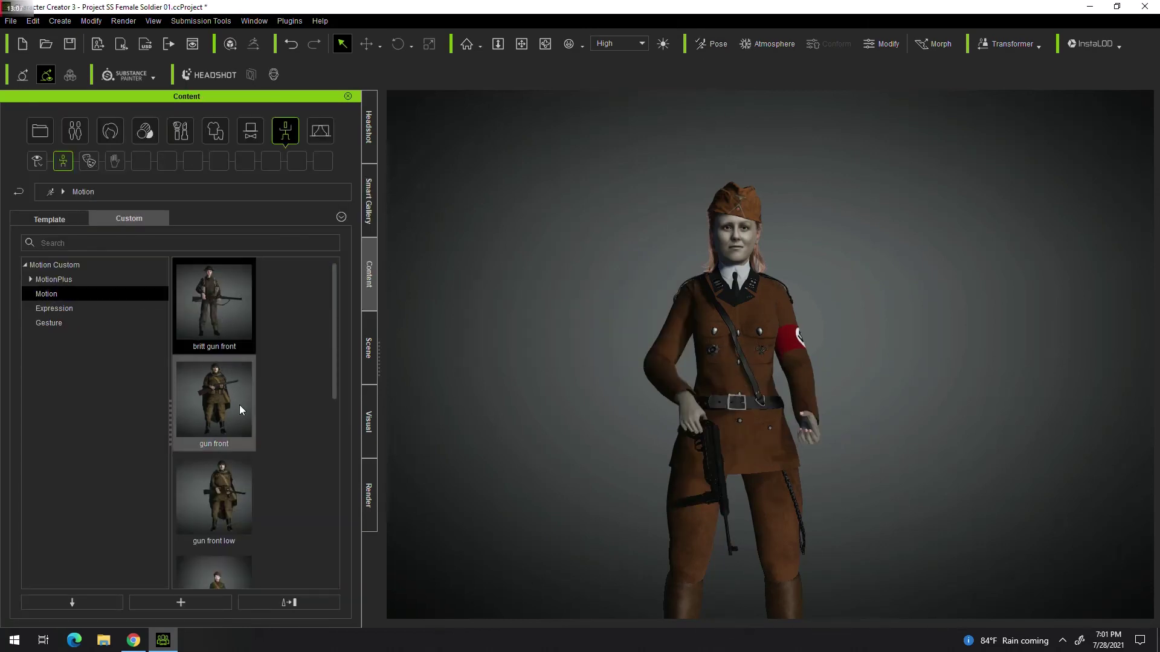
pyautogui.doubleClick(213, 434)
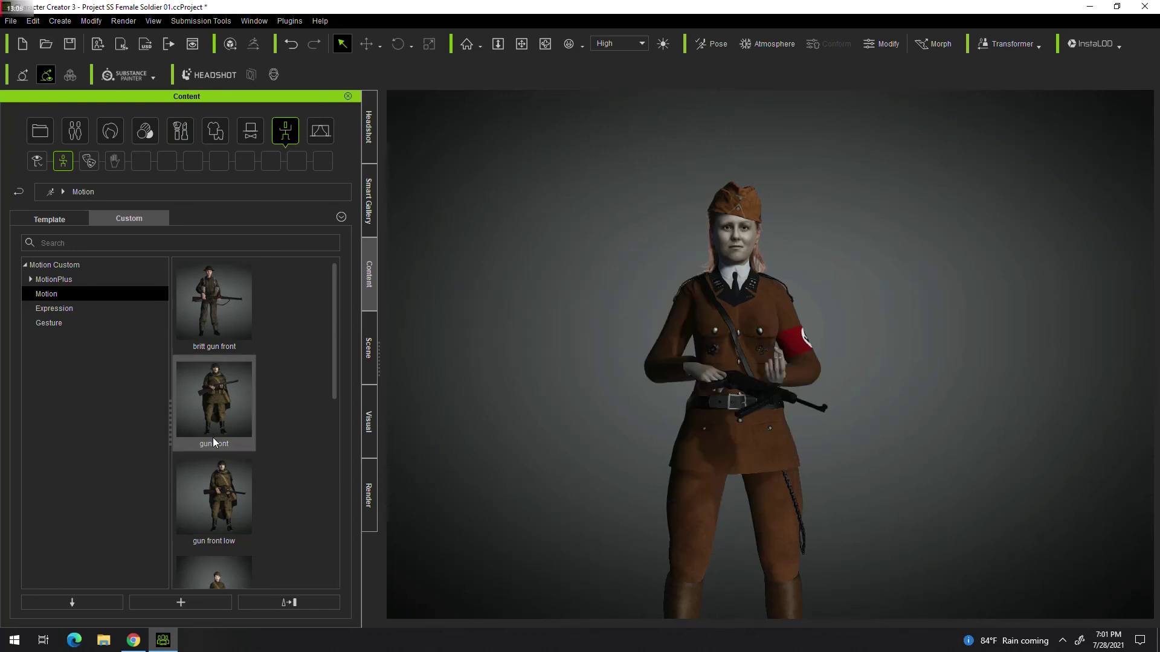
pyautogui.doubleClick(220, 480)
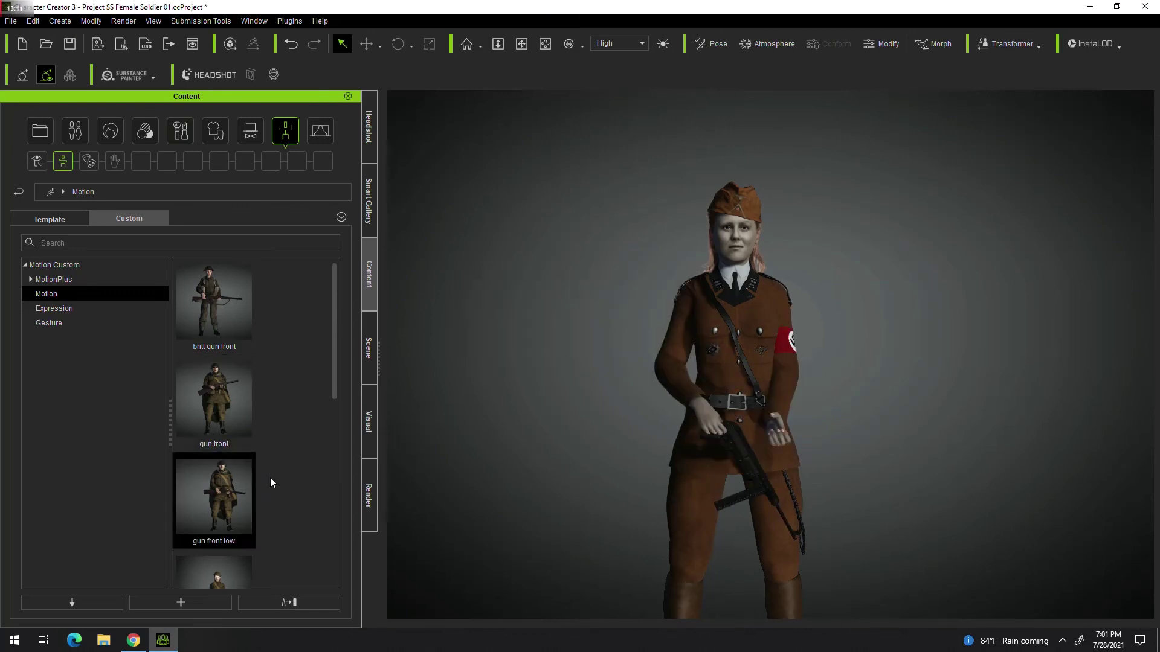
# Try ss gun up, ss mp40 front down and ss pose 1 on the soldier.
pyautogui.scroll(-3, 247, 515)
pyautogui.doubleClick(214, 401)
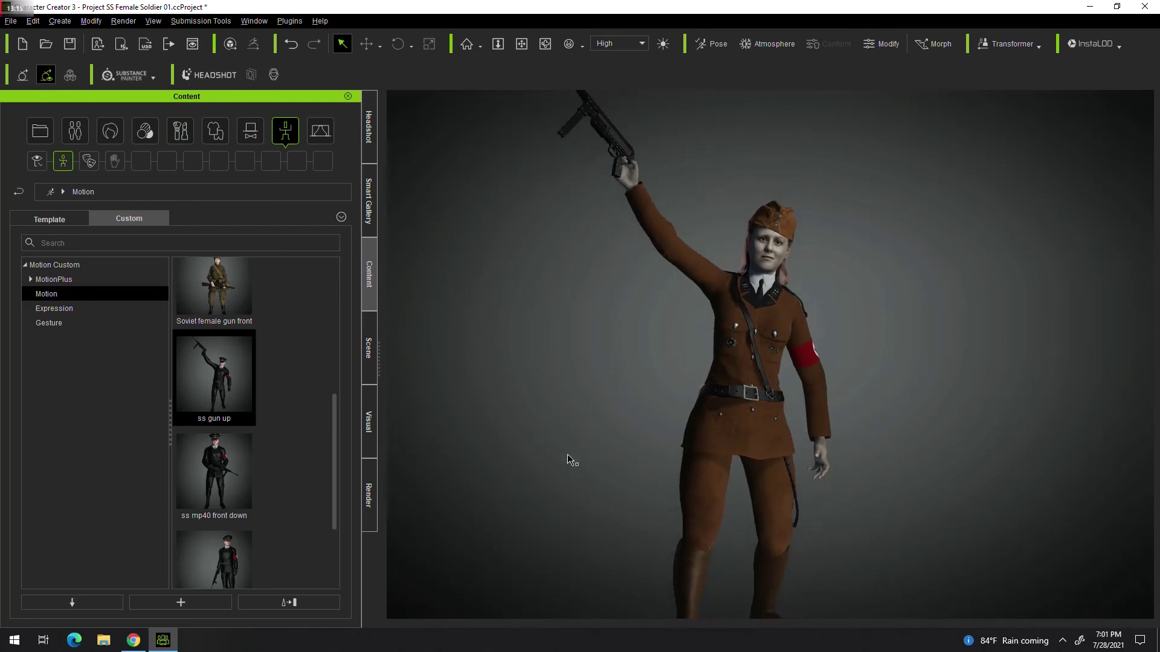
pyautogui.moveTo(776, 503); pyautogui.dragTo(455, 478, button='right')
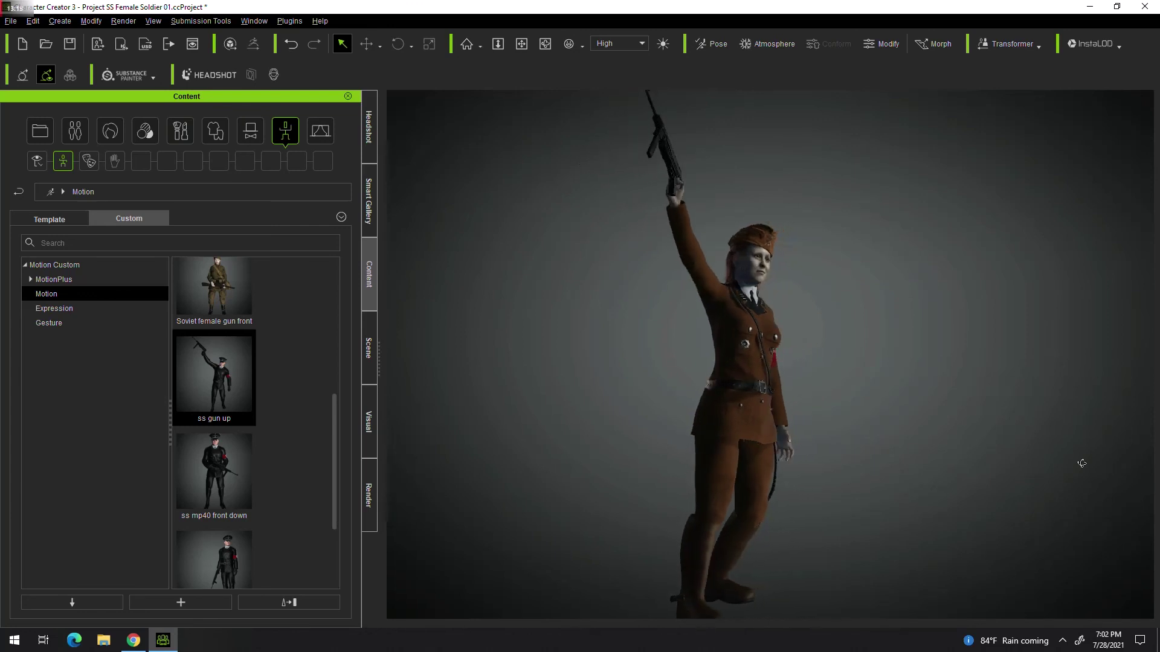
pyautogui.moveTo(830, 485); pyautogui.dragTo(773, 518, button='right')
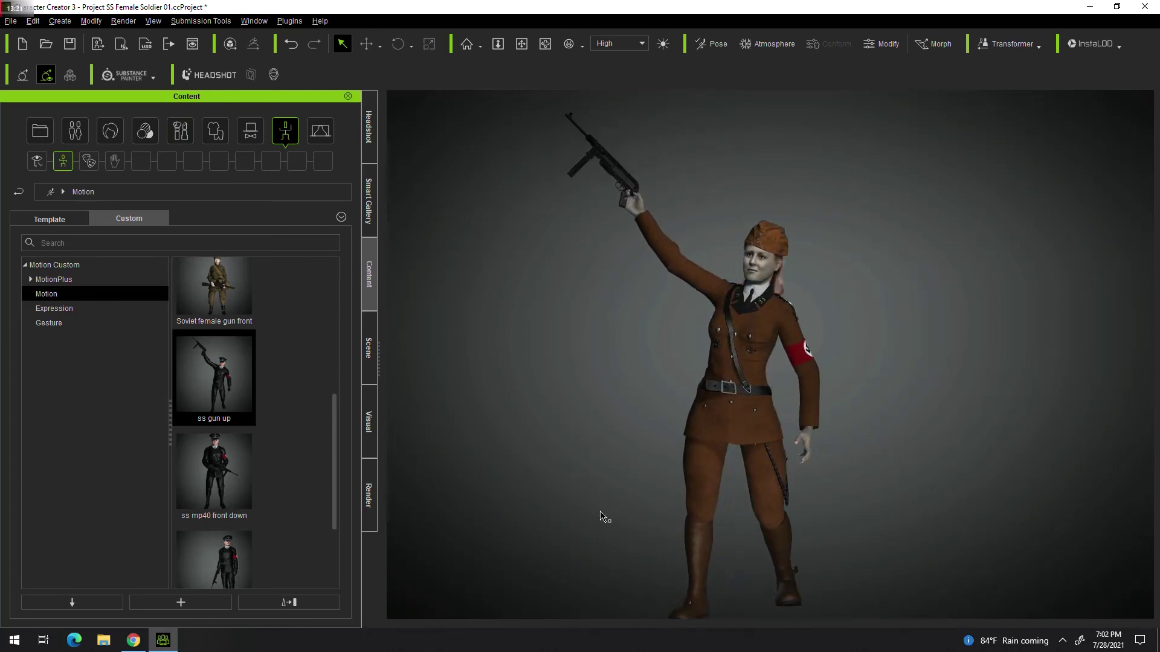
pyautogui.doubleClick(211, 484)
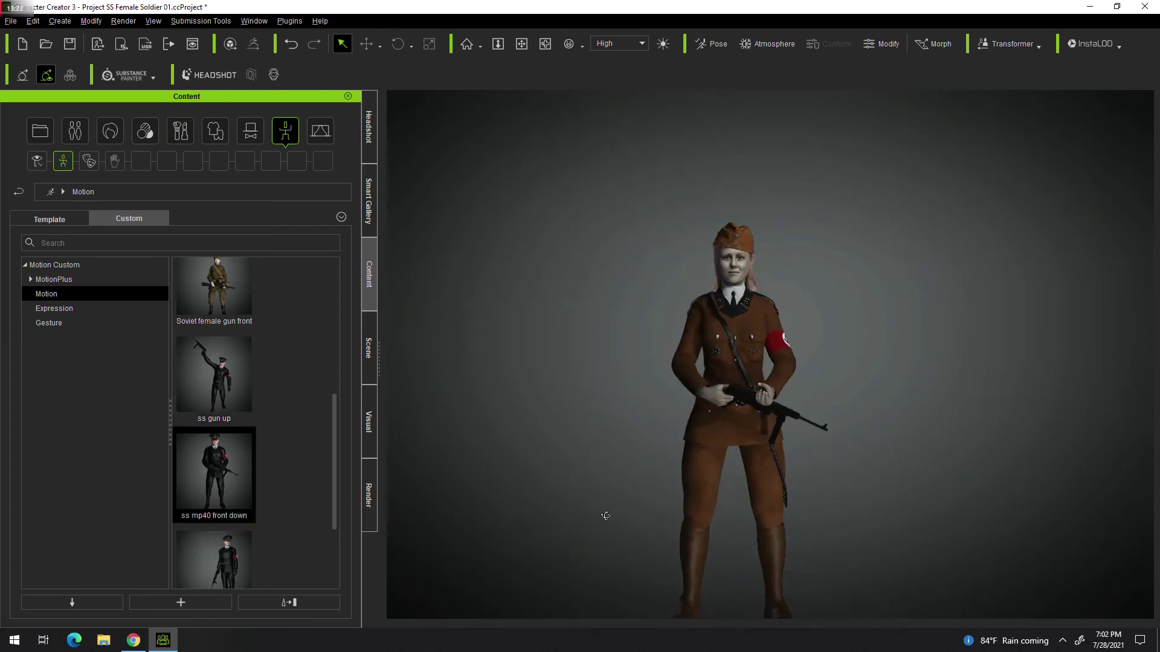
pyautogui.doubleClick(223, 549)
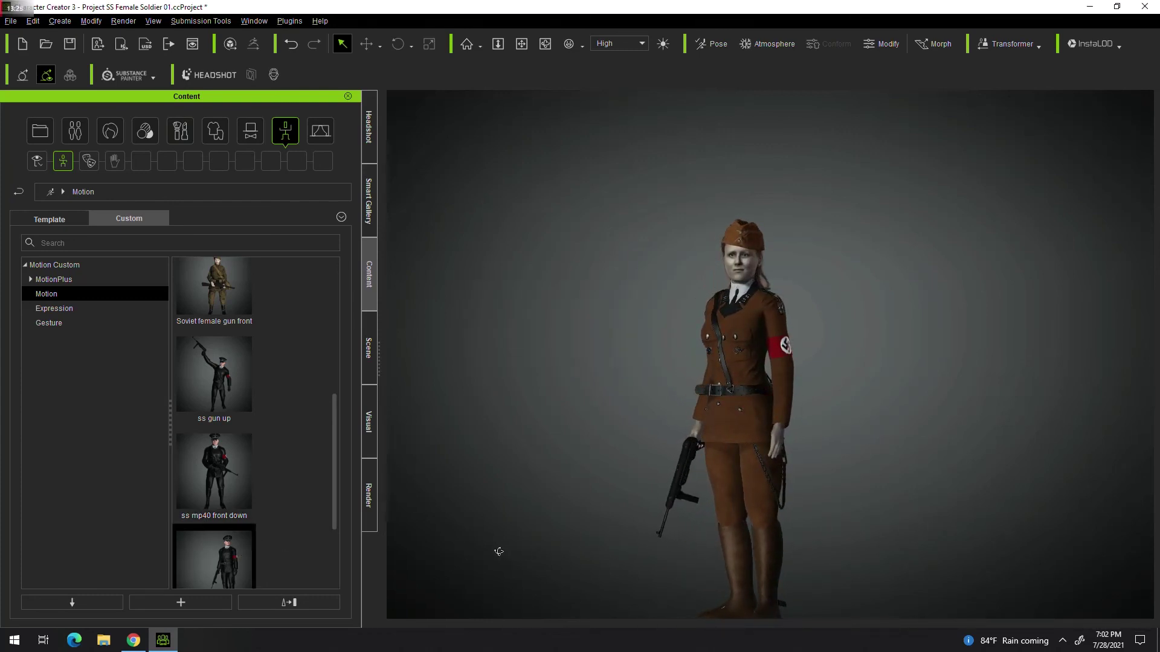
pyautogui.moveTo(332, 447)
pyautogui.mouseDown()
pyautogui.moveTo(317, 520)
pyautogui.moveTo(343, 335)
pyautogui.mouseUp()
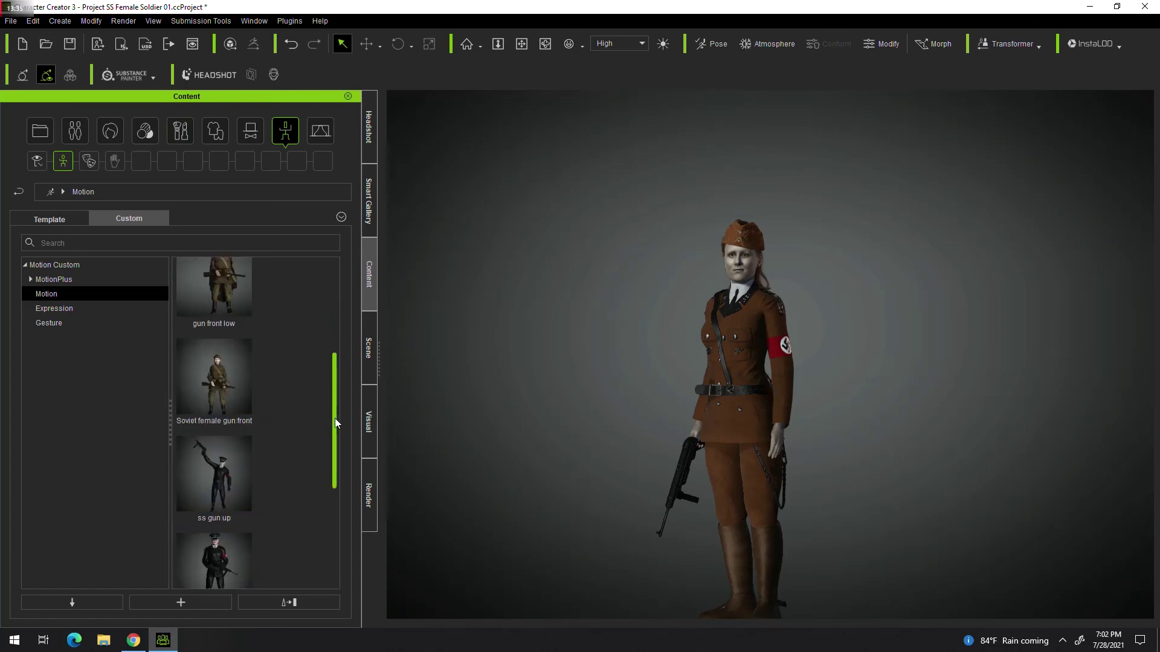
pyautogui.moveTo(343, 334); pyautogui.dragTo(323, 518)
# Apply ss pose 2 to the female soldier, then zoom and orbit to inspect her face.
pyautogui.doubleClick(210, 534)
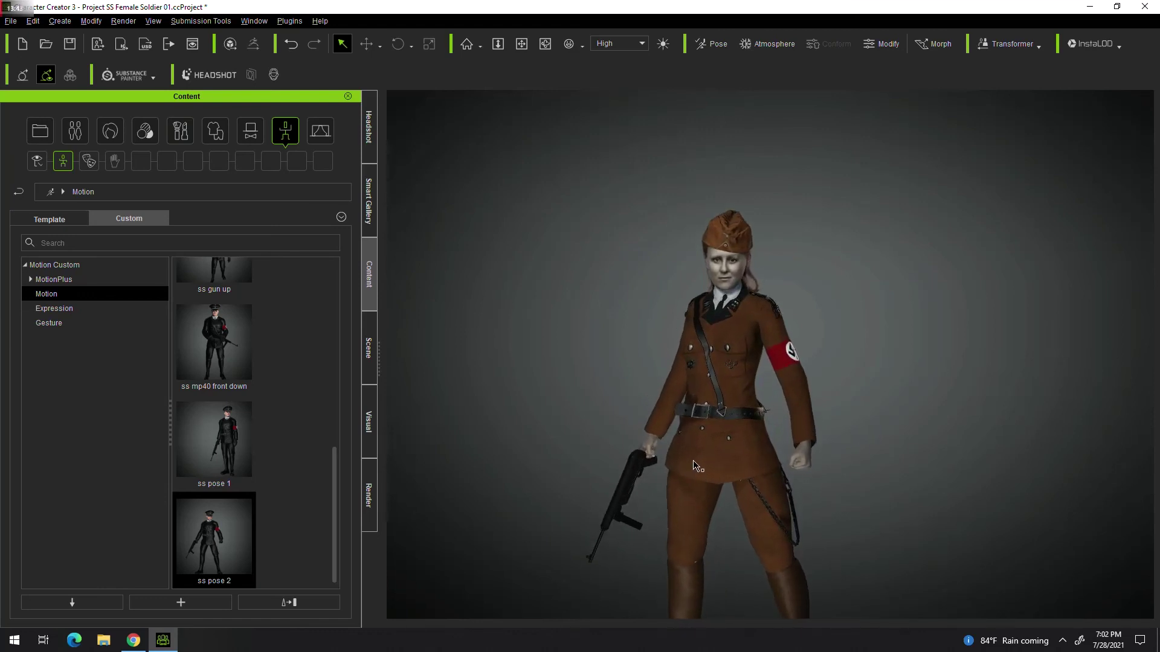
pyautogui.scroll(5, 694, 432)
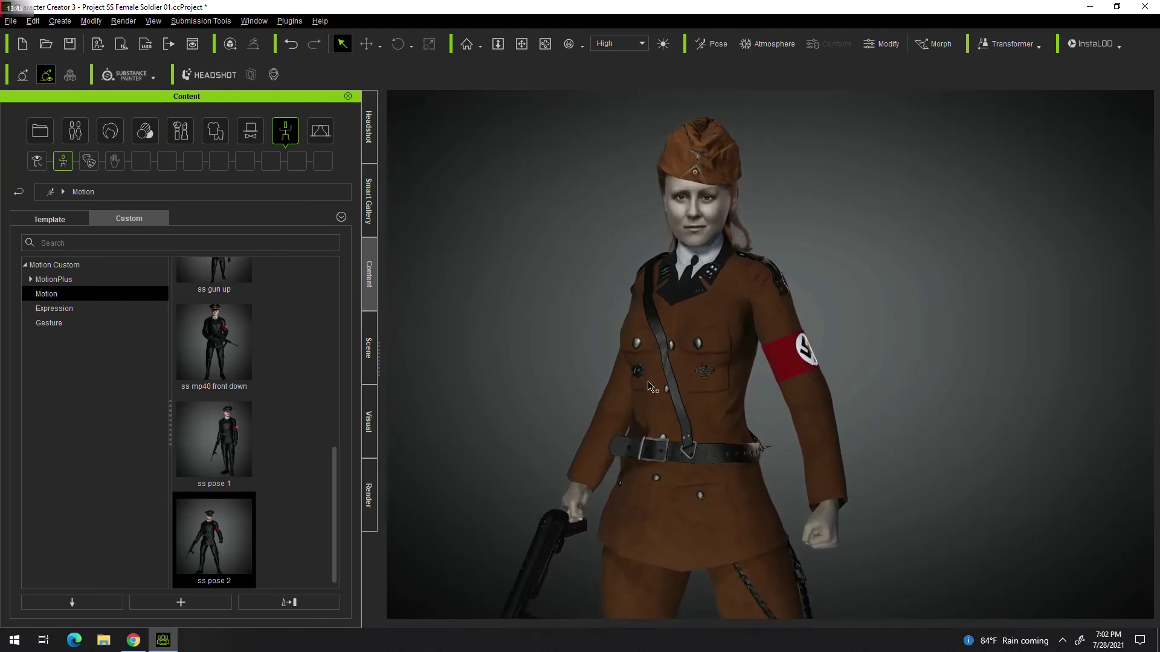
pyautogui.scroll(2, 671, 426)
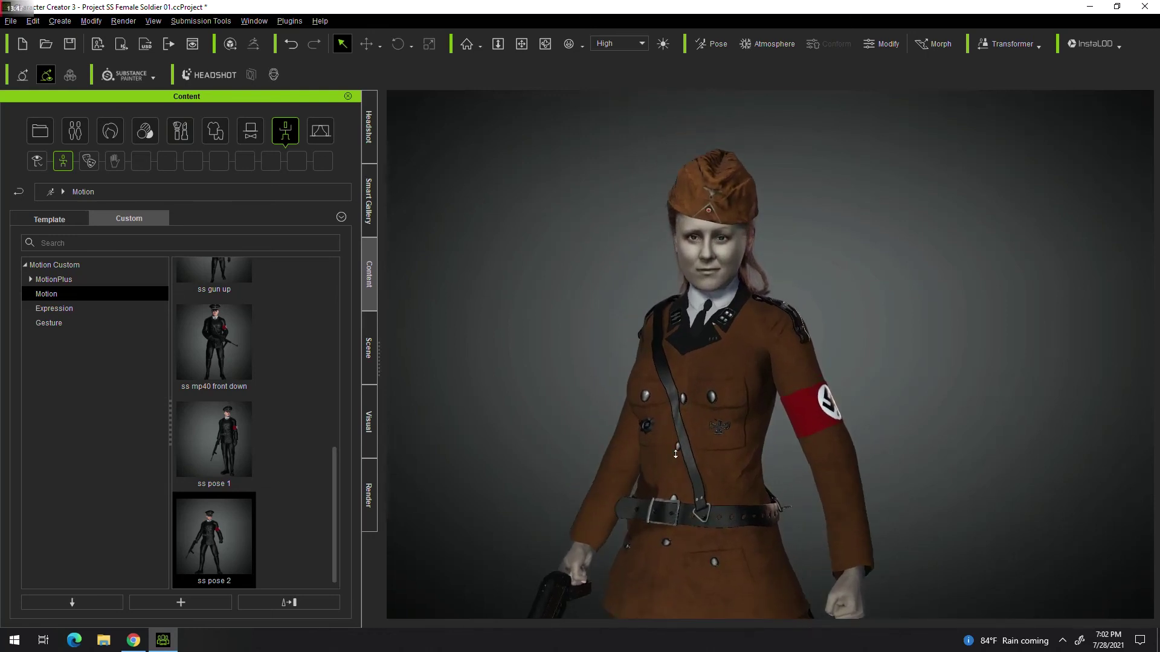
pyautogui.scroll(2, 792, 488)
pyautogui.moveTo(792, 488)
pyautogui.mouseDown(button='right')
pyautogui.moveTo(473, 487)
pyautogui.moveTo(706, 505)
pyautogui.moveTo(1096, 493)
pyautogui.moveTo(788, 525)
pyautogui.mouseUp(button='right')
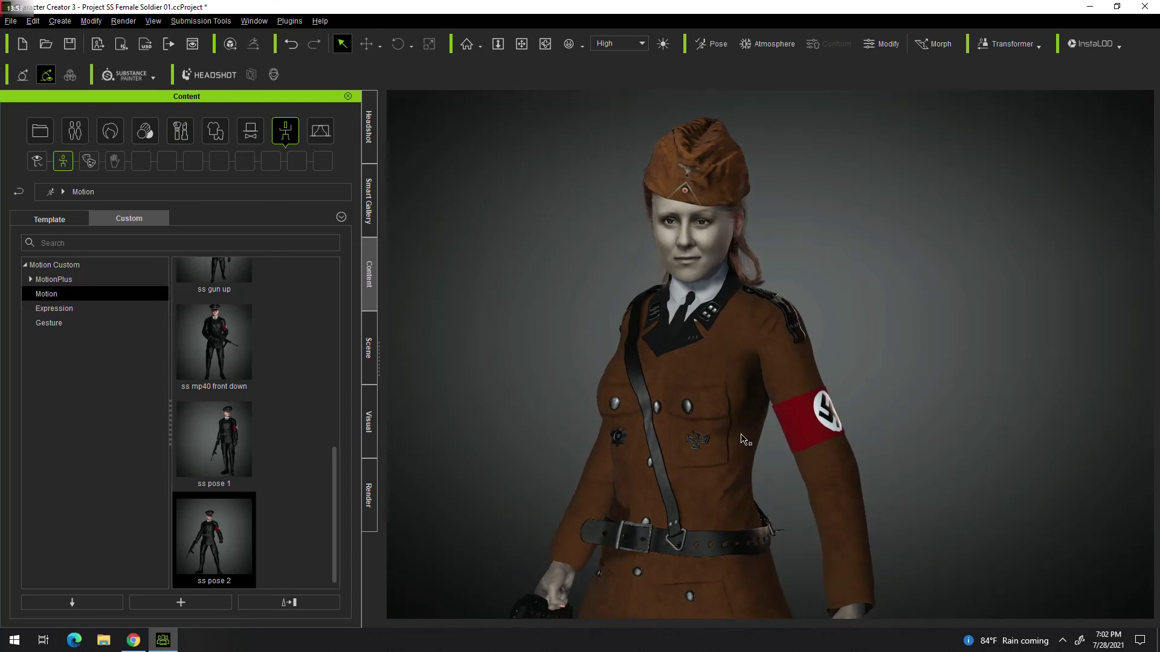
pyautogui.scroll(5, 725, 431)
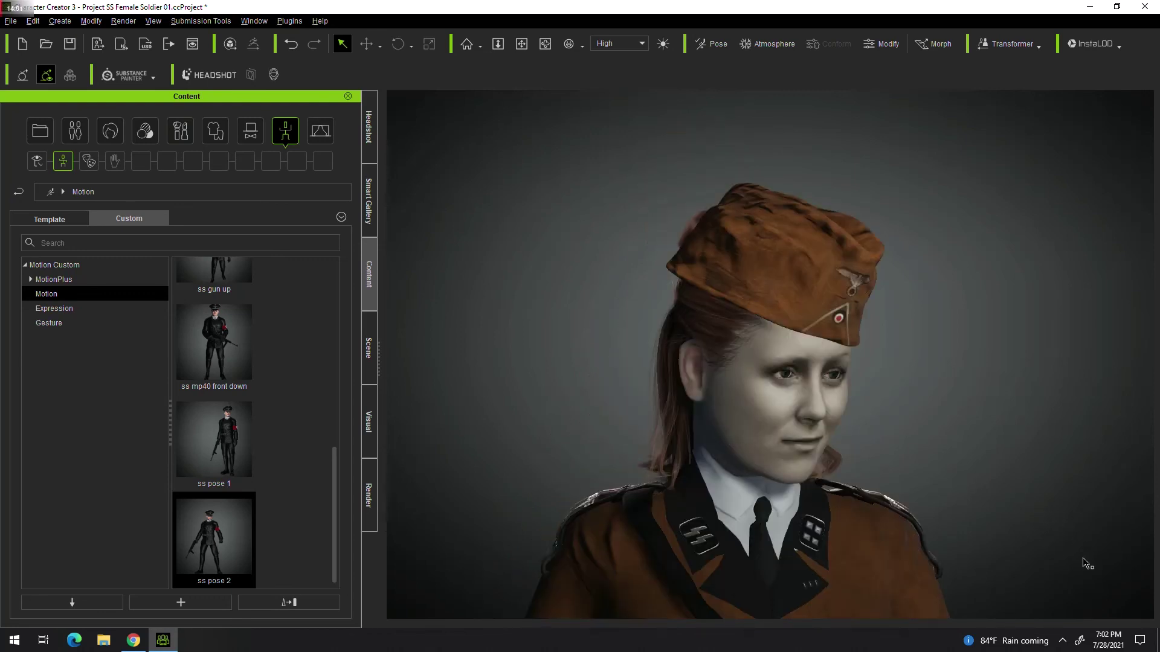
pyautogui.moveTo(1086, 563)
pyautogui.mouseDown(button='right')
pyautogui.moveTo(794, 547)
pyautogui.moveTo(585, 515)
pyautogui.mouseUp(button='right')
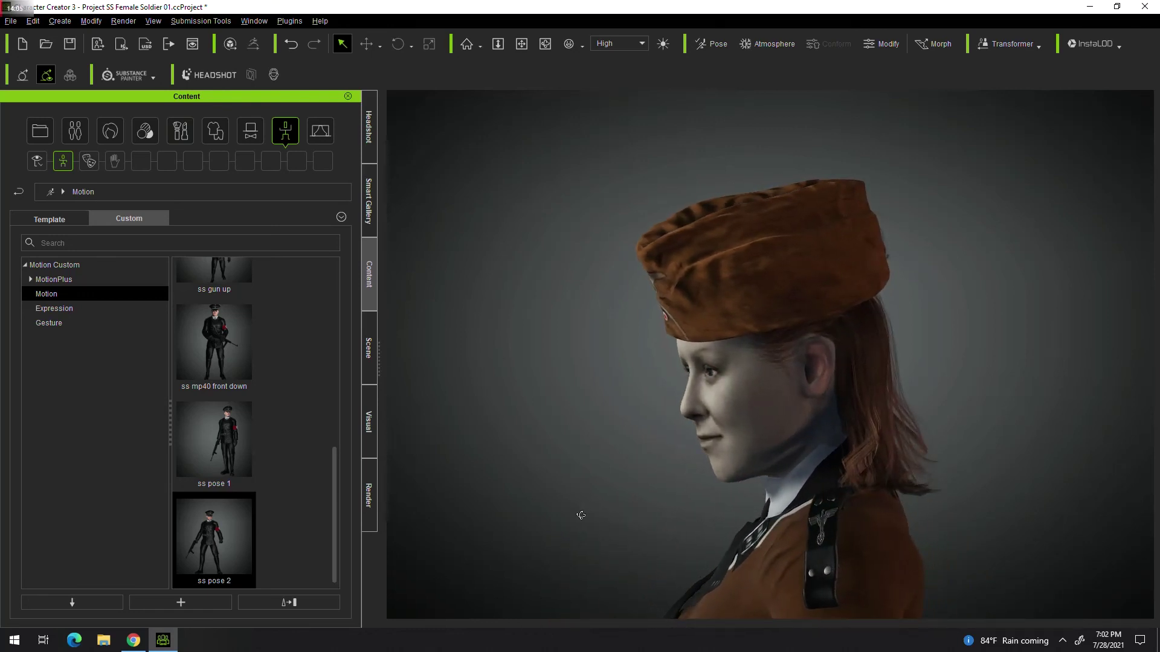